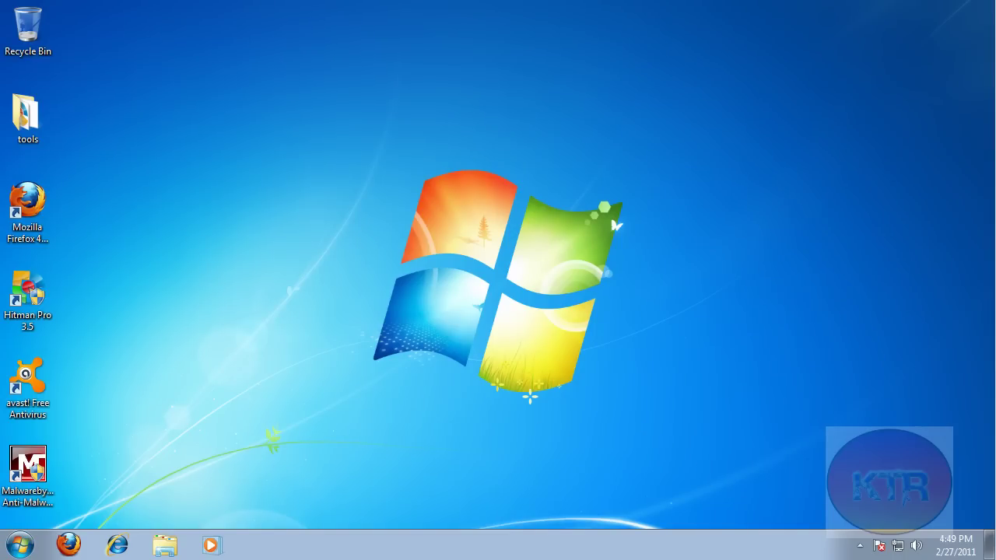
- Check the virtual machine's power commands and resume the suspended Windows 7 virtual machine
left_click(74, 0)
left_click(74, 0)
left_click(105, 0)
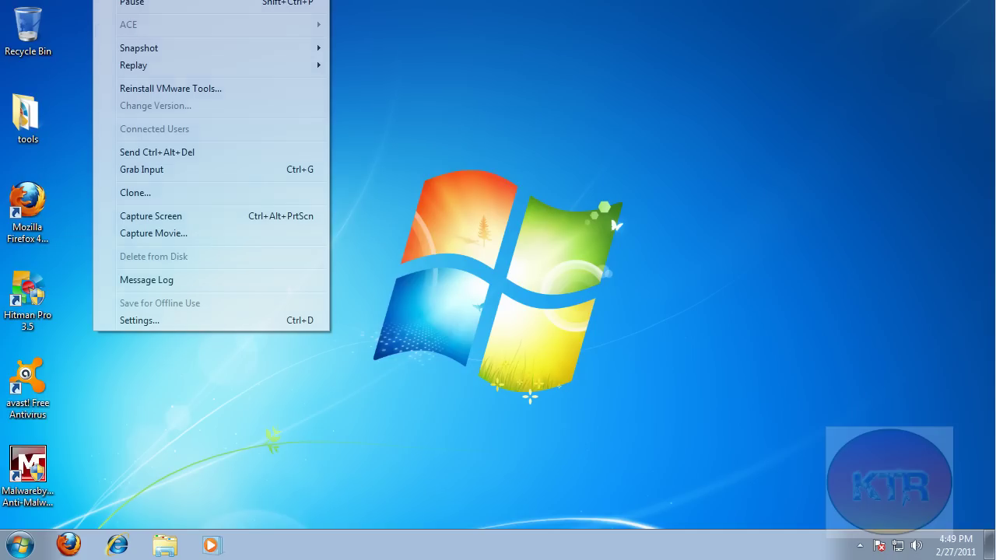
mouse_move(156, 0)
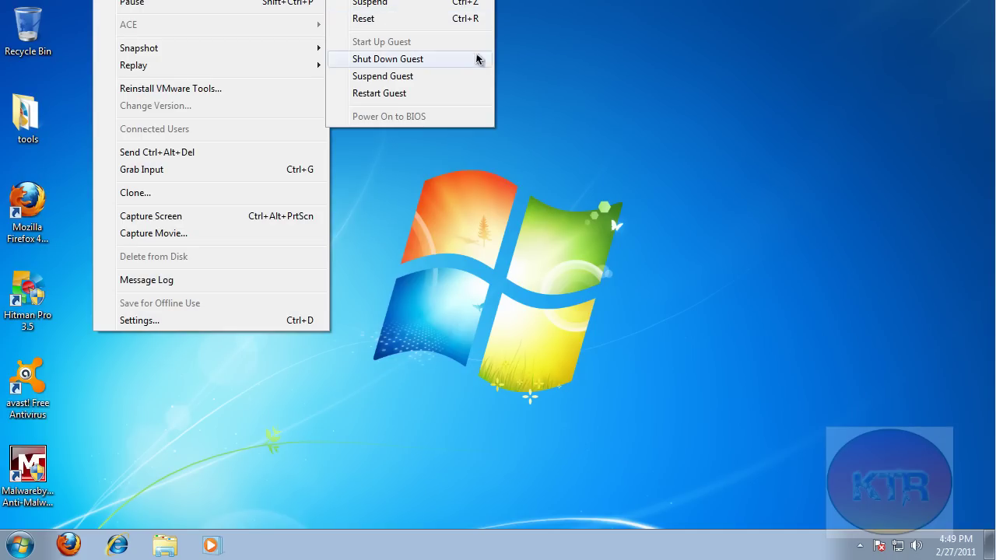
left_click(105, 0)
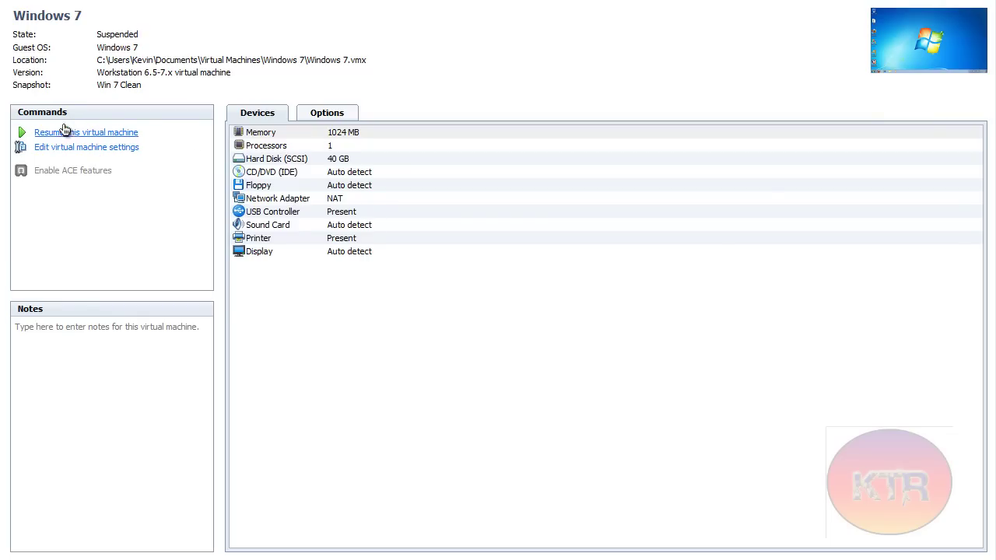
left_click(127, 133)
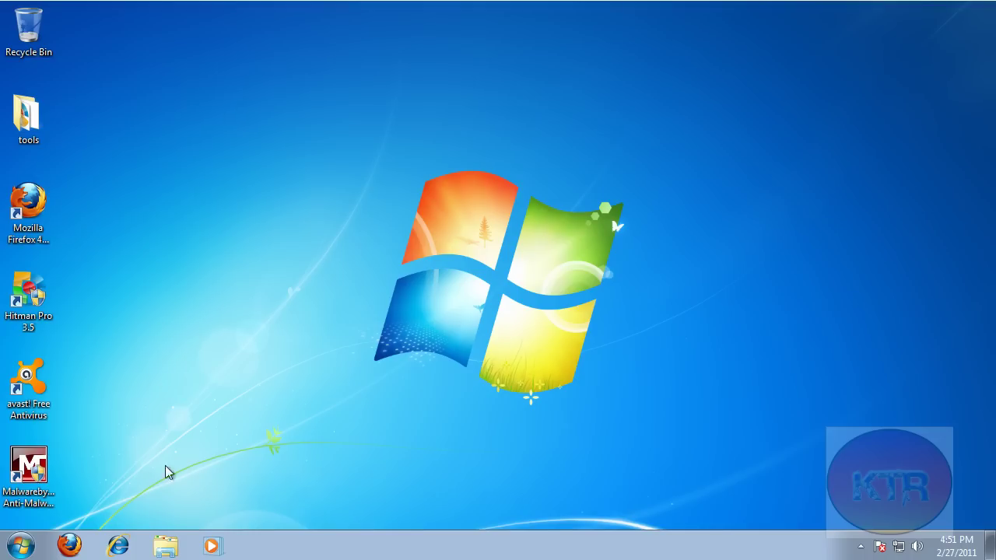
- Launch avast! Free Antivirus and look through its Statistics, Scan Now, Boot-time Scan and Scan Logs pages
double_click(46, 387)
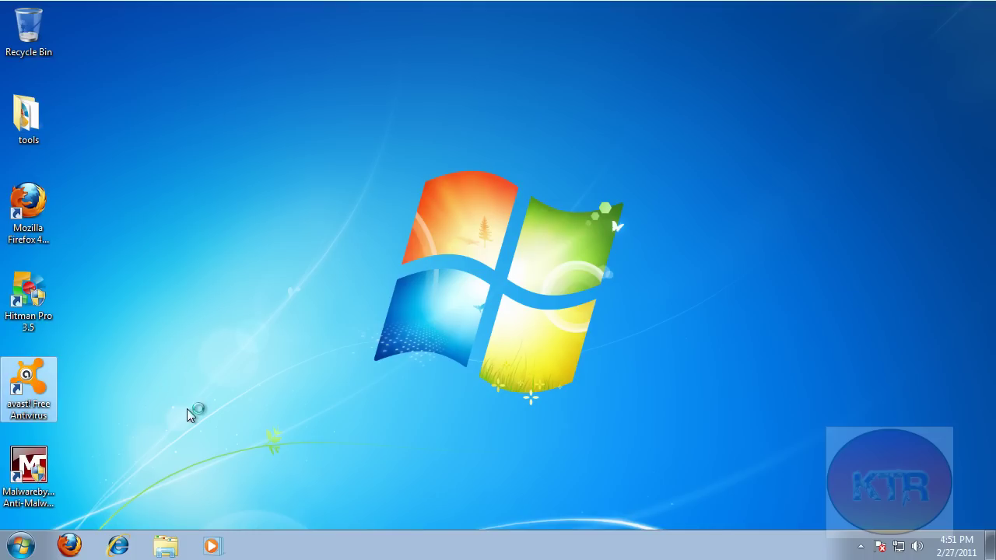
left_click(205, 392)
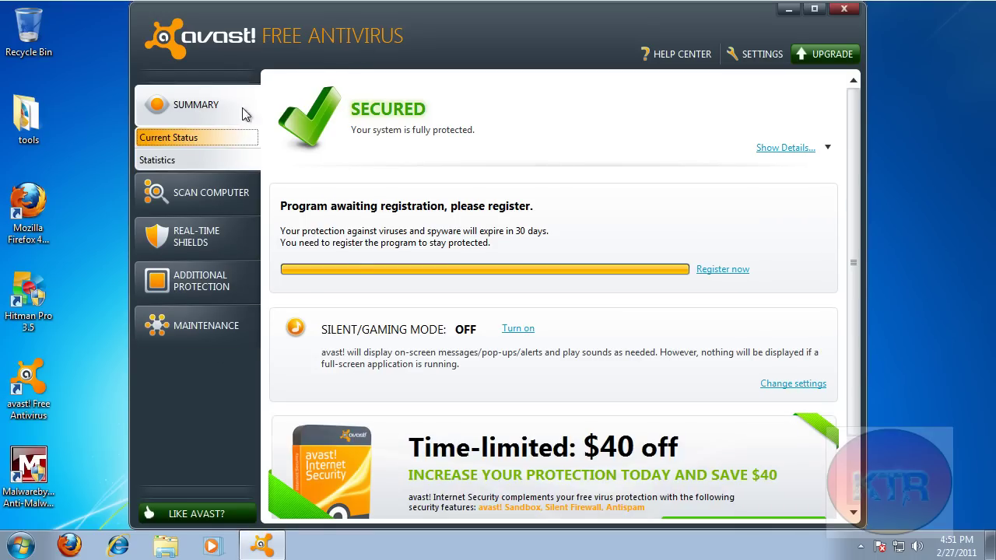
left_click(177, 162)
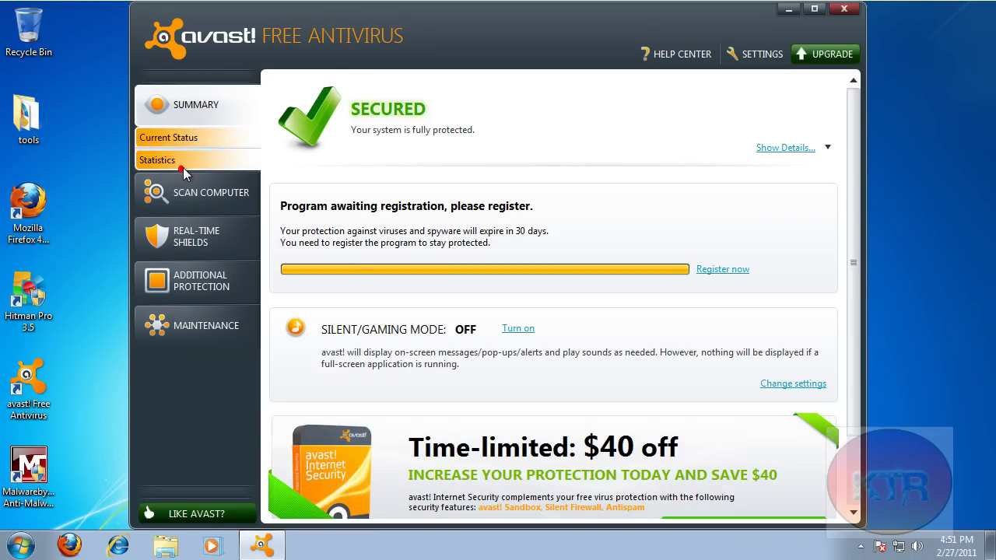
left_click(187, 192)
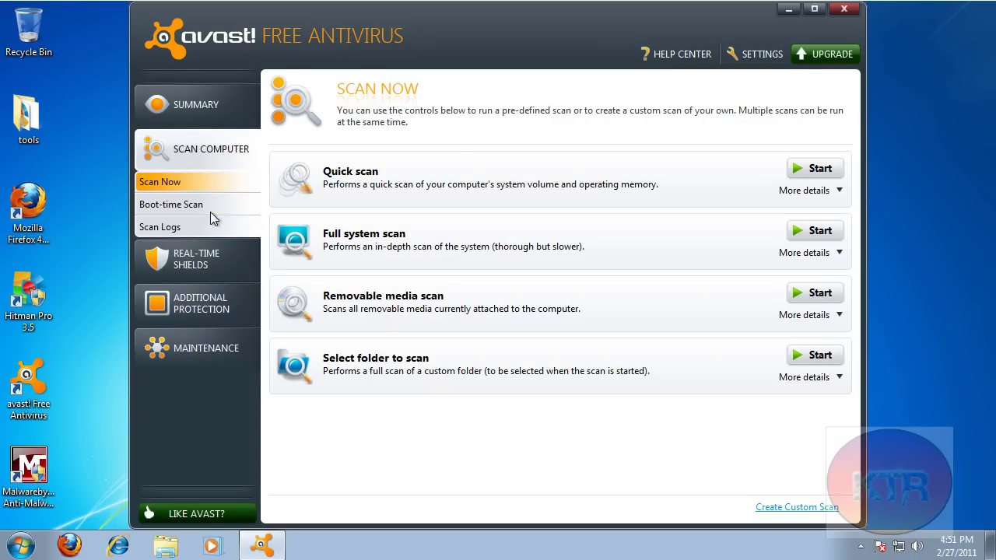
left_click(210, 209)
left_click(195, 227)
left_click(195, 205)
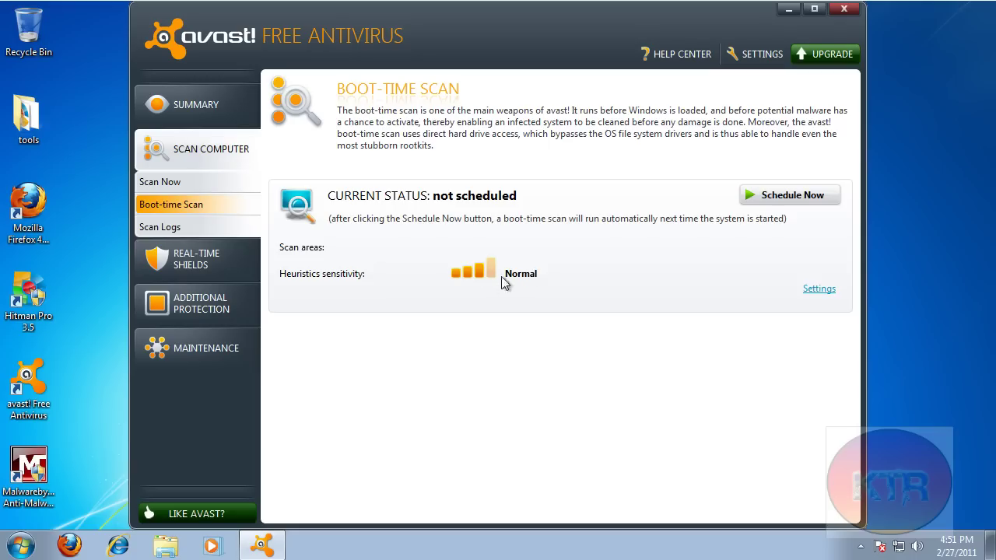
left_click(171, 226)
- Review the Real-Time Shields and the AutoSandbox, WebRep and Site Blocking pages under Additional Protection
left_click(182, 265)
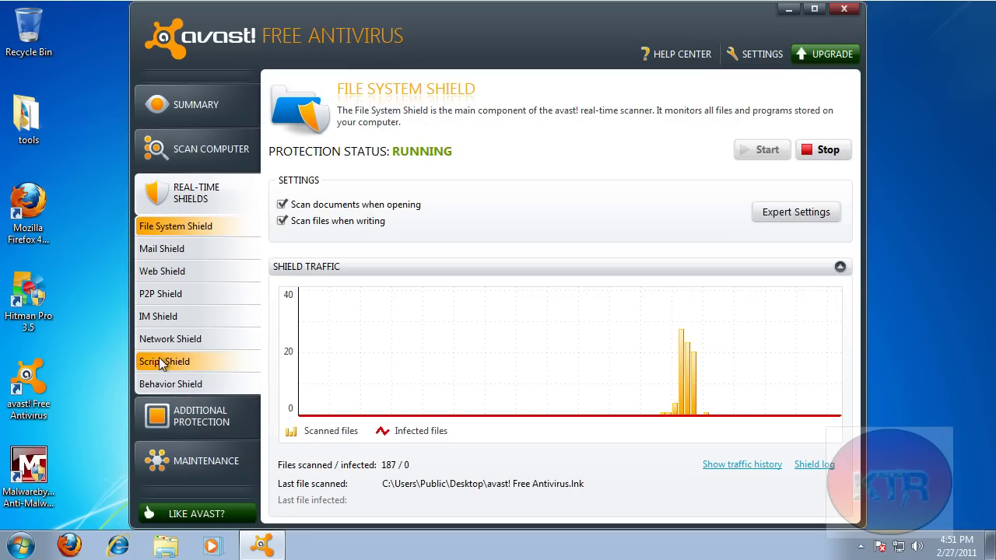
left_click(181, 415)
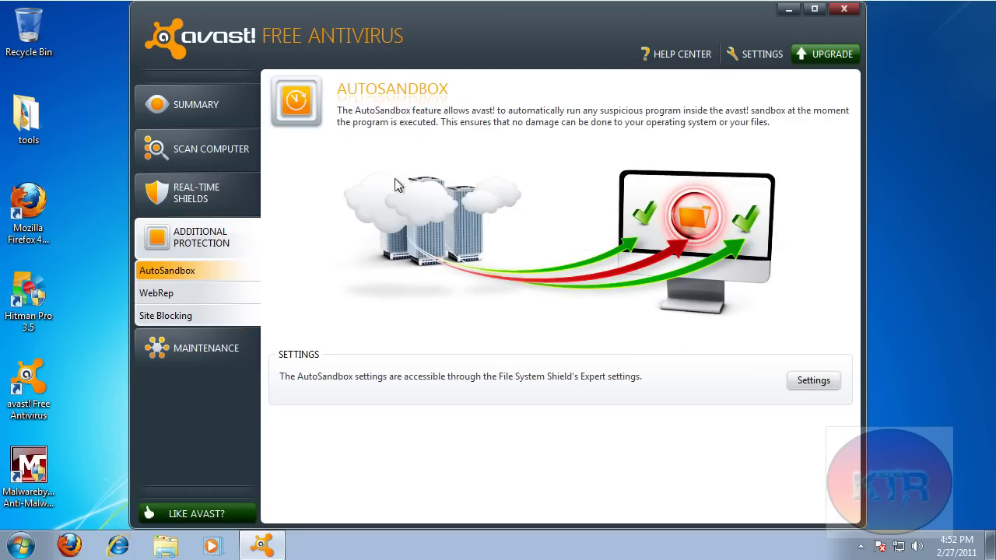
left_click(181, 296)
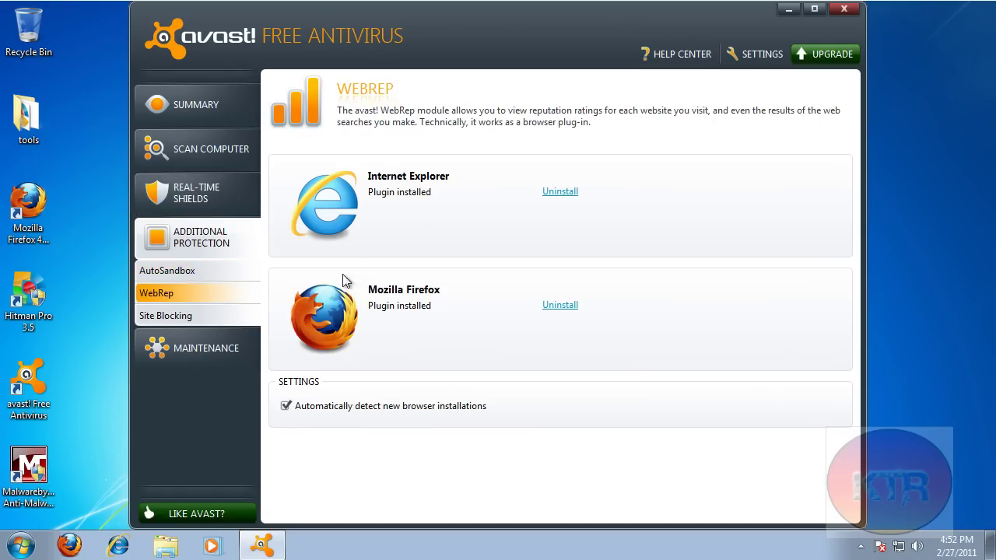
left_click(208, 348)
left_click(209, 232)
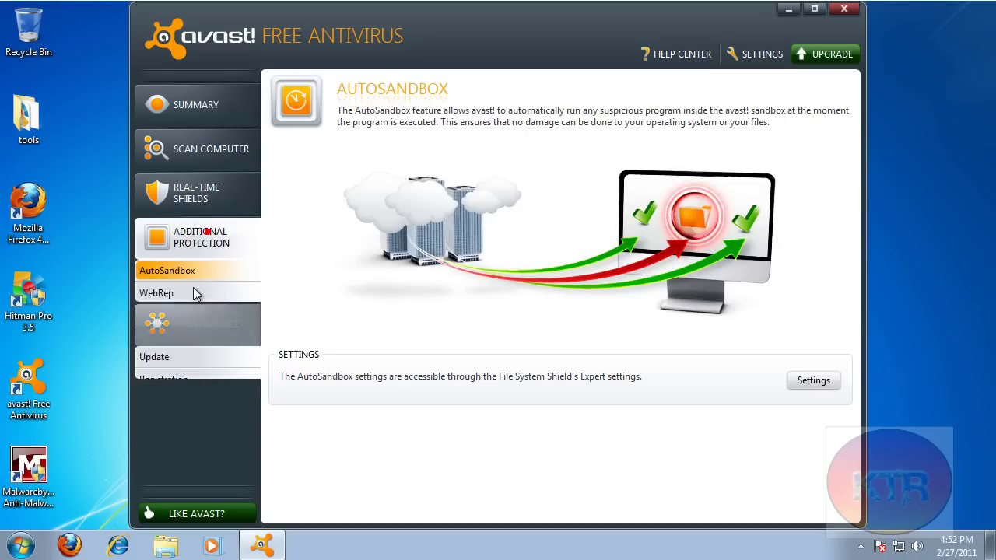
left_click(183, 316)
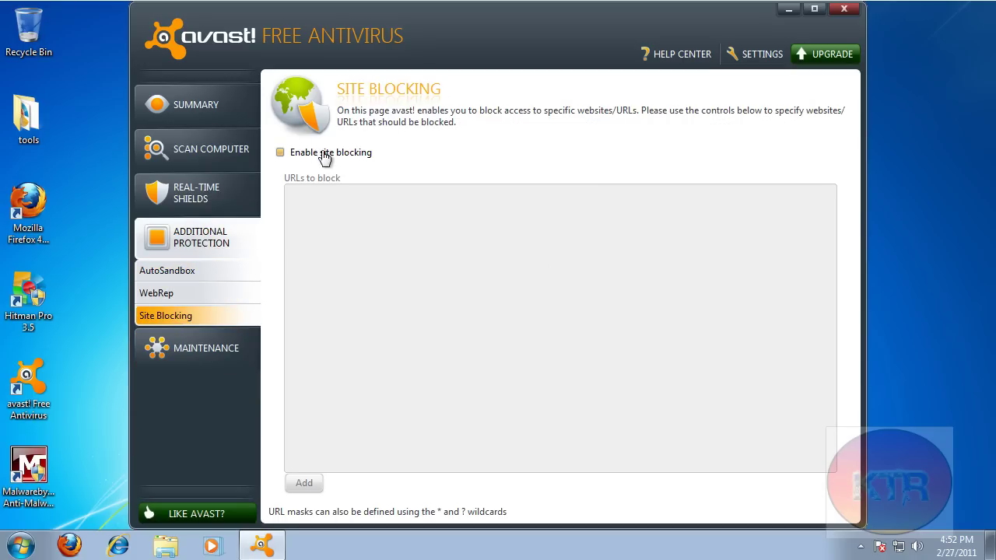
- Look through the Maintenance section's Update, Registration, Virus Chest and About avast! pages
left_click(200, 344)
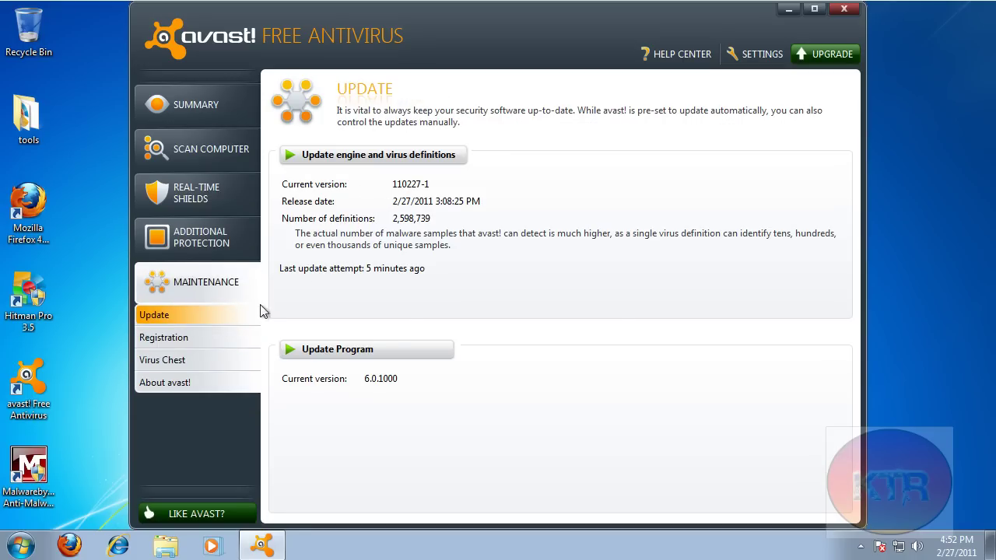
left_click(176, 333)
left_click(201, 360)
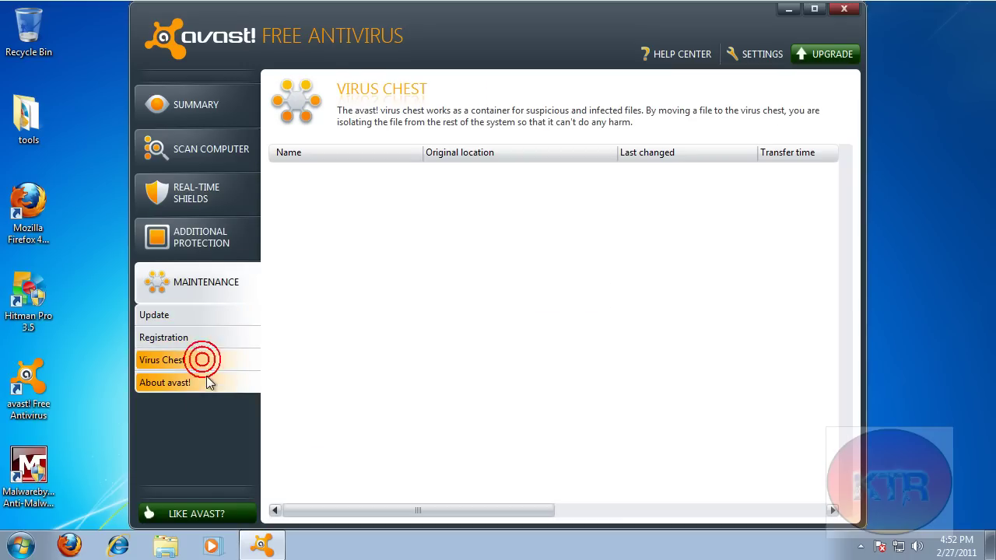
left_click(207, 382)
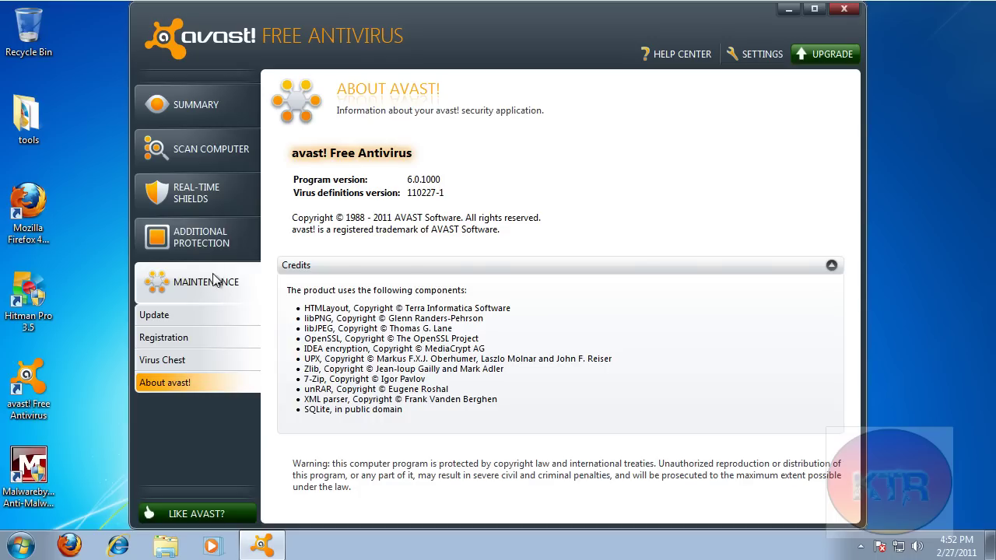
- Start an update of the antivirus engine and virus definitions and close the antivirus window
left_click(204, 238)
left_click(201, 343)
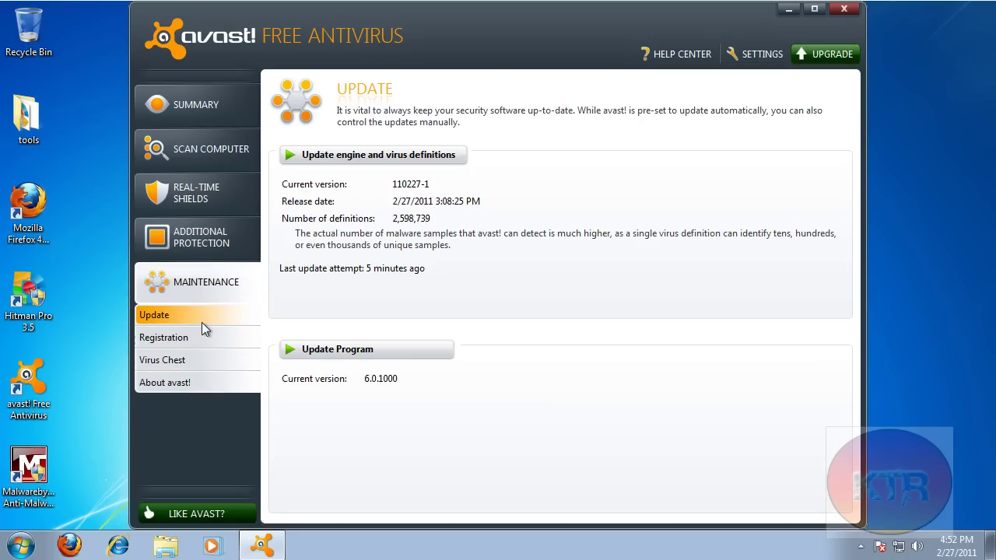
left_click(391, 159)
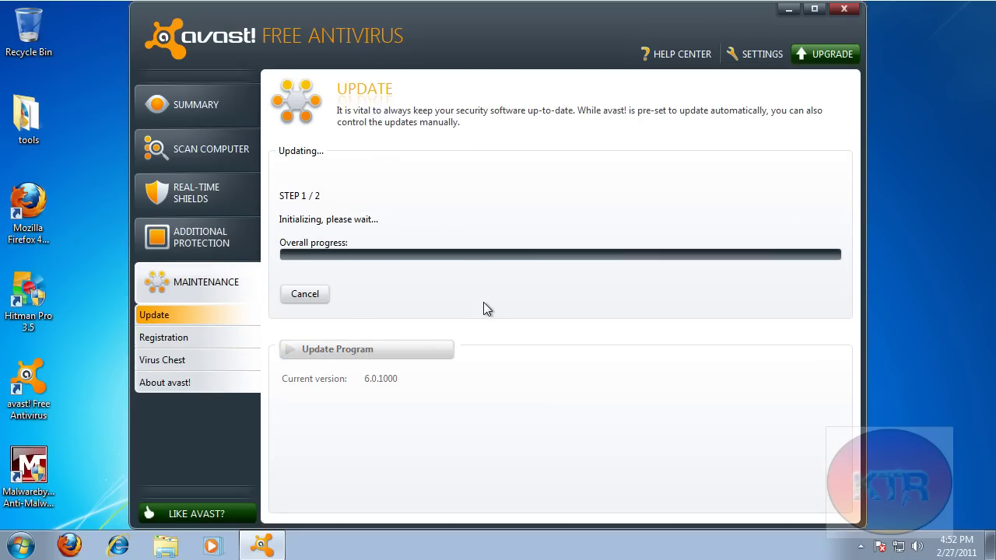
left_click(843, 9)
- Add the avast! antivirus gadget to the desktop from the gadget gallery and remove it again
right_click(530, 286)
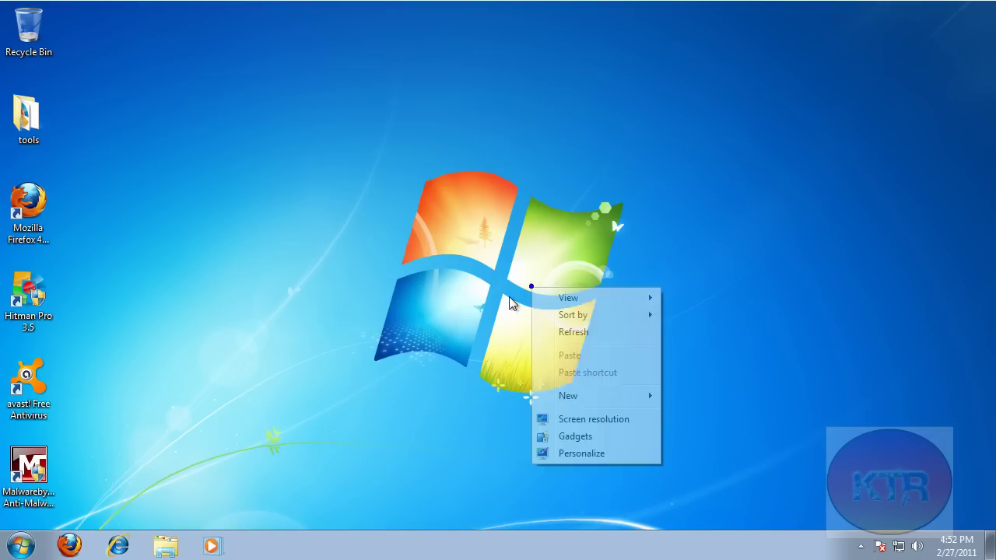
left_click(615, 436)
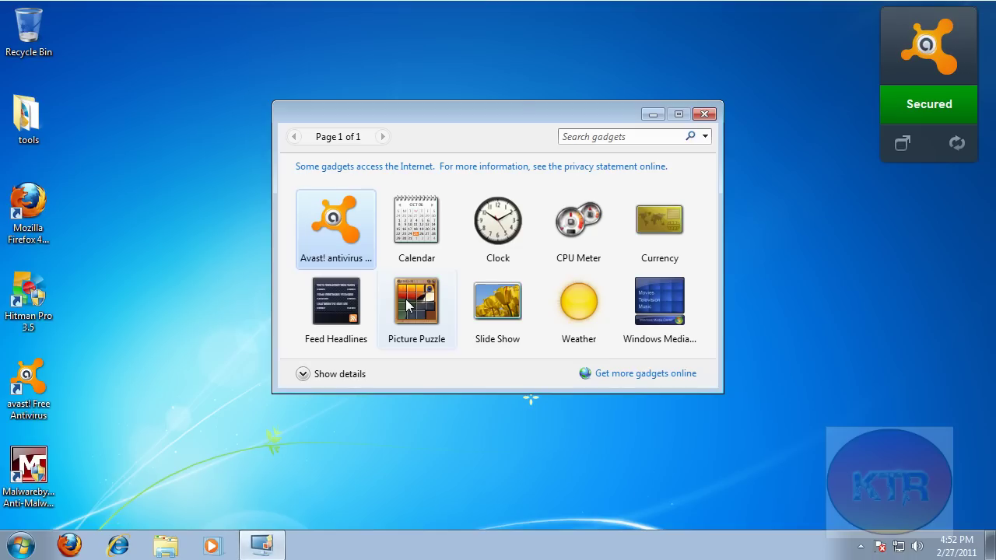
left_click_drag(335, 222, 817, 235)
left_click(909, 222)
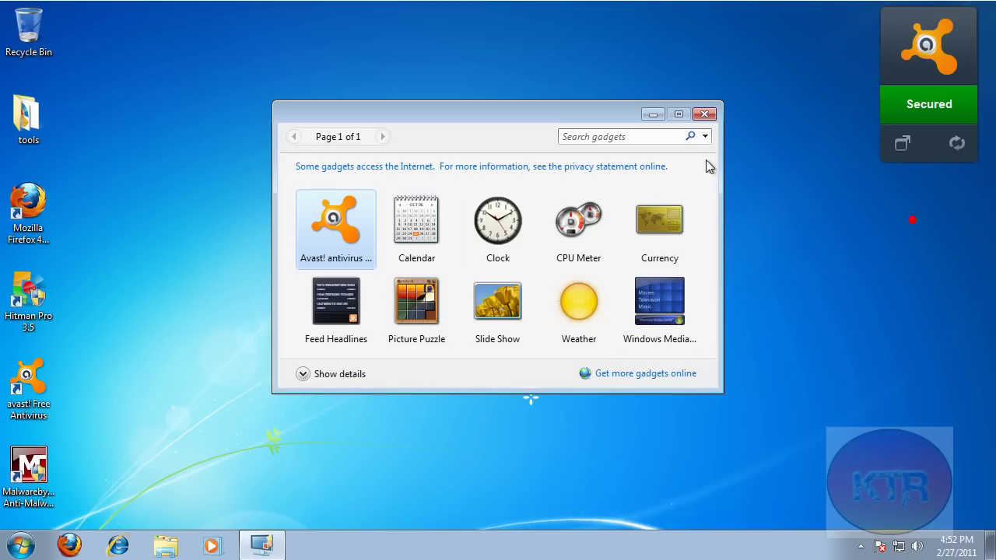
left_click(704, 114)
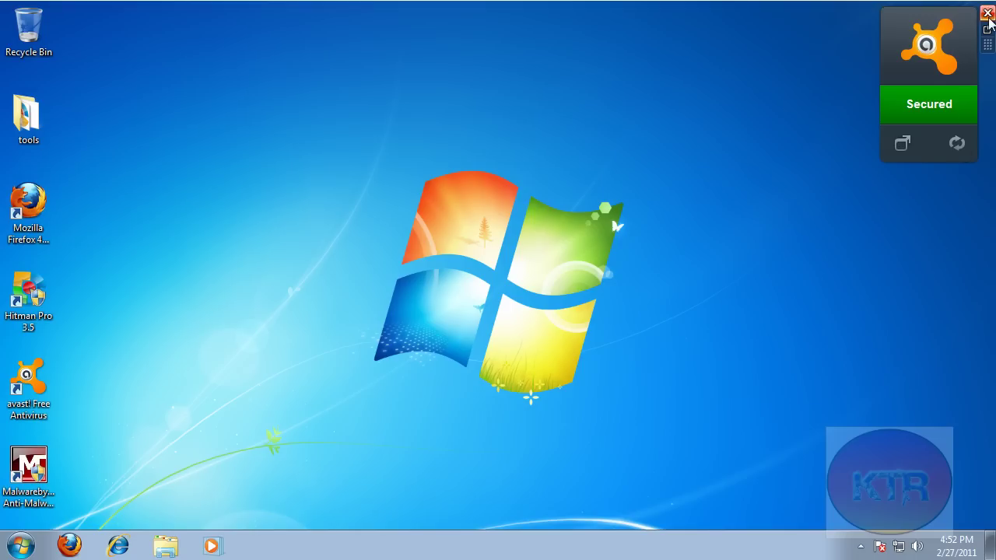
left_click(988, 12)
- Switch to Firefox and search Google for "test" from the start page
left_click(82, 542)
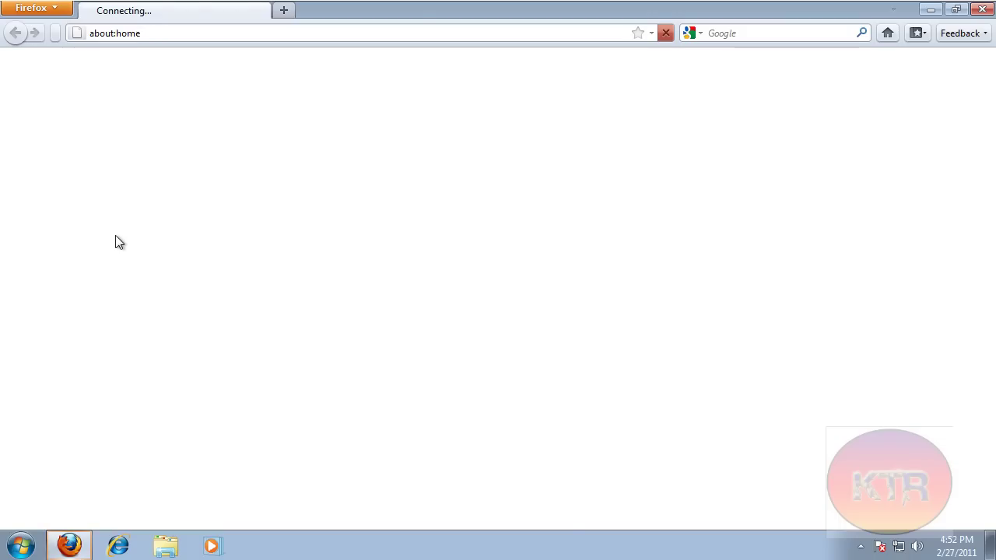
left_click(262, 32)
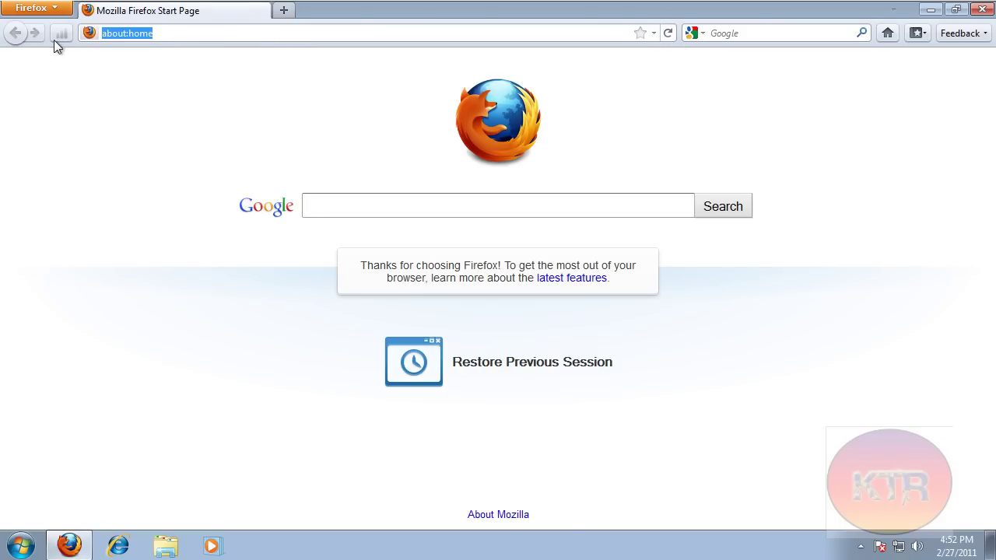
left_click(325, 205)
type("tes")
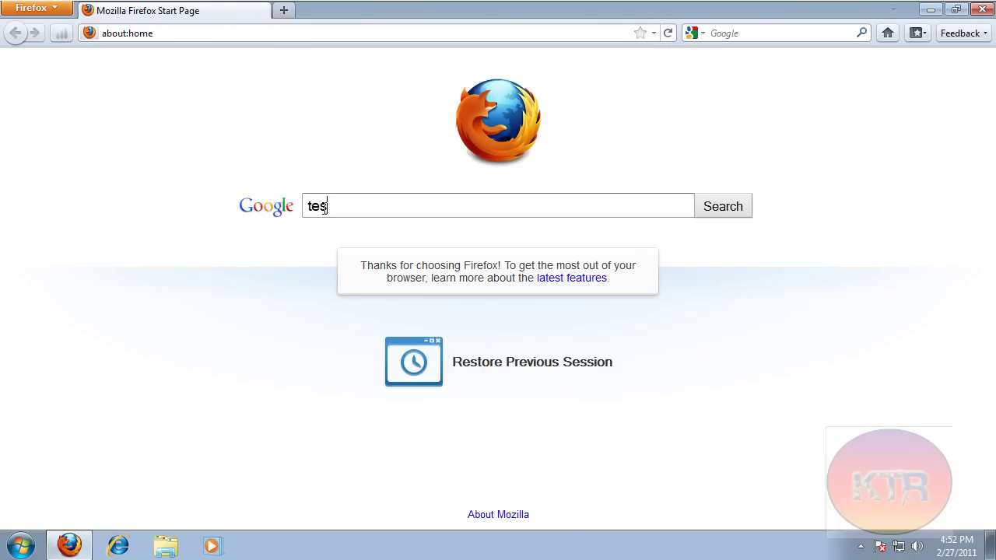
type("t")
key("Return")
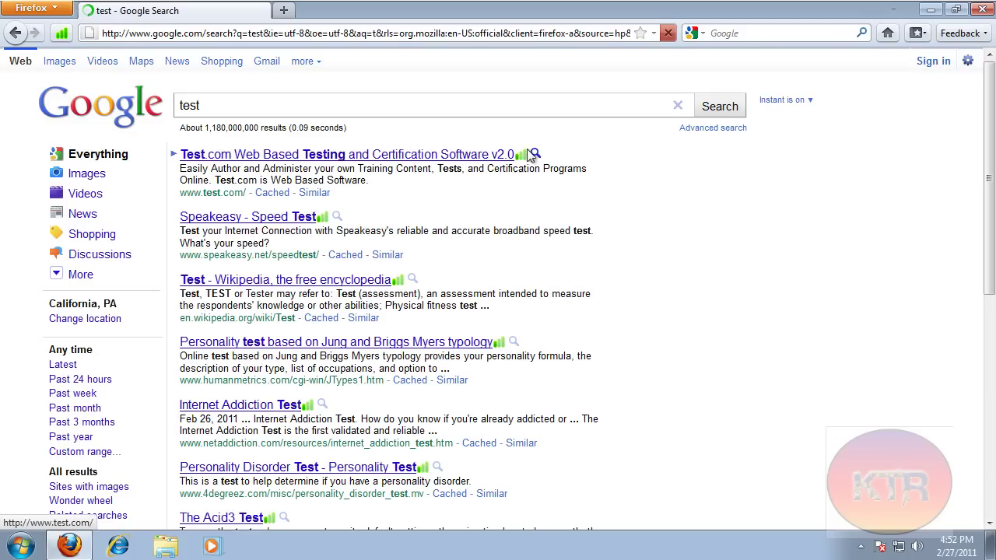
- View the avast! WebRep rating of the first search result and the rating and voting details for google.com
mouse_move(524, 154)
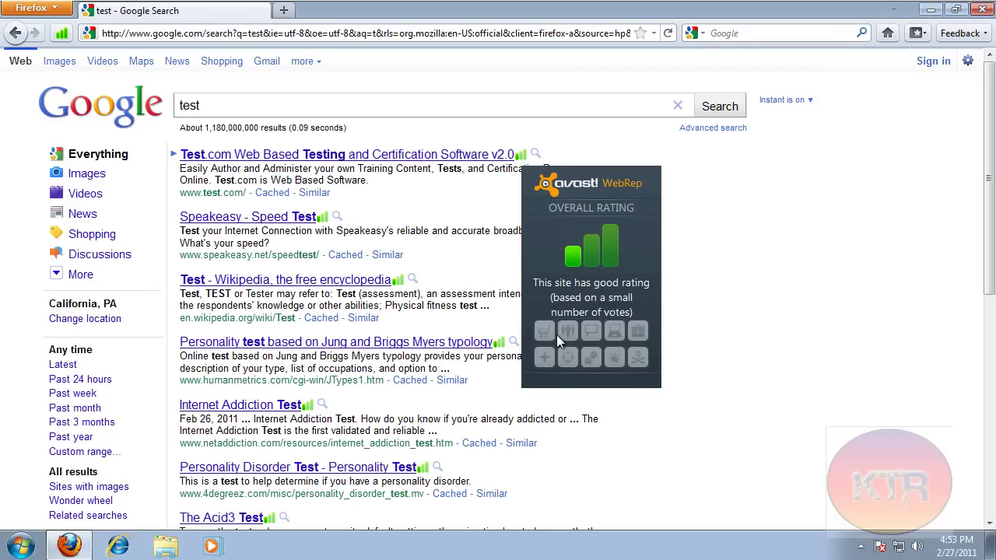
left_click(67, 35)
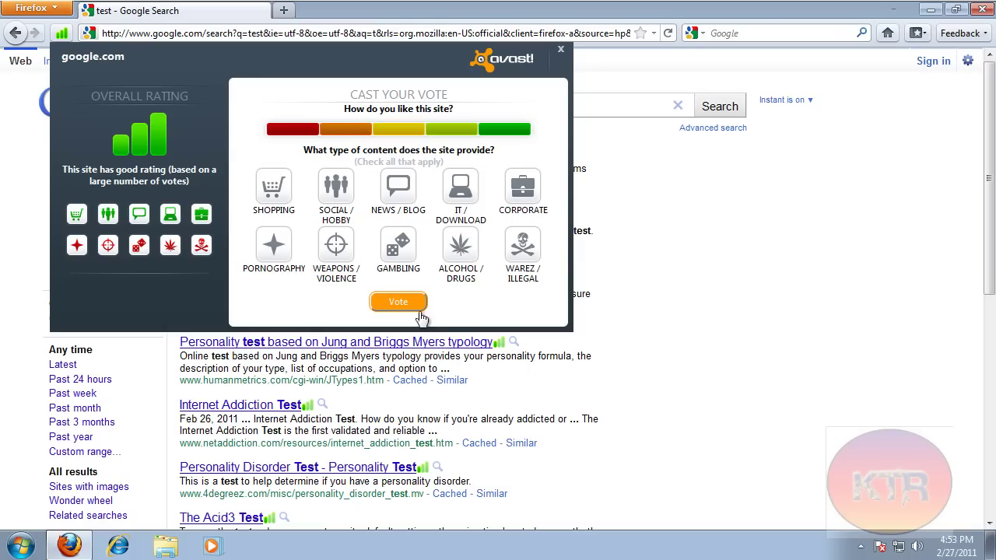
left_click(561, 49)
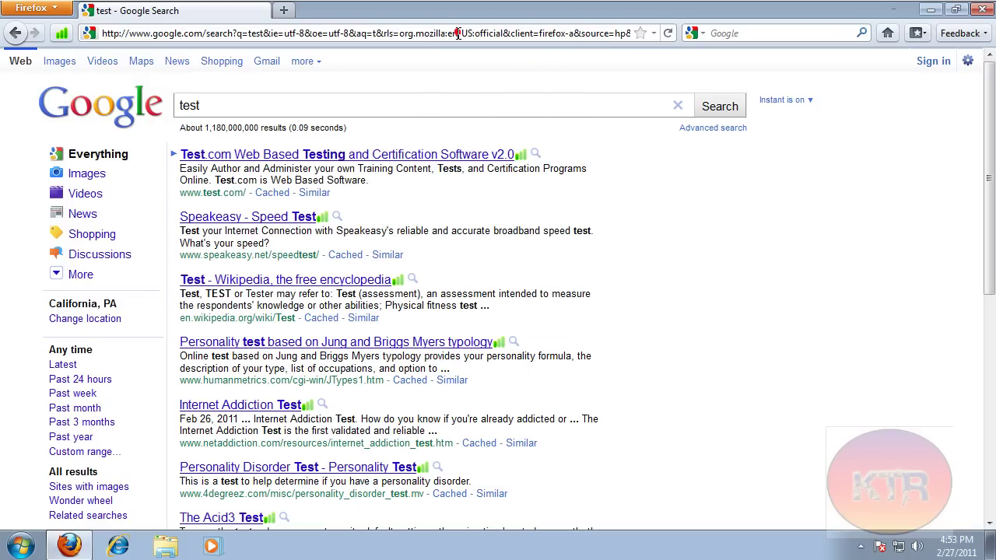
- Open the Malware Domain List query page at malwaredomainlist.com and add a new browser tab
left_click(462, 33)
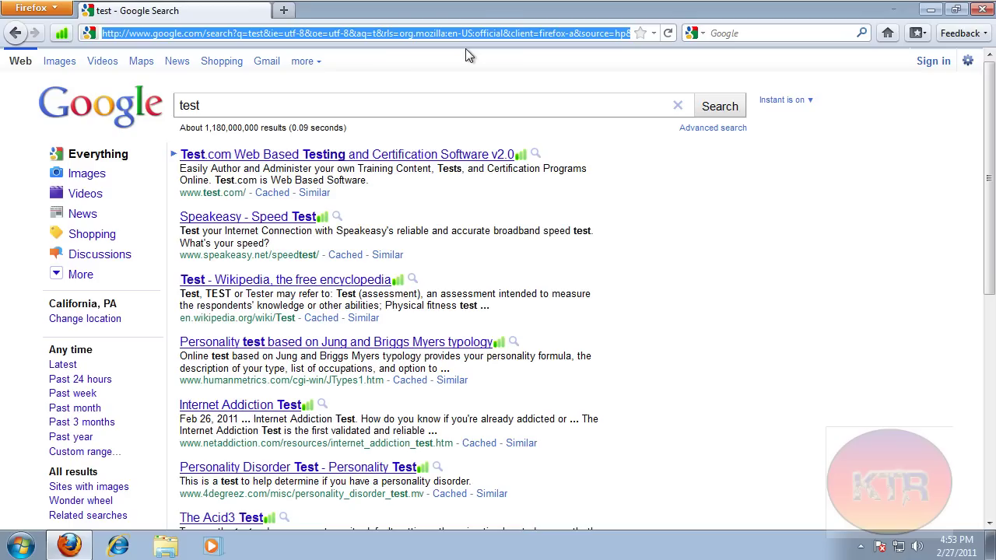
type("malwaredoma")
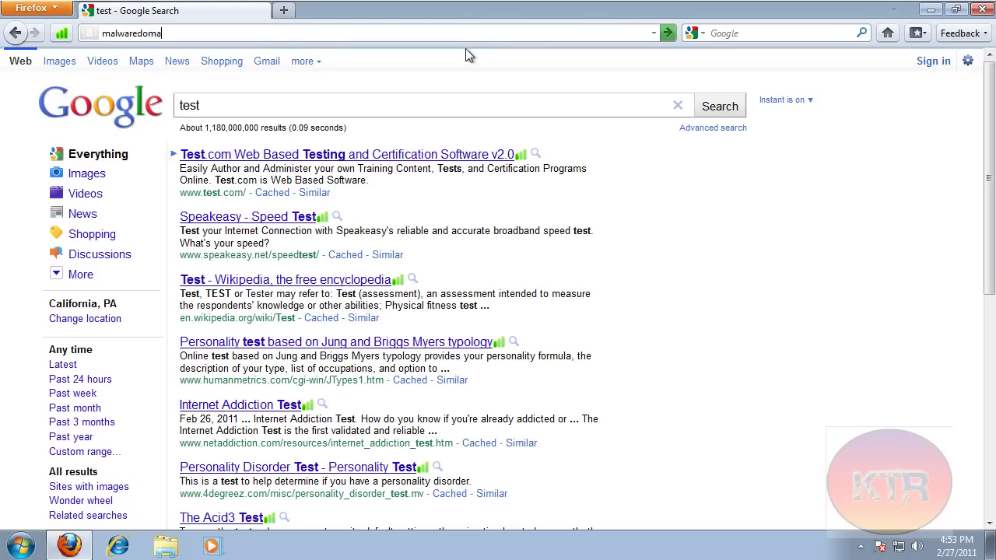
type("inlist.com")
key("Return")
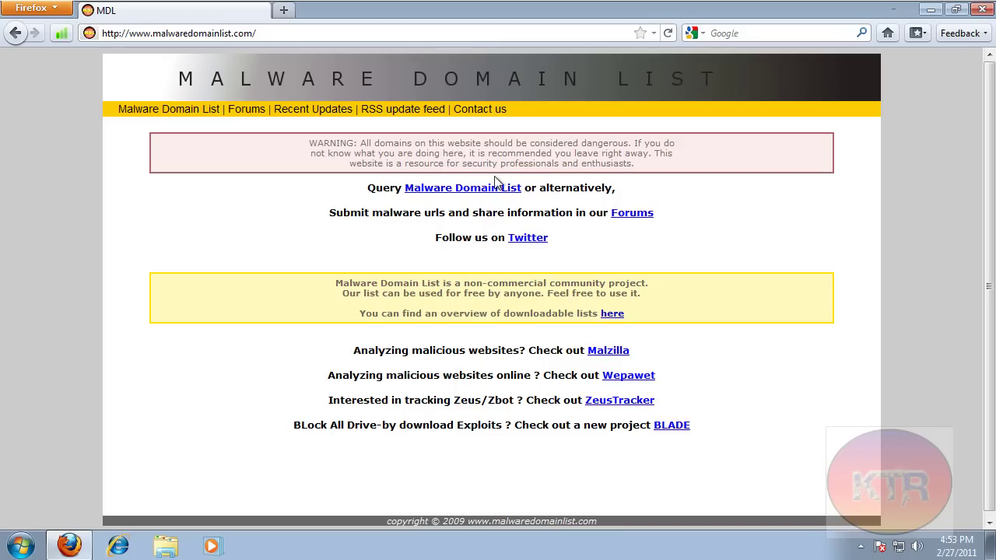
left_click(489, 187)
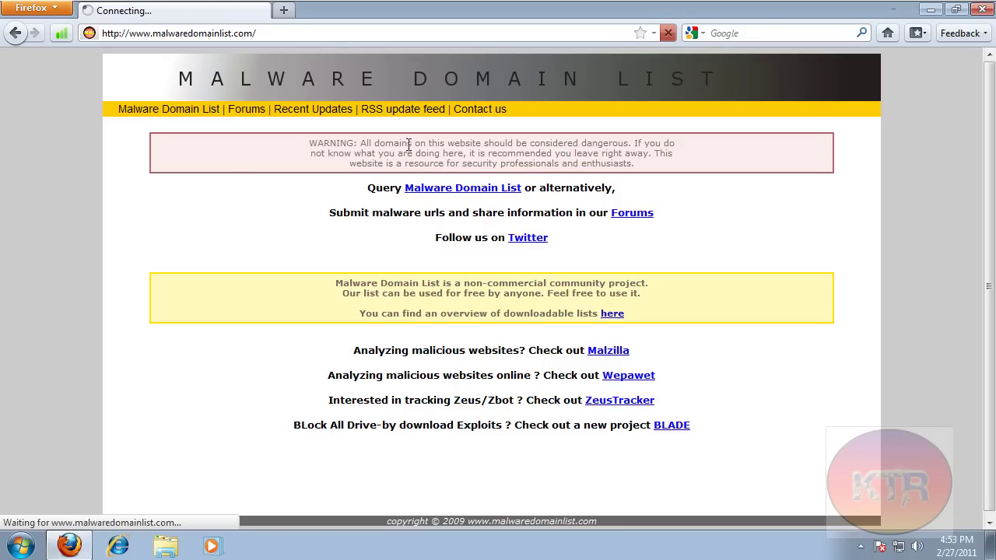
left_click(286, 10)
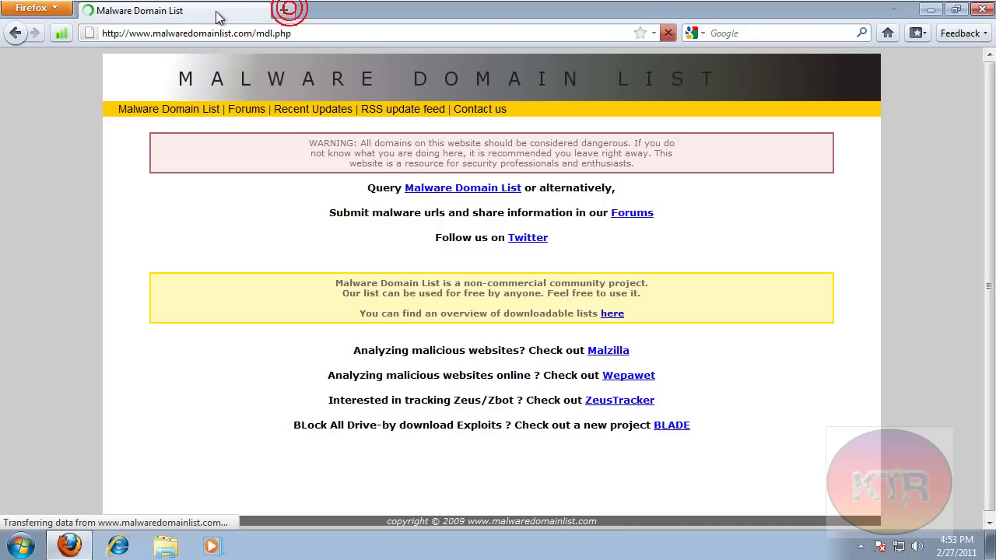
- Move a blank browser tab into its own window and snap it side by side with the Malware Domain List window
double_click(287, 10)
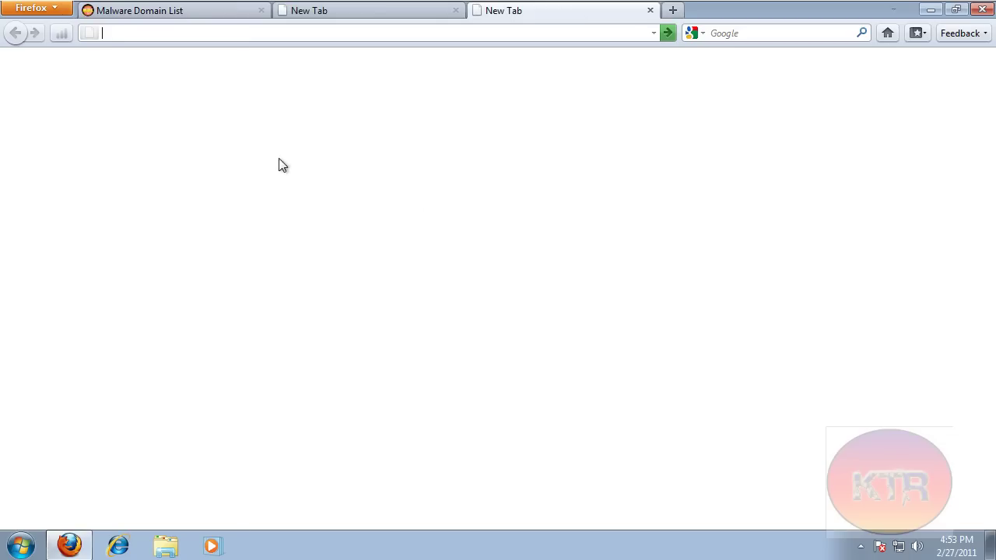
left_click(650, 11)
left_click(211, 14)
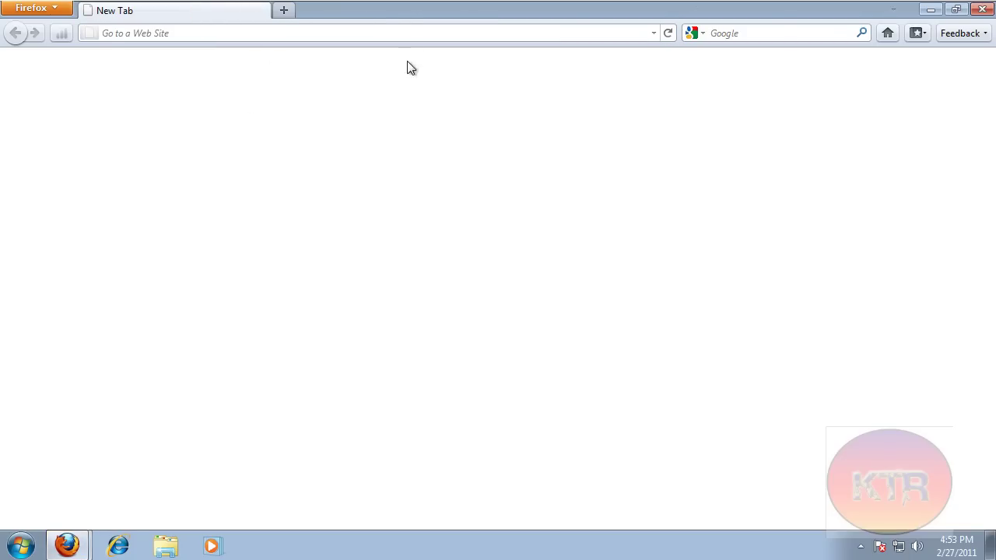
key("super+Right")
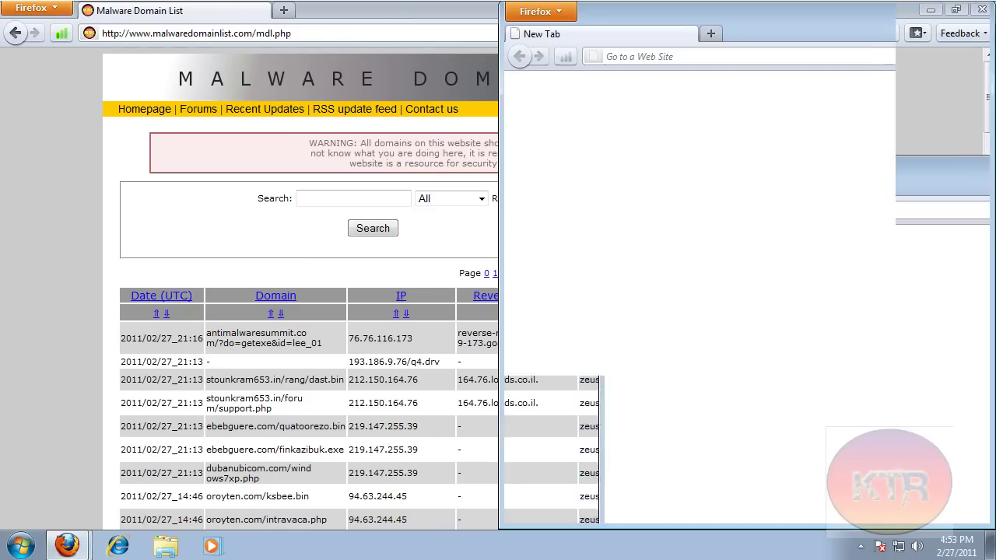
left_click(103, 187)
key("super+Left")
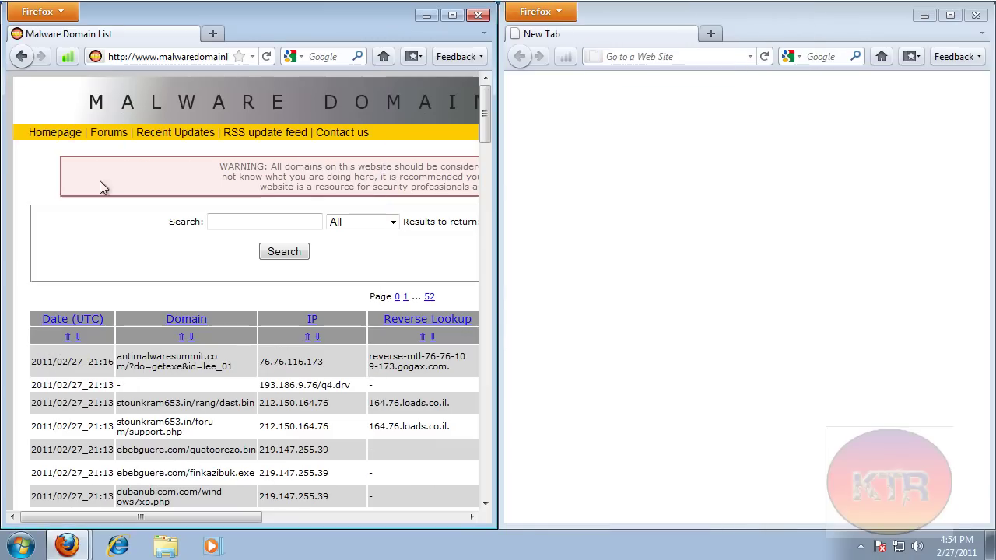
- Load the listed URL antimalwaresummit.com/?do=getexe&id=lee_01 in the blank window and save the offered AntiSpyWareSetup.exe
left_click_drag(176, 518, 228, 523)
left_click_drag(155, 367, 651, 55)
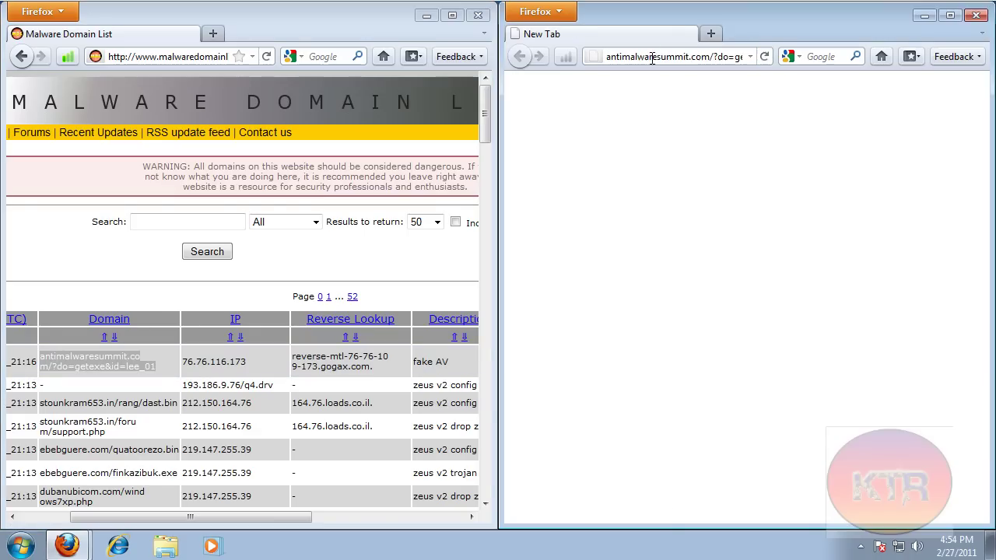
left_click(802, 316)
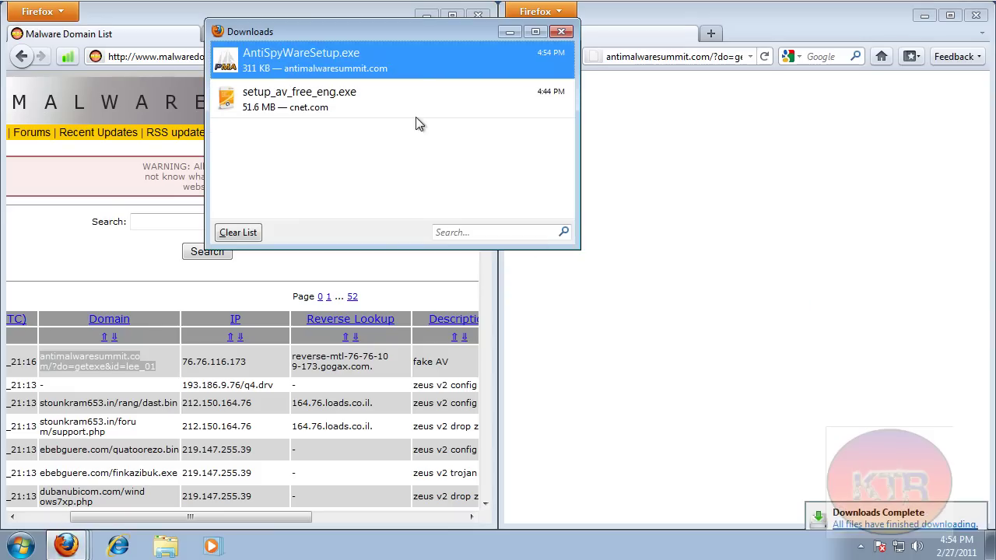
- Run AntiSpyWareSetup.exe with permission to make changes, dismiss the Windows Explorer error, and mark the program as installed correctly
left_click(417, 69)
left_click(417, 69)
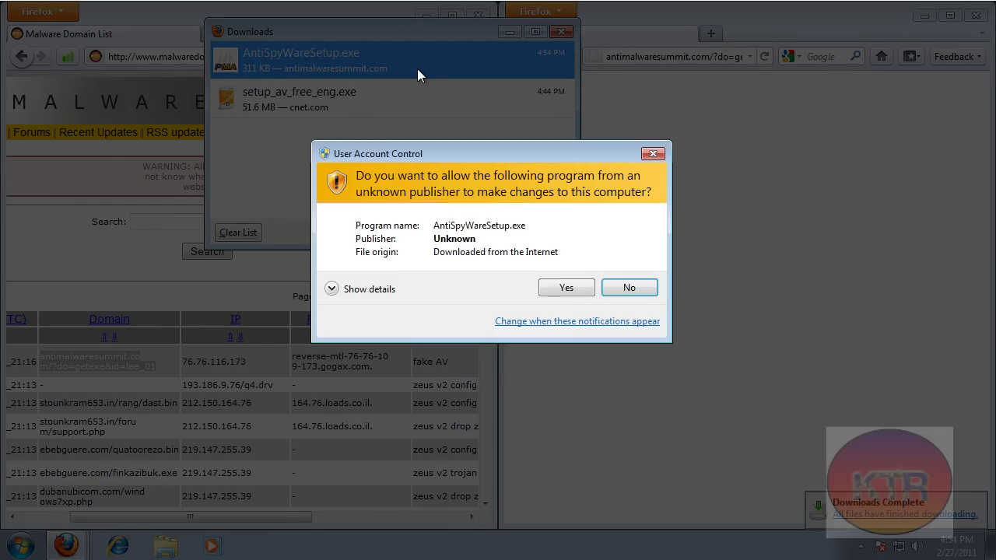
left_click(565, 289)
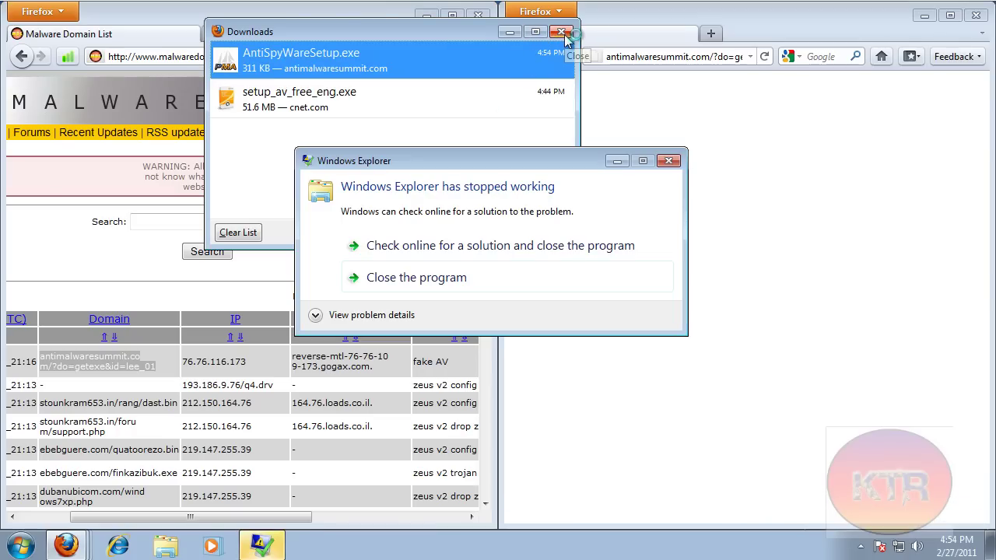
left_click(465, 282)
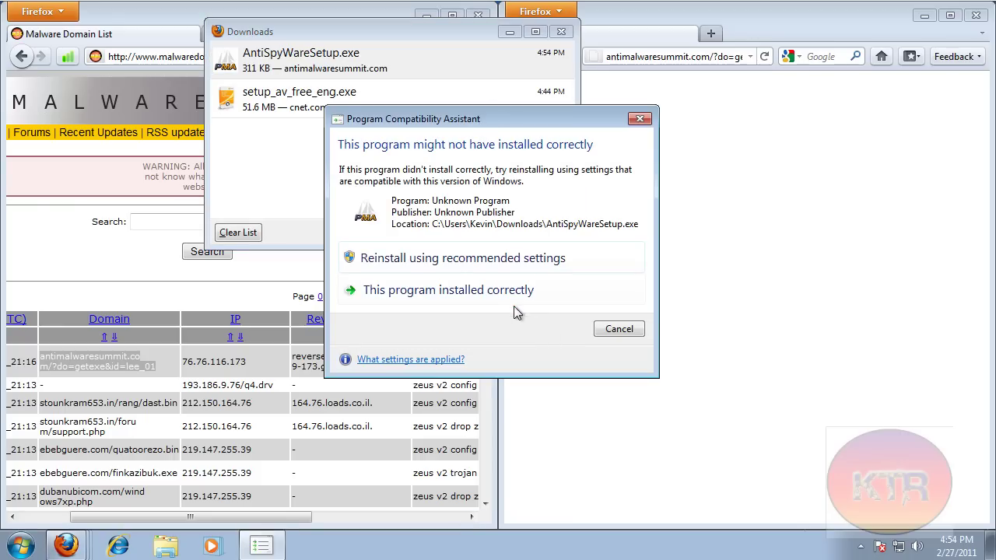
left_click(511, 300)
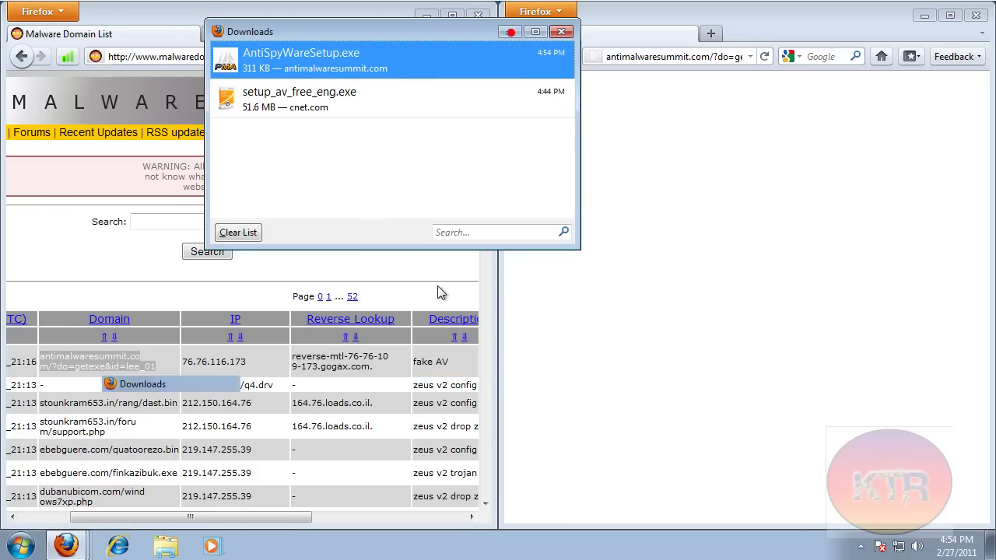
key("Escape")
- Load the listed URL stounkram653.in/forum/support.php in the second browser window
scroll(278, 434, "down", 2)
left_click_drag(125, 342, 60, 335)
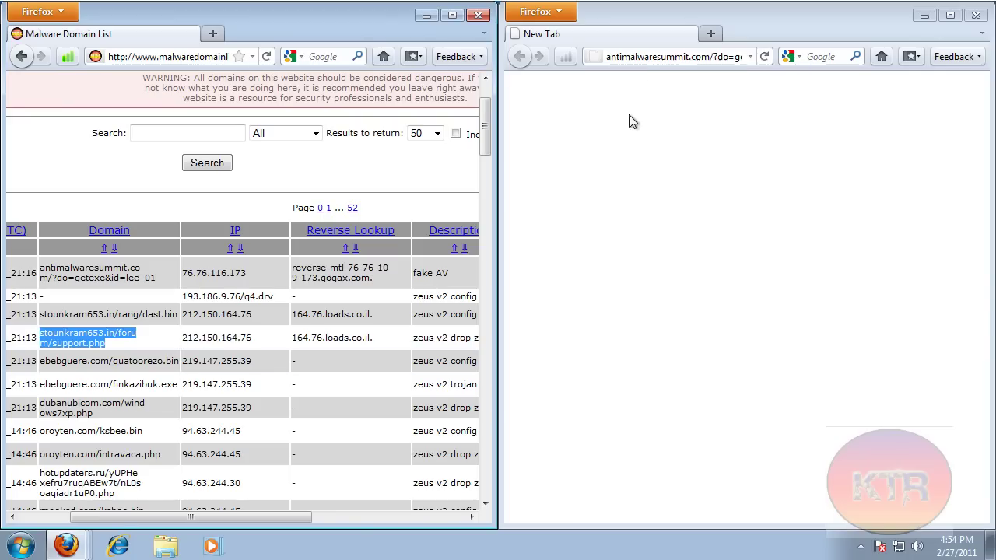
left_click(640, 58)
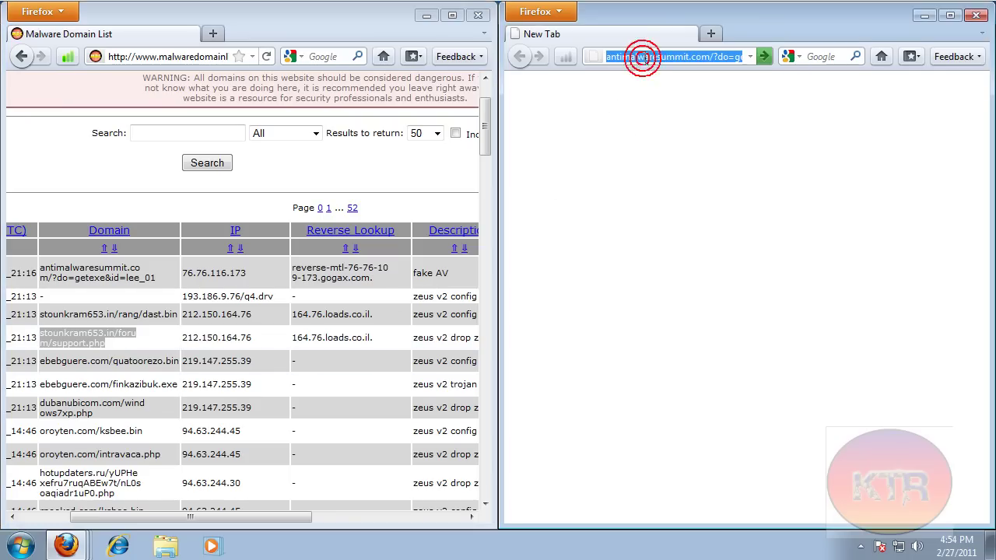
type("stounkram653.in/forum/support.php")
key("Return")
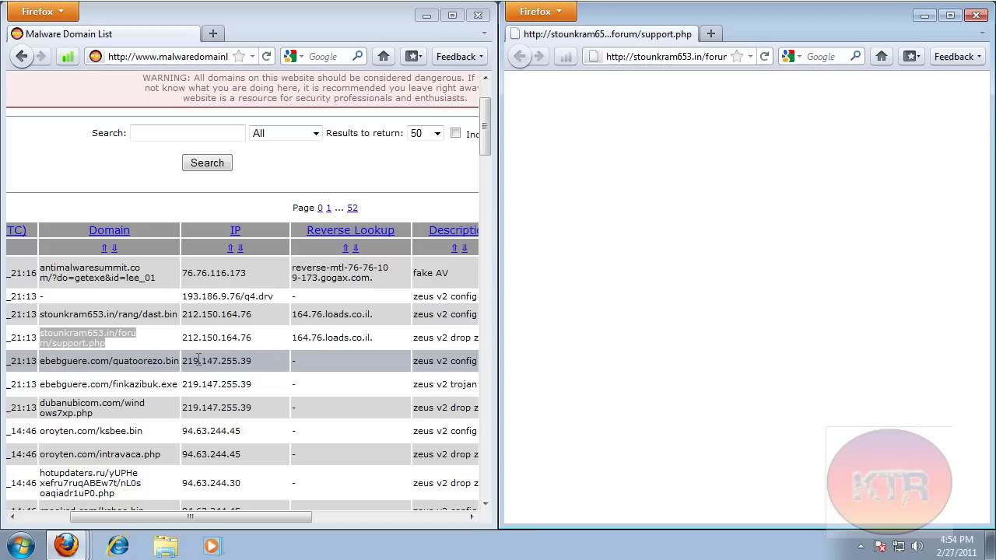
left_click(211, 385)
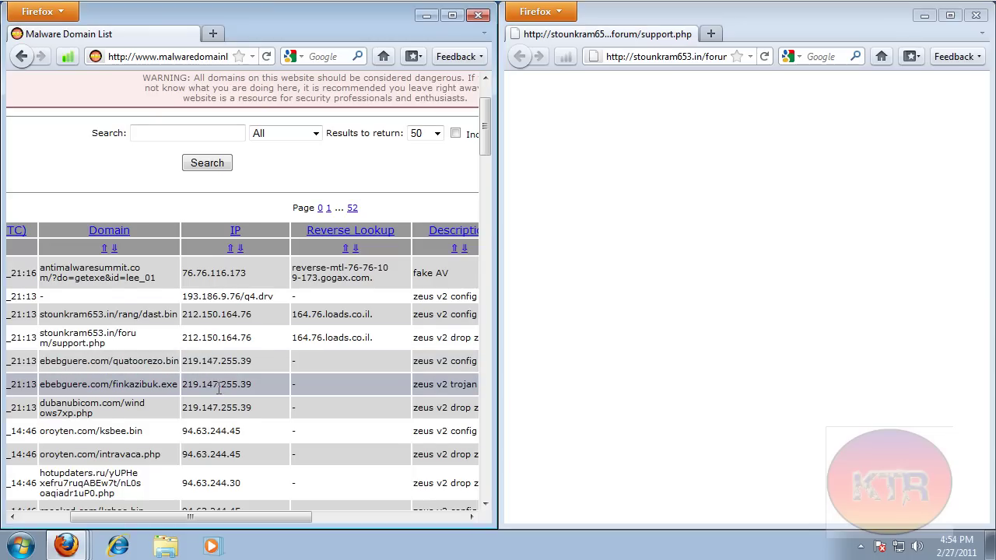
scroll(218, 395, "down", 2)
- Check the running processes in Task Manager sorted by CPU and by image name, then minimize it
right_click(440, 551)
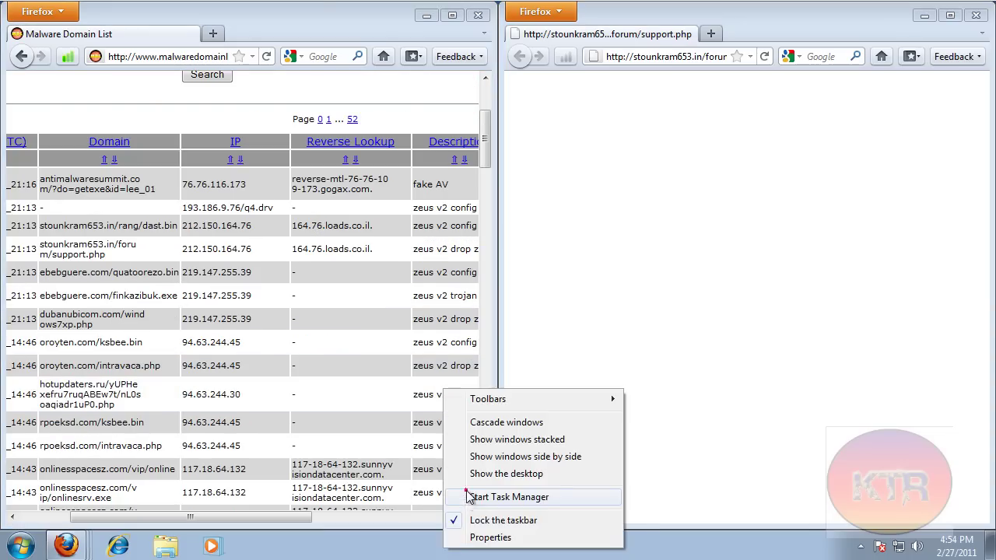
left_click(468, 500)
left_click(96, 62)
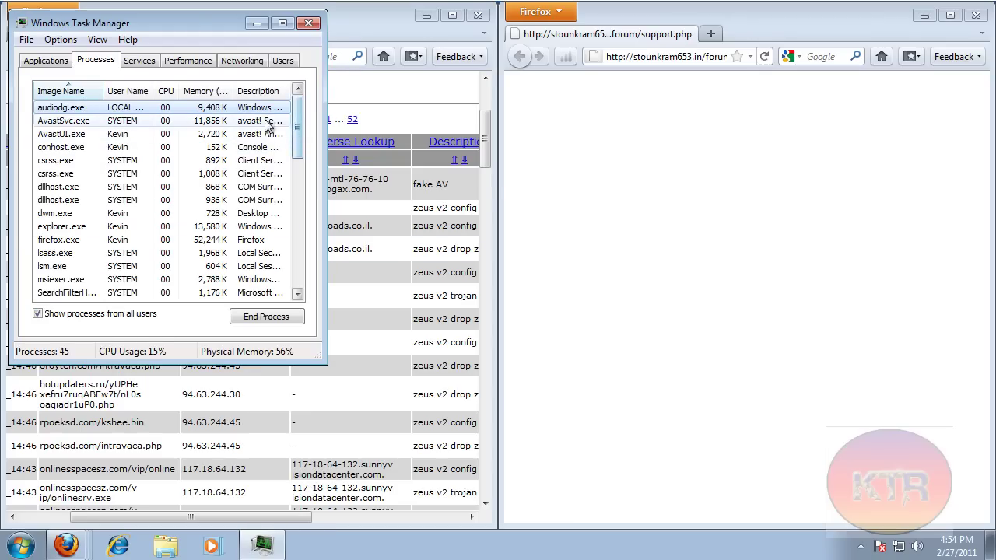
left_click(166, 91)
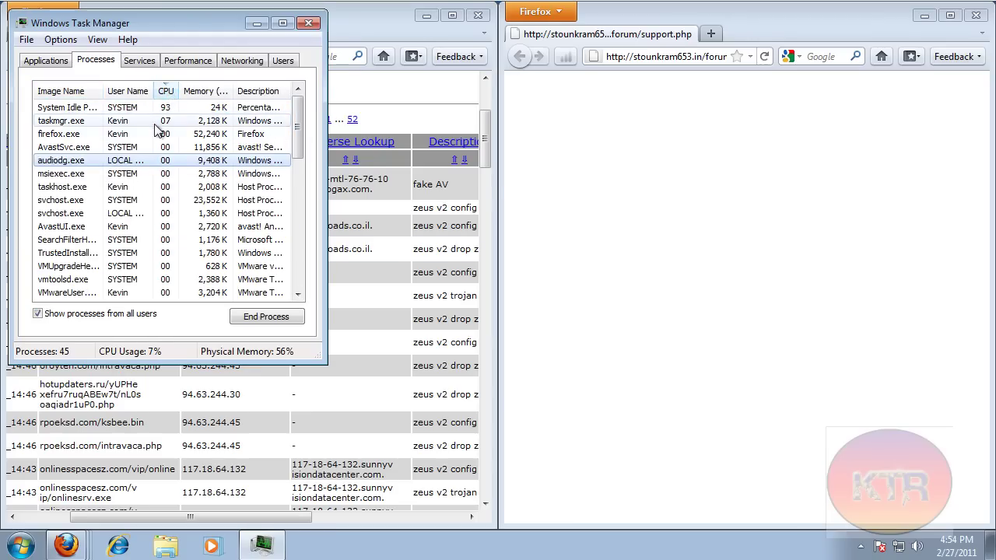
left_click(78, 91)
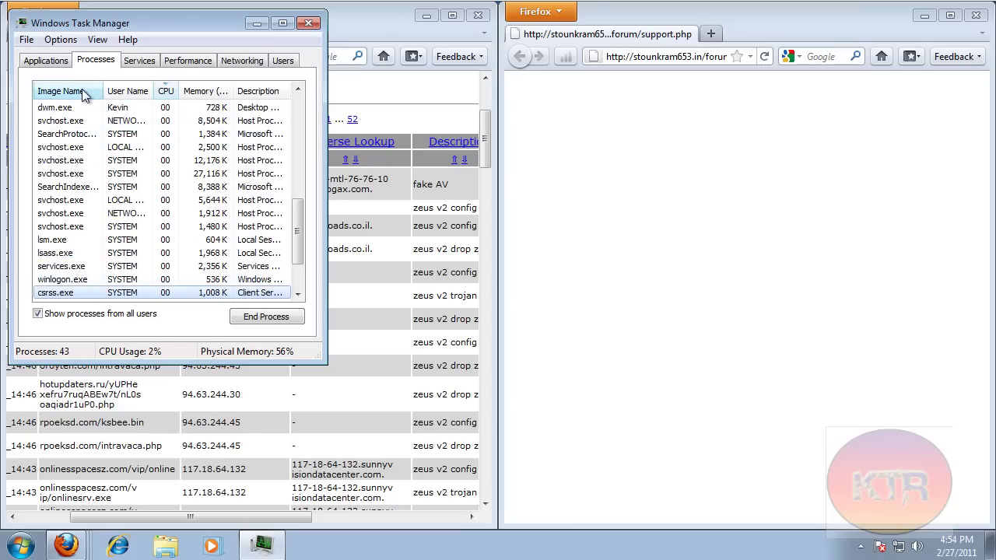
mouse_move(292, 216)
left_mouse_down()
mouse_move(297, 248)
mouse_move(314, 111)
left_mouse_up()
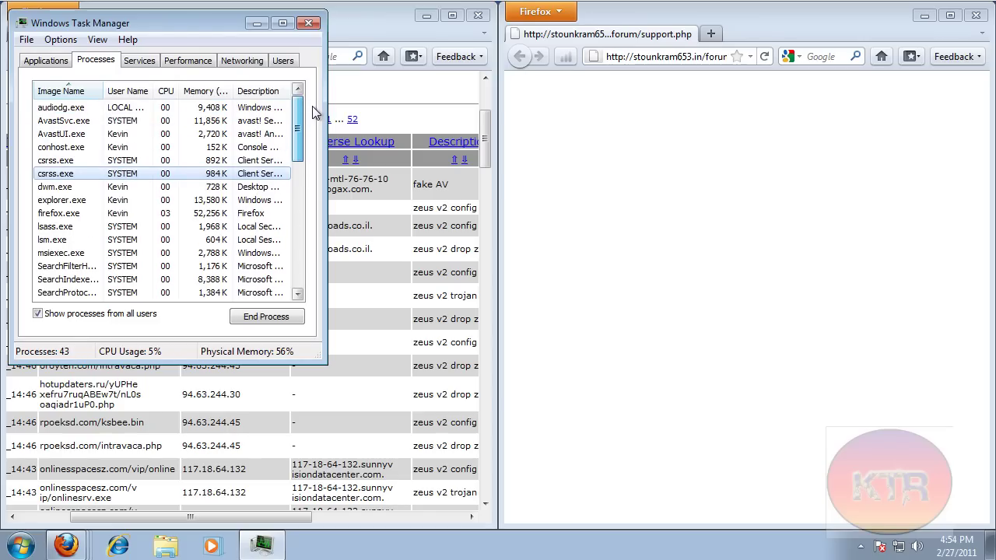
left_click(257, 23)
- Load the listed Trojan URL schwartz-brothers-llc.net/files/schwartzbrothersllc.exe in the second browser window and save the file
scroll(273, 296, "down", 5)
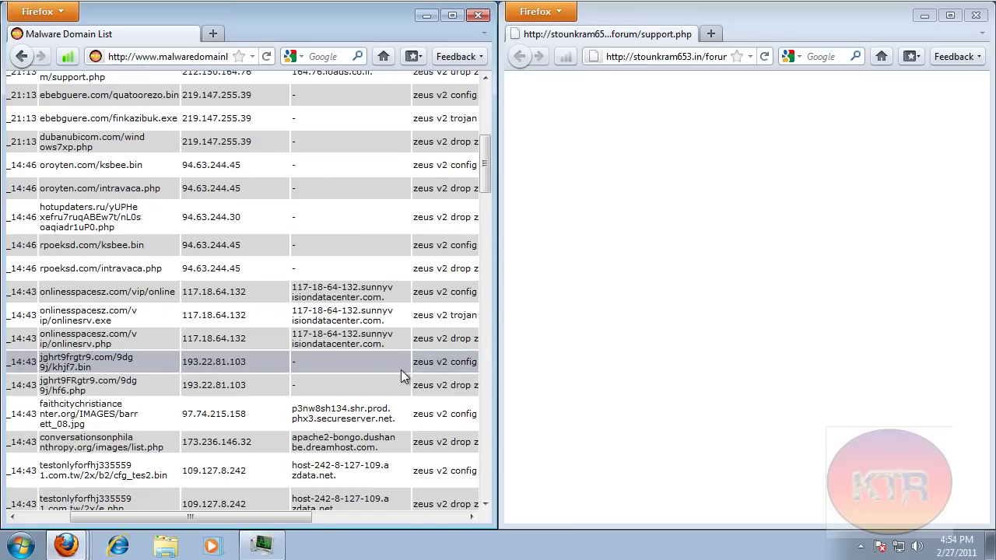
scroll(402, 377, "down", 6)
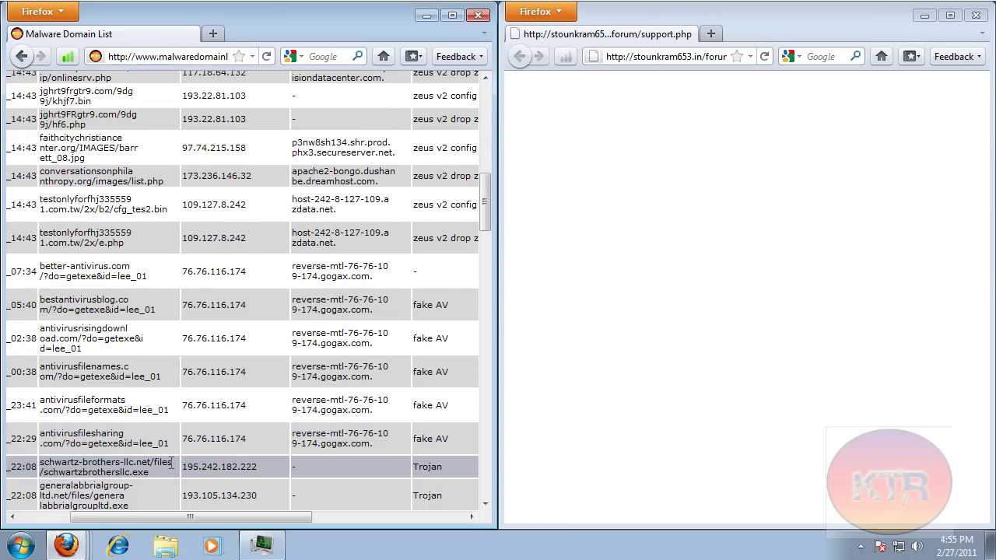
left_click_drag(156, 469, 38, 459)
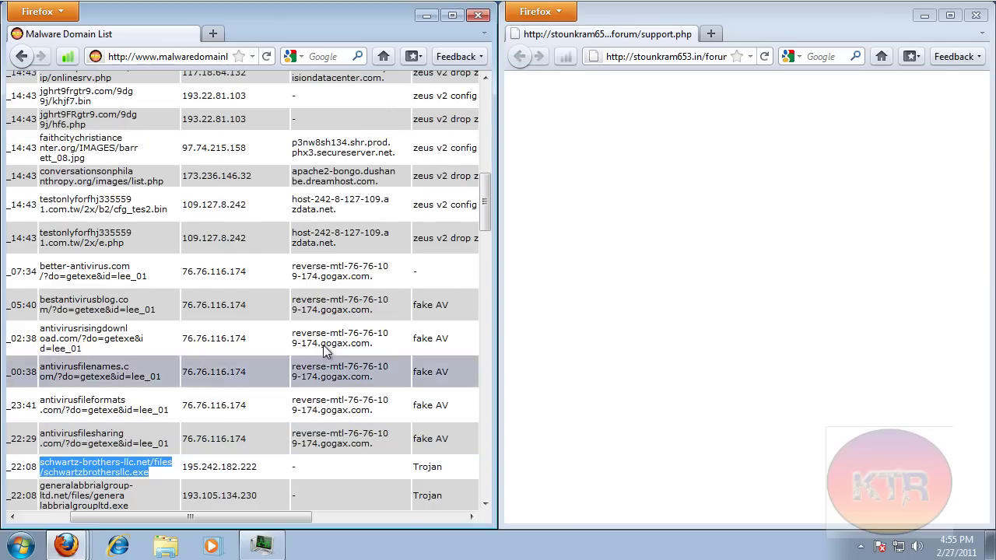
key("ctrl+c")
left_click(643, 56)
key("ctrl+v")
key("Return")
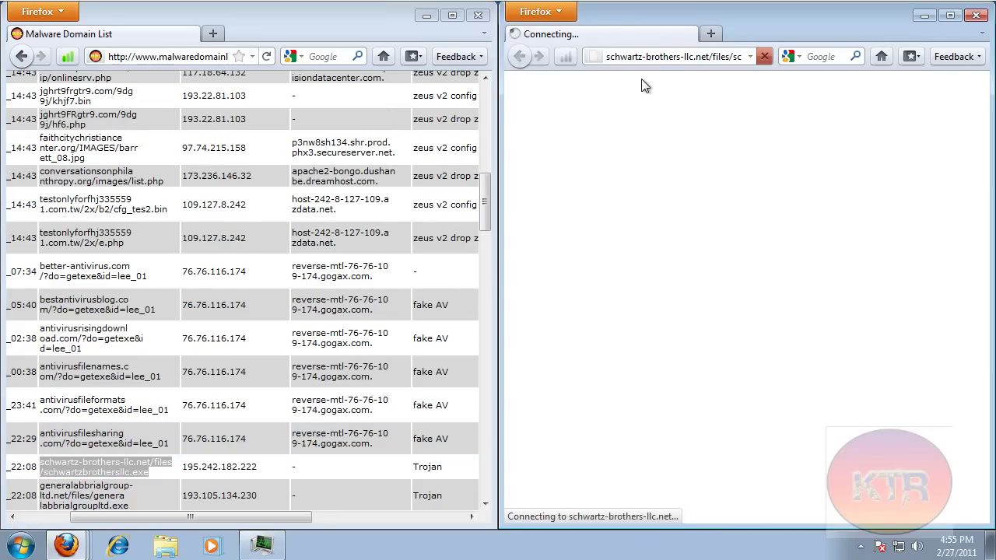
left_click(798, 312)
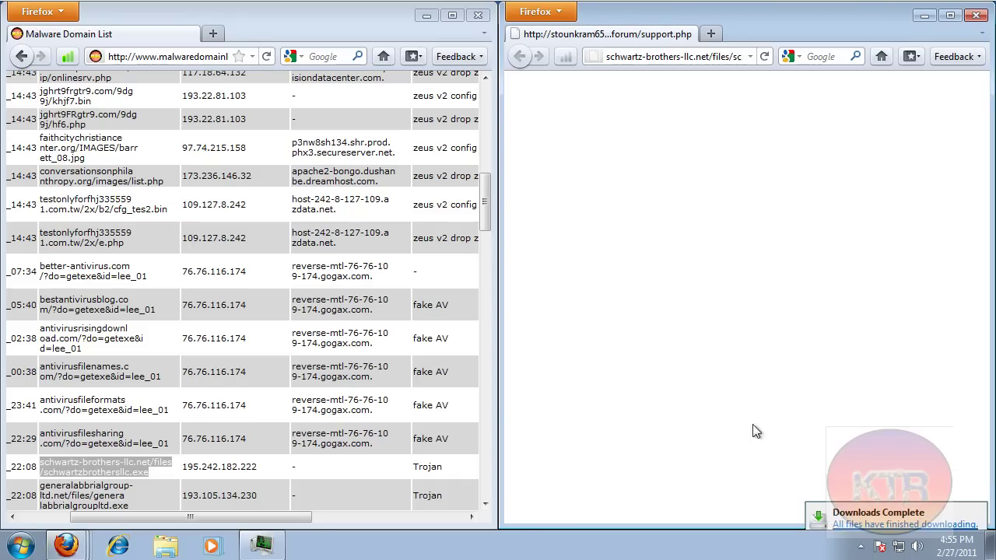
- Run the downloaded schwartzbrothersllc.exe from the Downloads window, then close its TestingProg form and the Downloads window
left_click(861, 548)
left_click(862, 548)
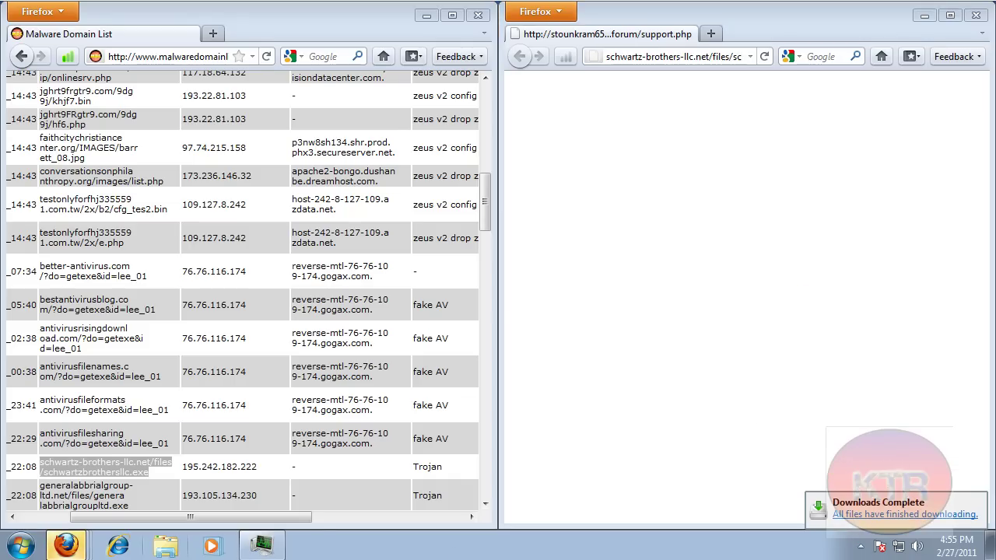
mouse_move(67, 546)
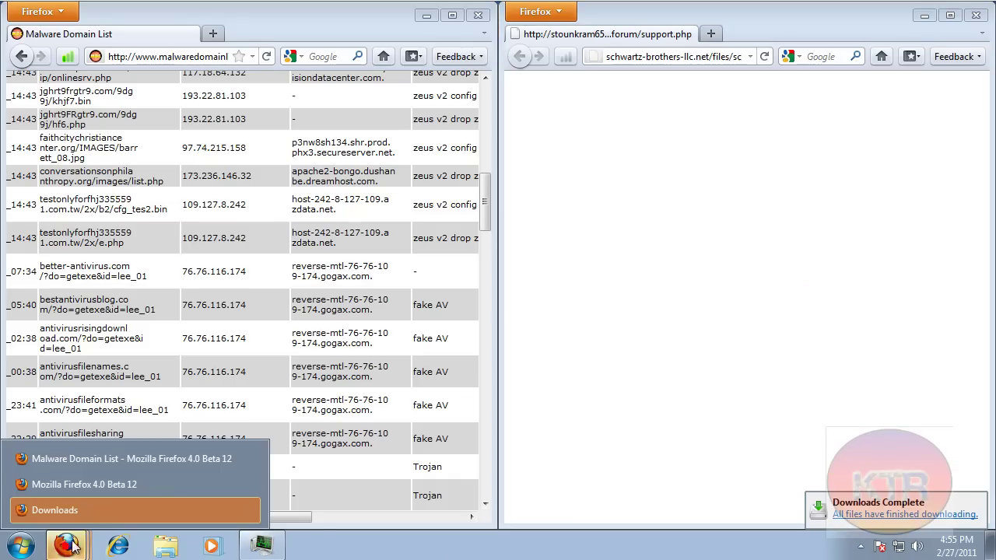
left_click(105, 504)
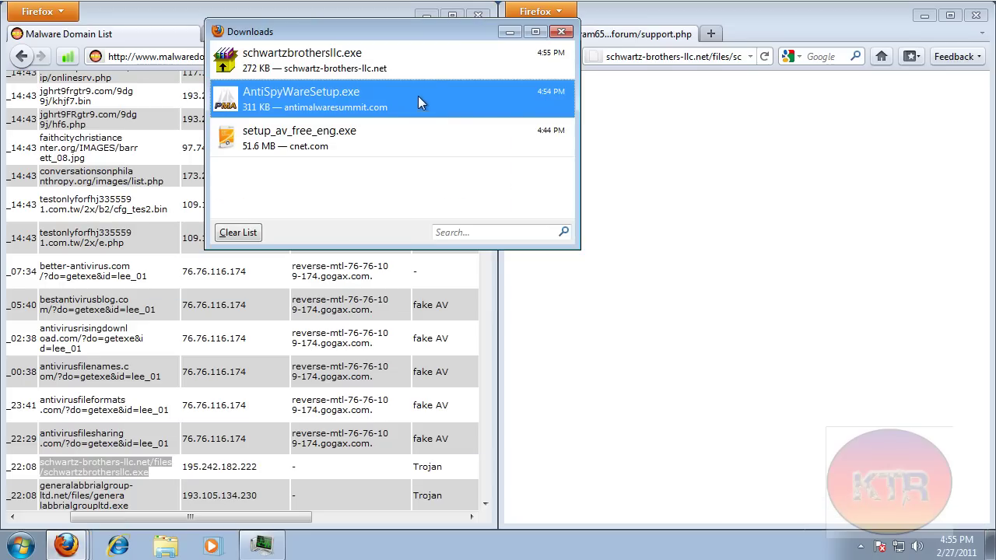
double_click(432, 59)
left_click(542, 285)
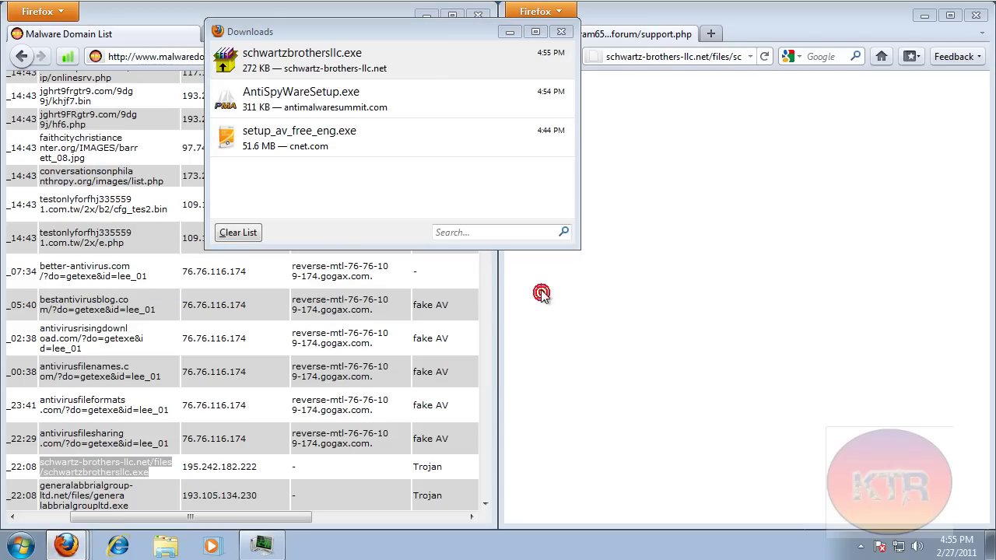
left_click(545, 288)
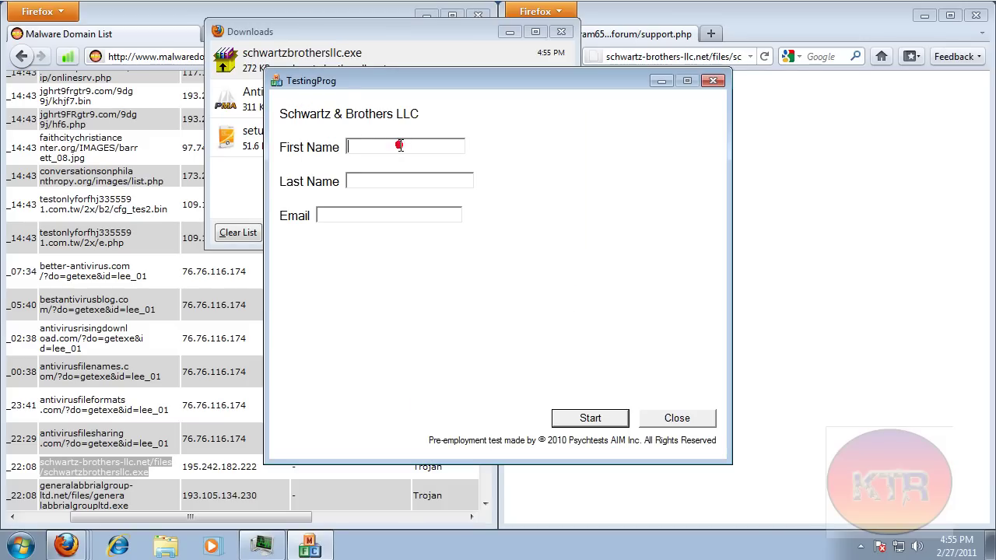
left_click(672, 418)
left_click(560, 31)
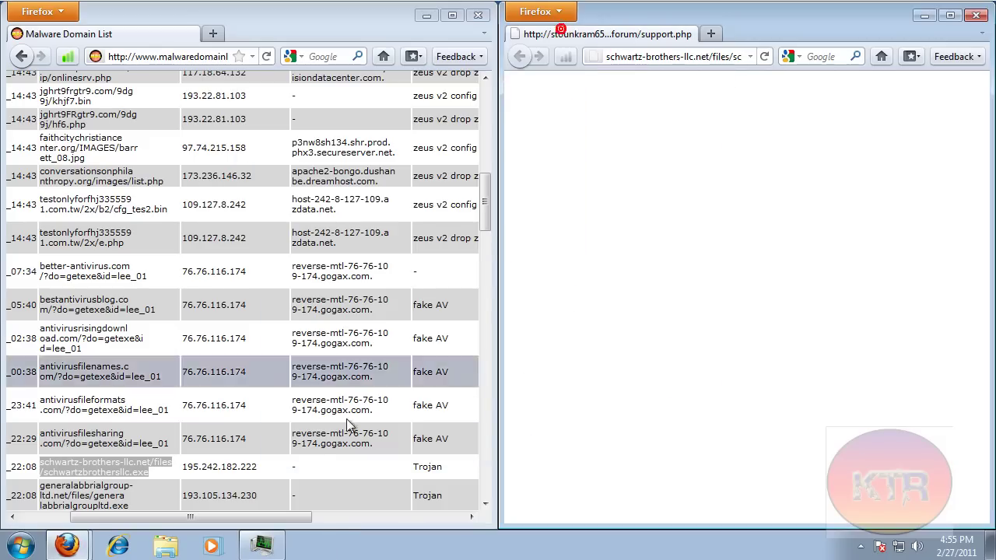
scroll(336, 424, "down", 6)
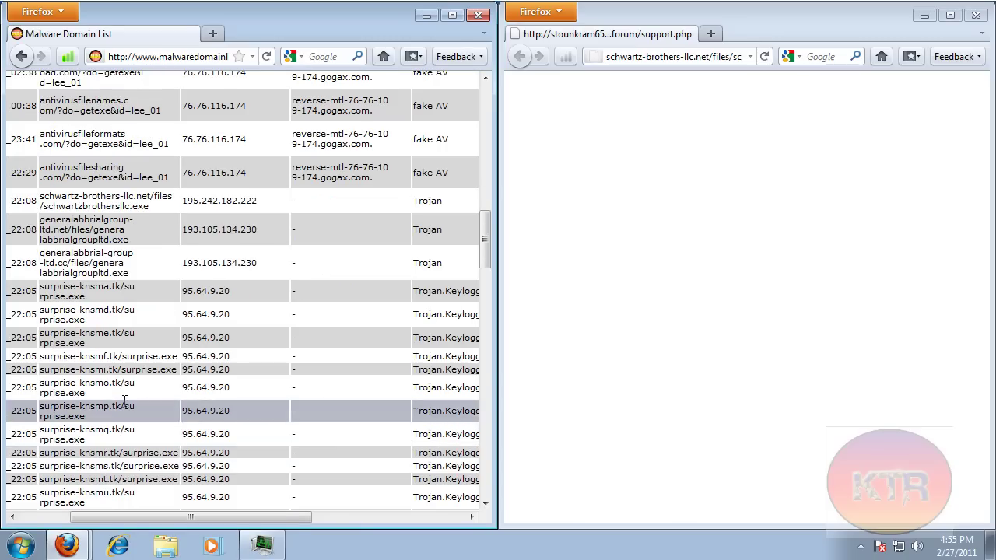
left_click_drag(144, 517, 171, 517)
scroll(131, 527, "down", 8)
scroll(167, 471, "down", 10)
scroll(168, 471, "down", 6)
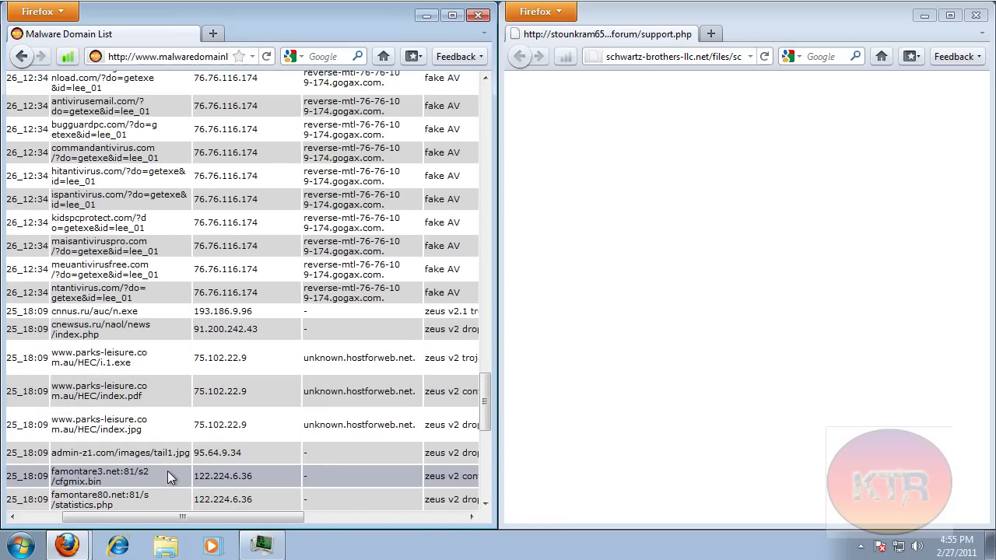
left_click_drag(154, 366, 49, 352)
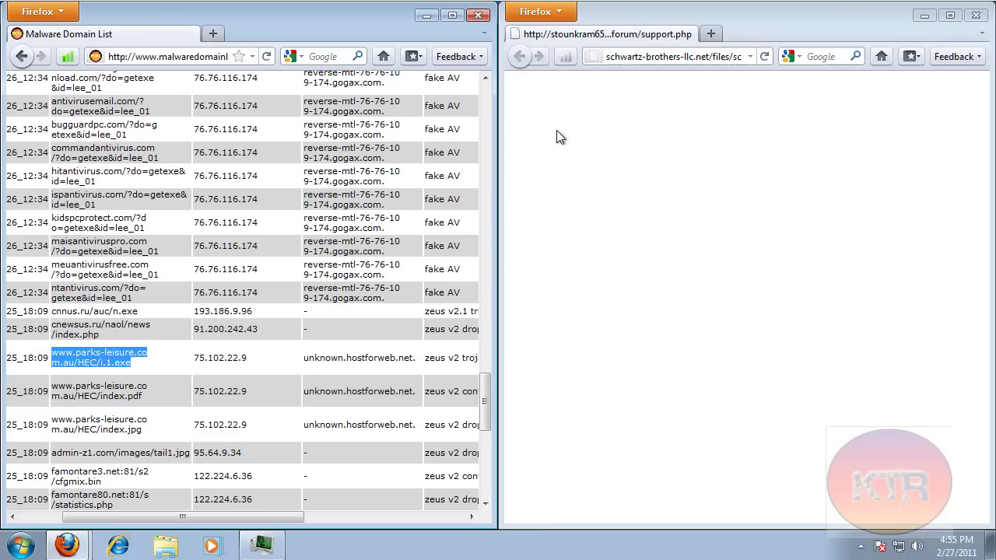
left_click(611, 56)
key("ctrl+v")
key("Return")
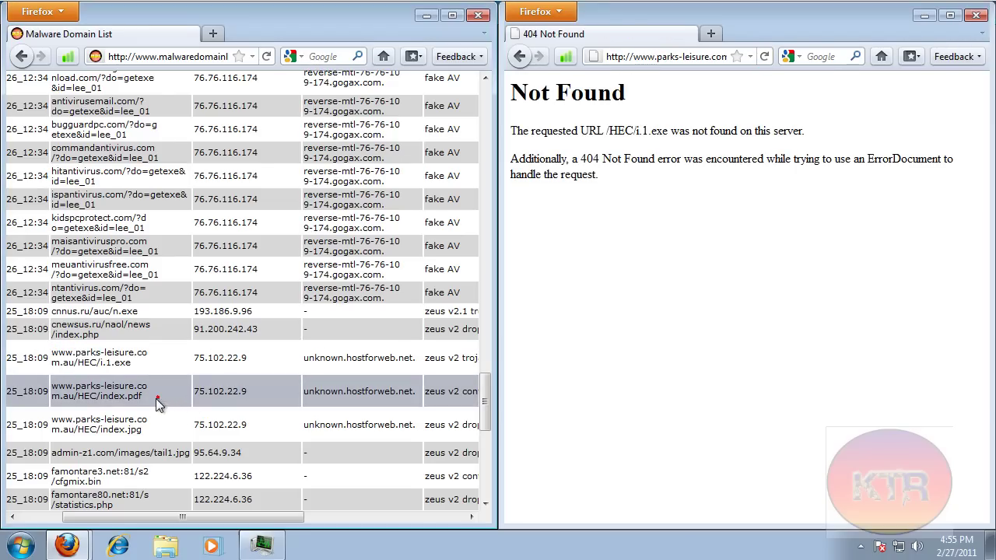
left_click_drag(156, 400, 62, 387)
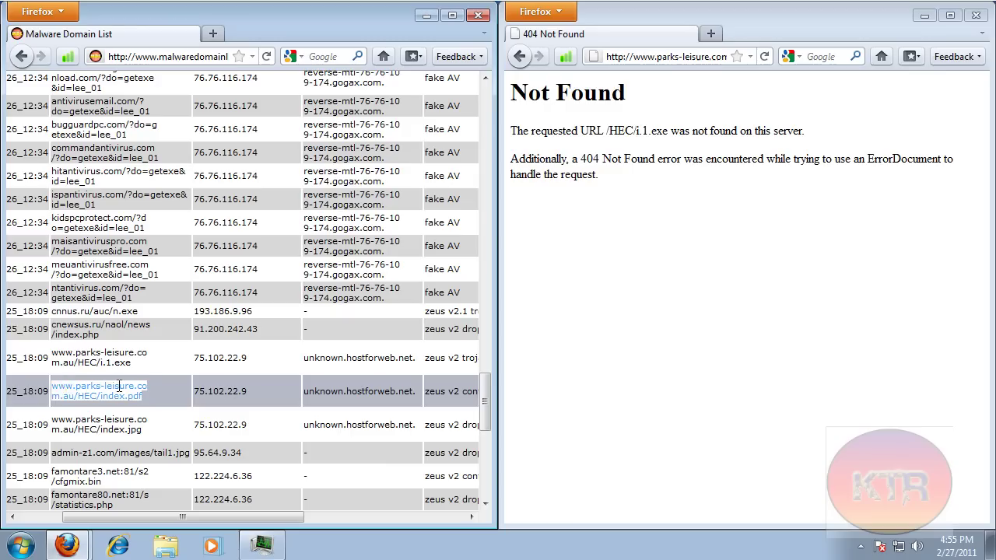
key("ctrl+c")
left_click(661, 56)
key("ctrl+v")
key("Return")
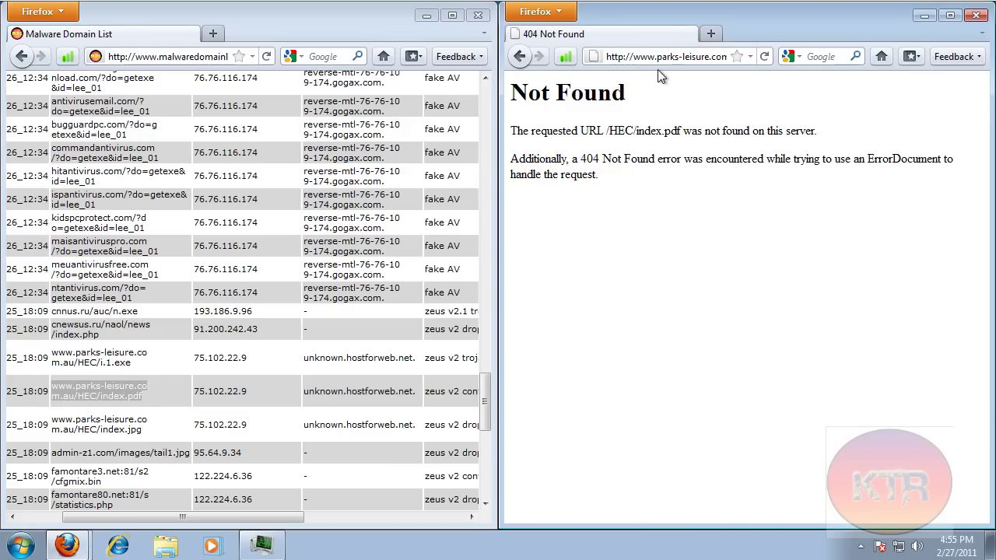
- Find the listed SpyEye trojan URL ipchecker006.com/us/bin/1305.exe further down the malware list and load it in the second browser window
left_click(289, 289)
scroll(289, 289, "down", 6)
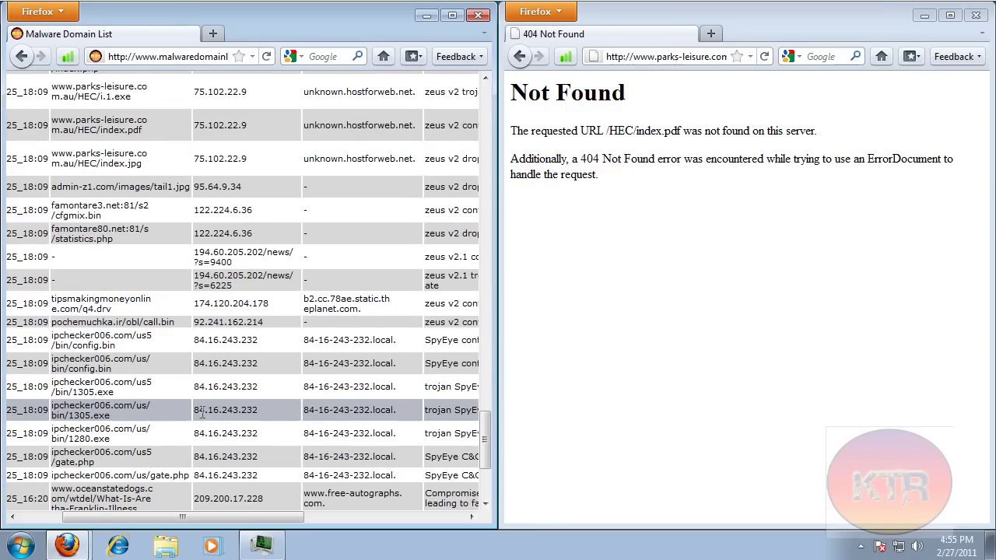
left_click_drag(148, 411, 51, 414)
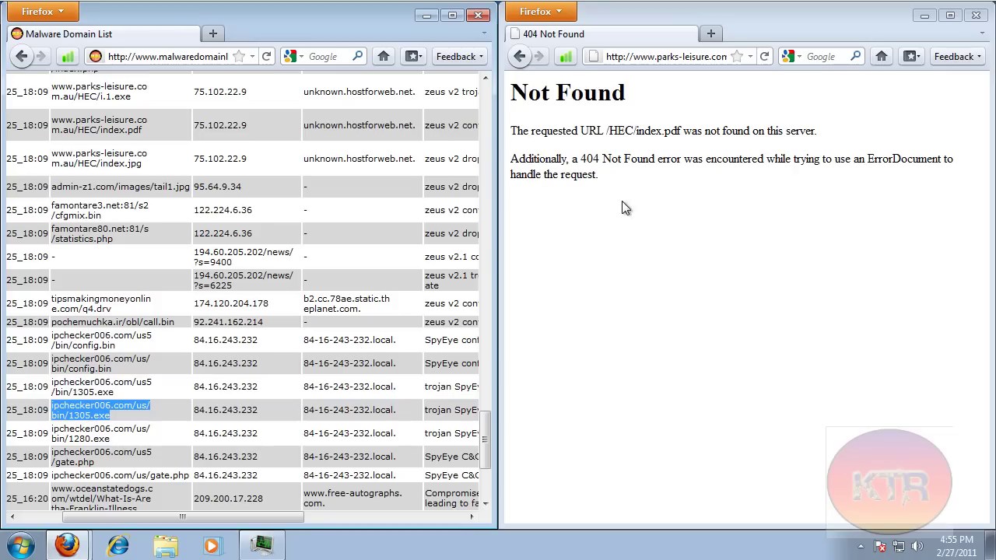
left_click(719, 56)
key("ctrl+v")
key("Return")
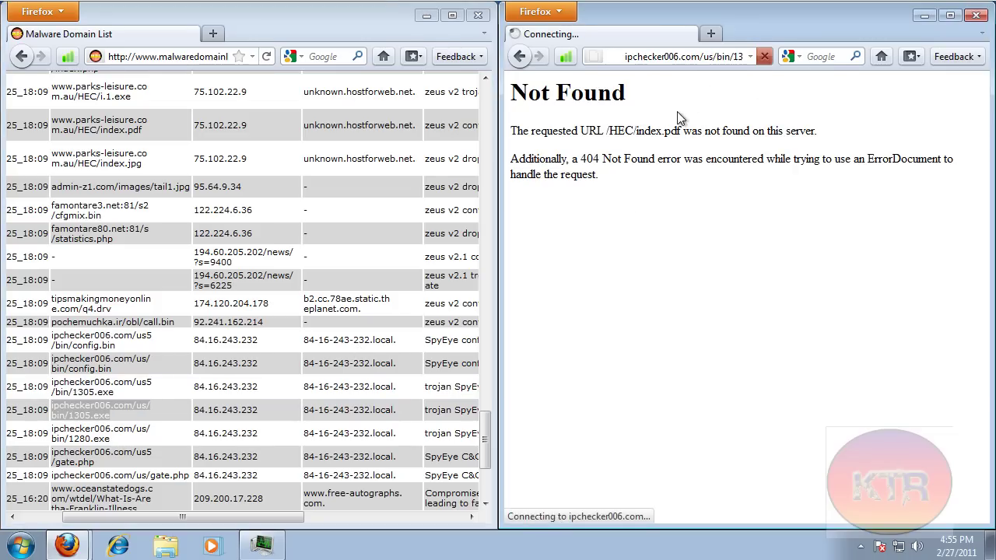
- Open page 1 of the malware list and find the Trojan .exe entries dated 02/25 07:43
scroll(373, 319, "down", 5)
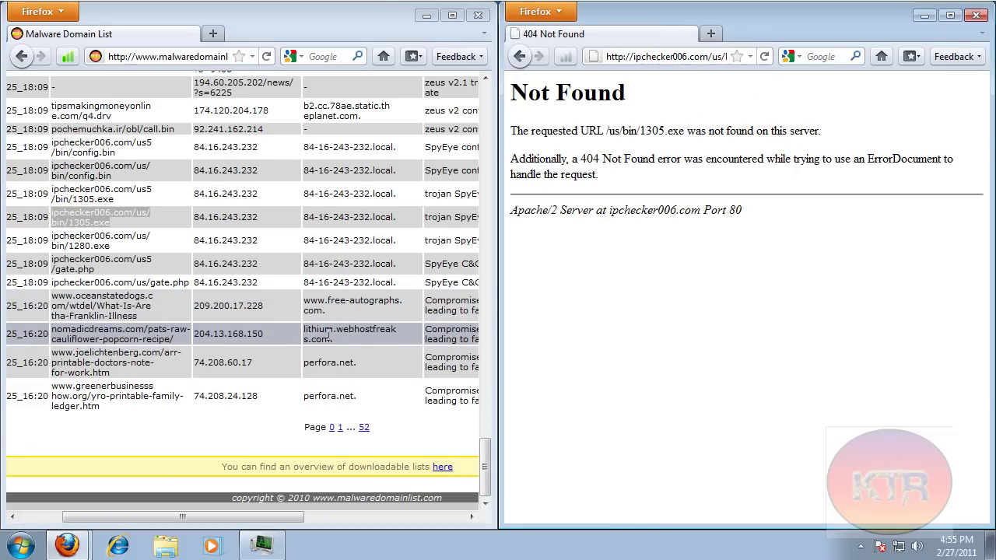
left_click(342, 429)
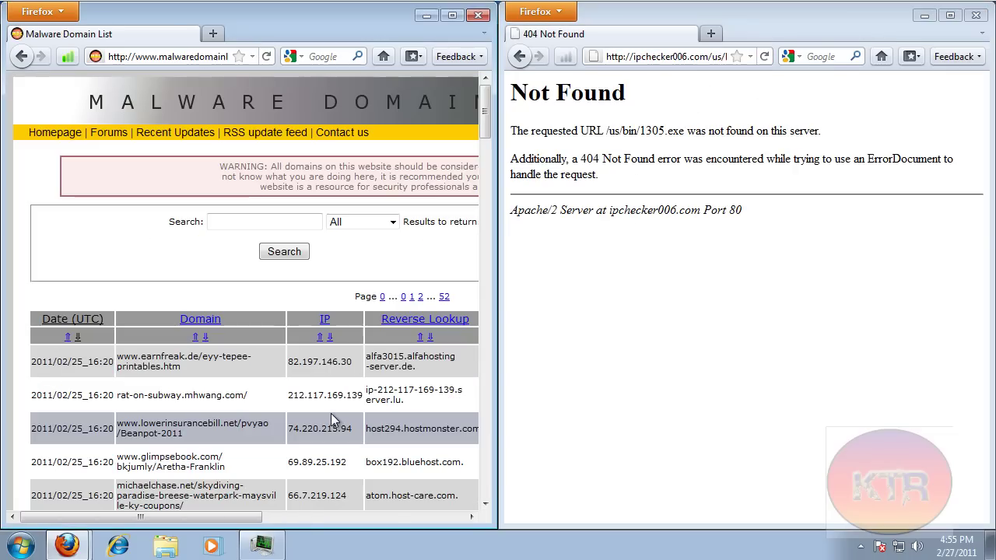
scroll(329, 413, "down", 2)
scroll(329, 413, "down", 2)
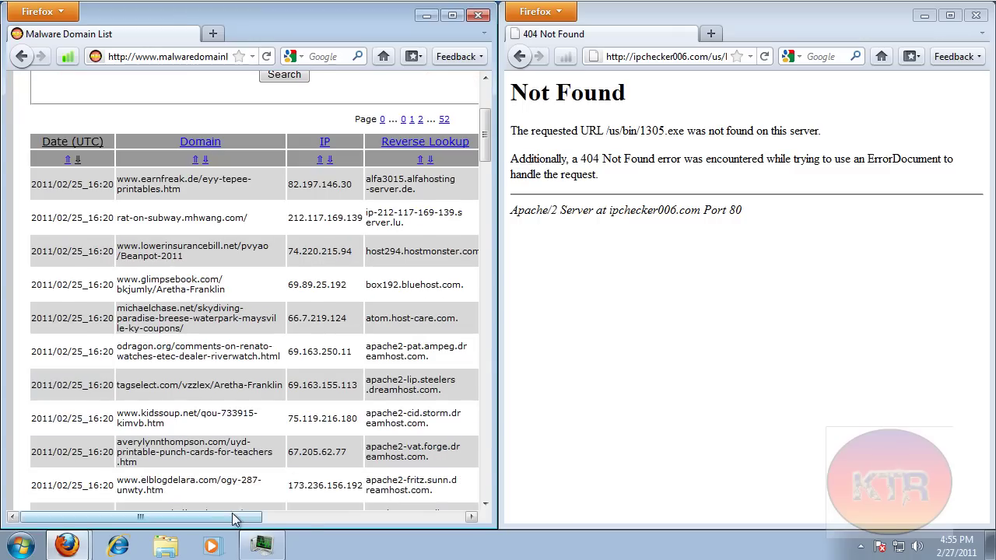
left_click_drag(234, 516, 279, 516)
scroll(278, 467, "down", 8)
scroll(280, 415, "down", 20)
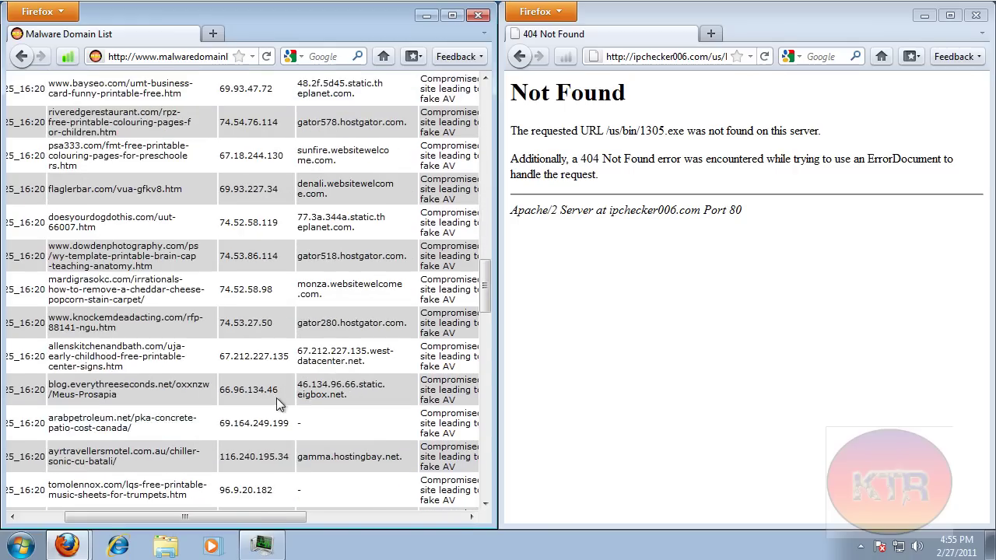
scroll(275, 397, "up", 3)
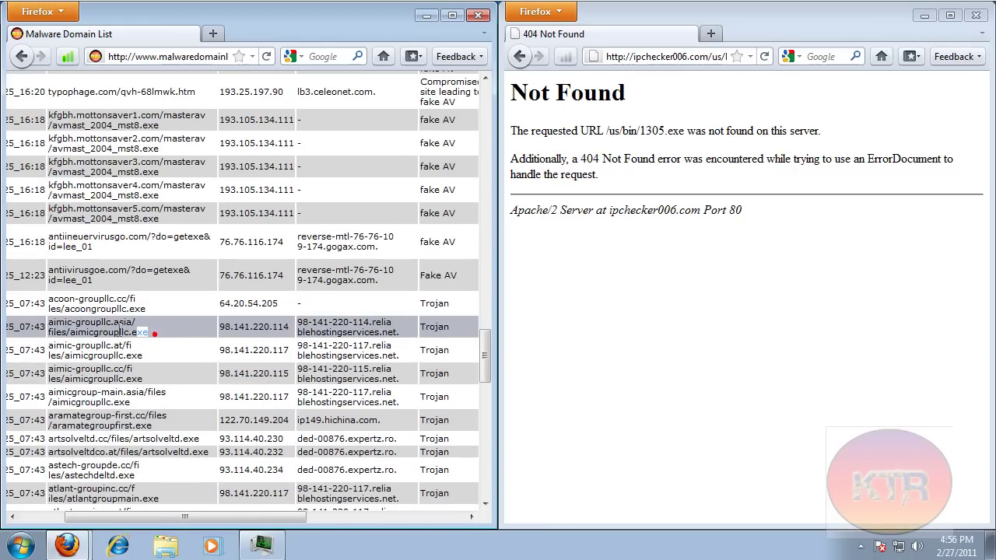
- Load the listed Trojan URL aimic-groupllc.asia/files/aimicgroupllc.exe in the second browser window and close the avast! alert
left_click_drag(149, 333, 50, 321)
left_click(646, 56)
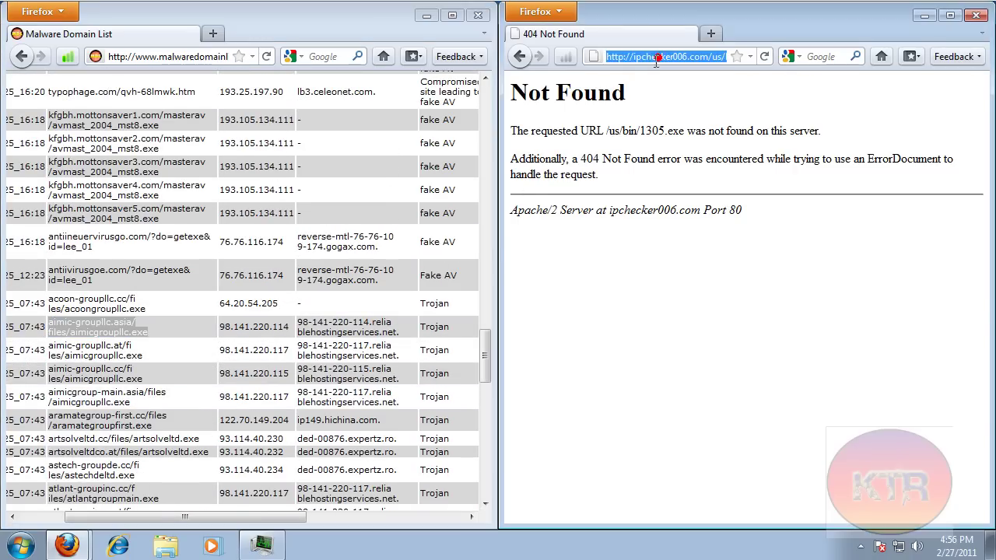
key("ctrl+v")
key("Return")
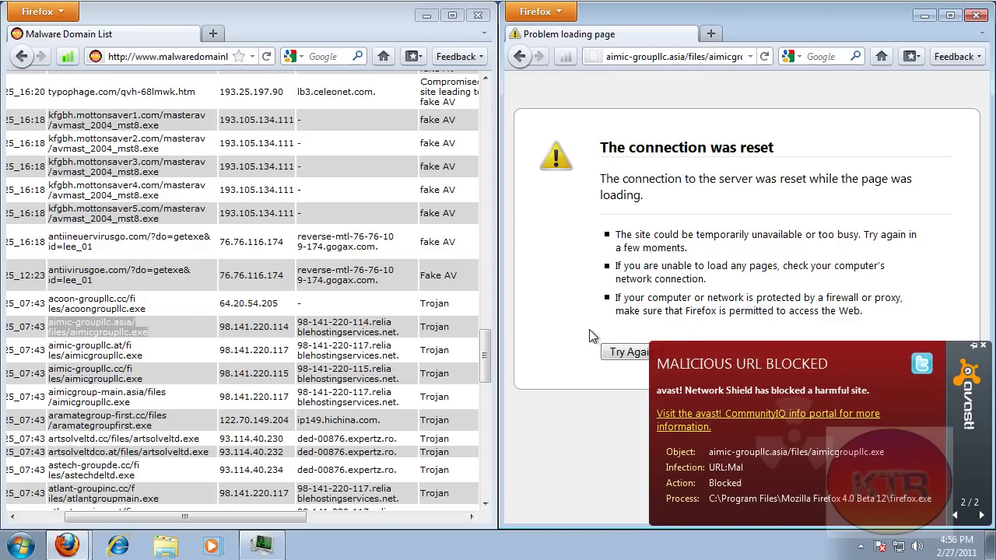
left_click(983, 344)
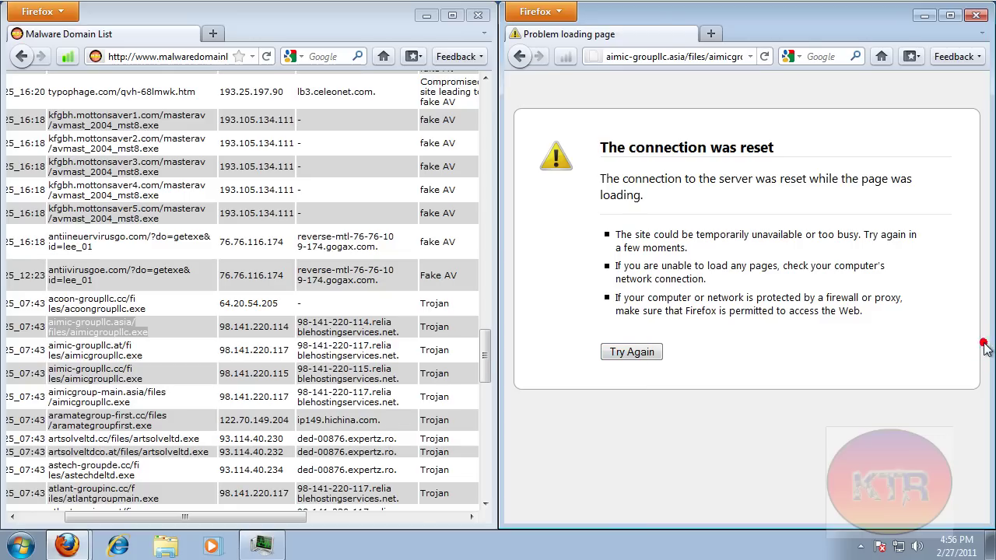
- Open page 2 of the malware list and find the Fake AV entry below the Trojan rows
scroll(365, 342, "down", 20)
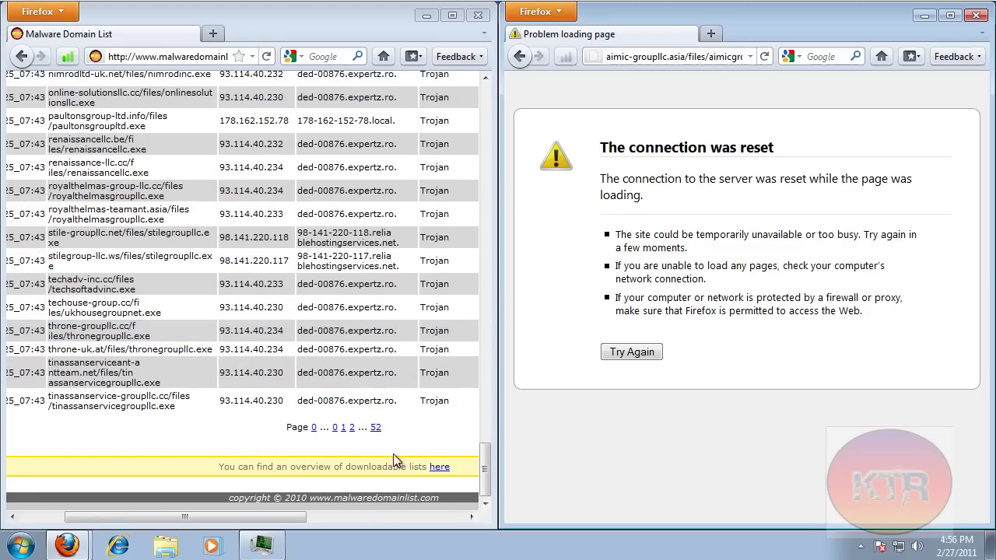
left_click(352, 428)
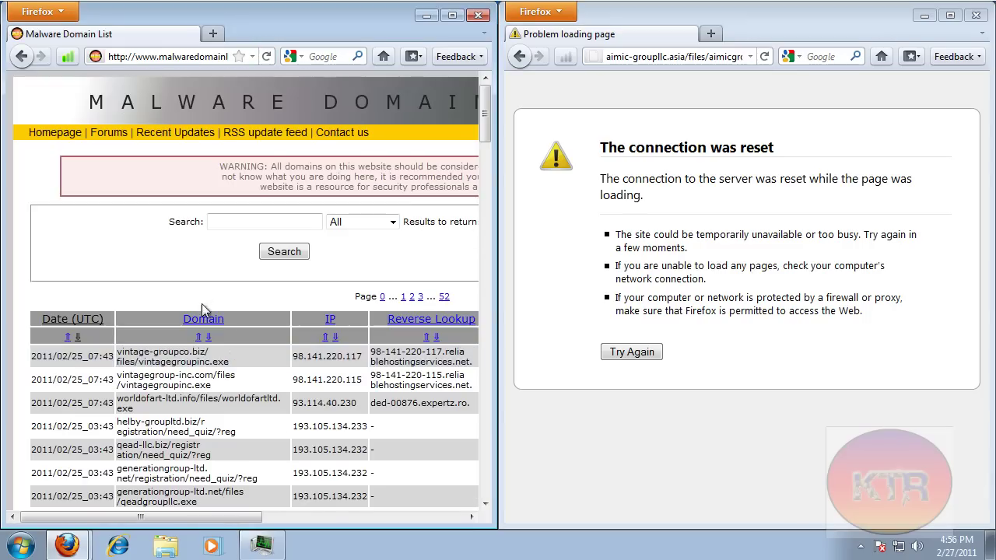
scroll(204, 288, "down", 4)
scroll(202, 389, "down", 8)
left_click_drag(196, 517, 254, 517)
- Load the Fake AV URL childrenpcprotect.com/?do=getexe&id=lee_01 in the second browser window and ignore the attack page warning
triple_click(112, 366)
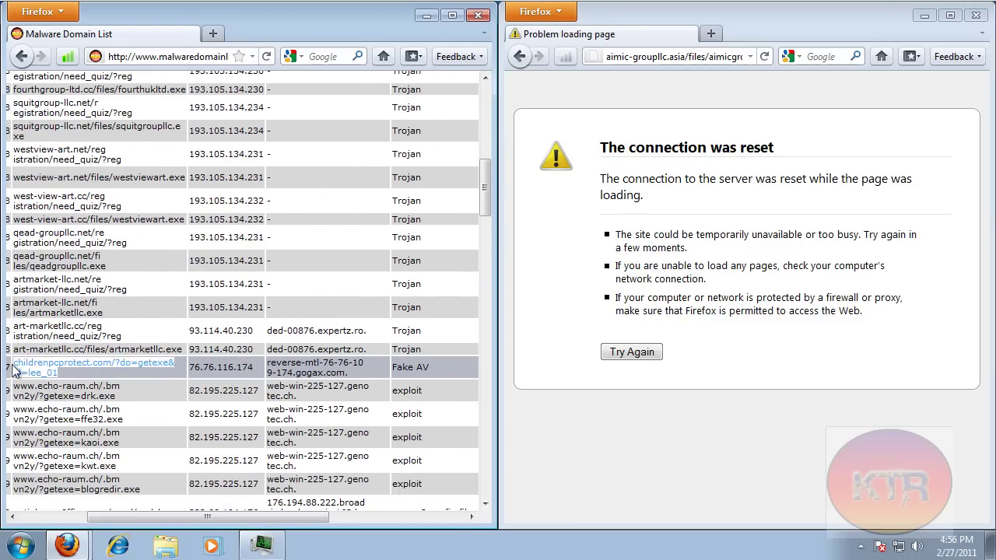
key("ctrl+c")
left_click(638, 60)
key("ctrl+v")
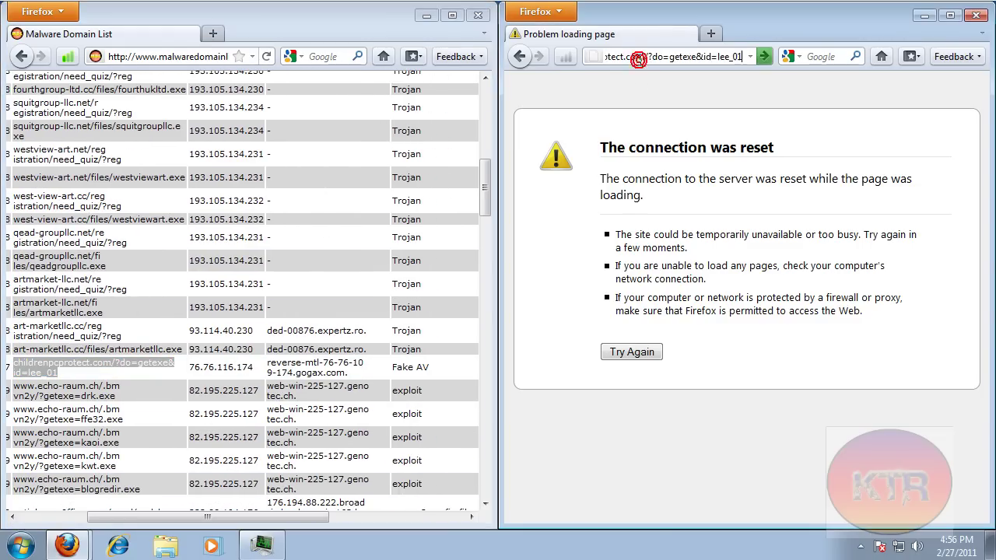
key("Return")
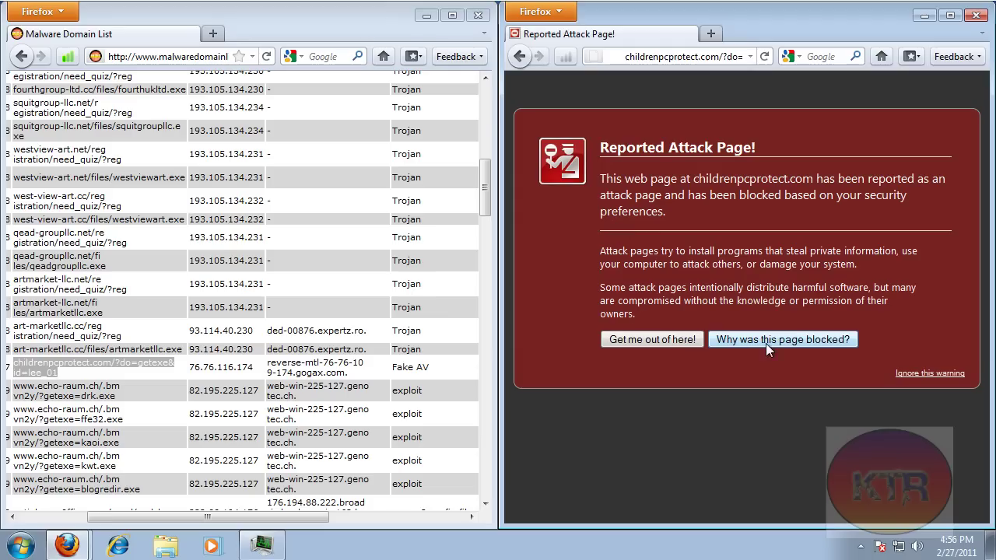
left_click(919, 375)
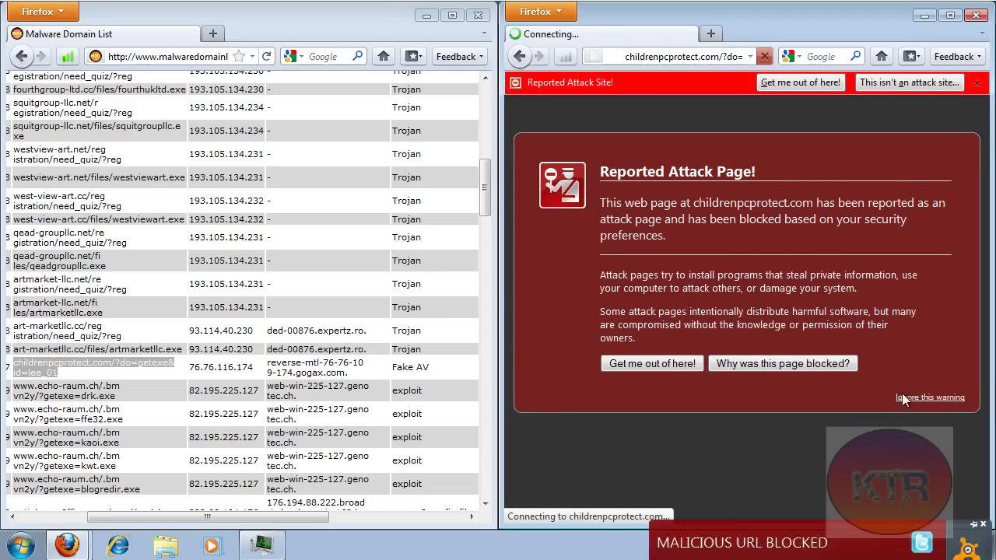
left_click(324, 375)
scroll(324, 375, "down", 4)
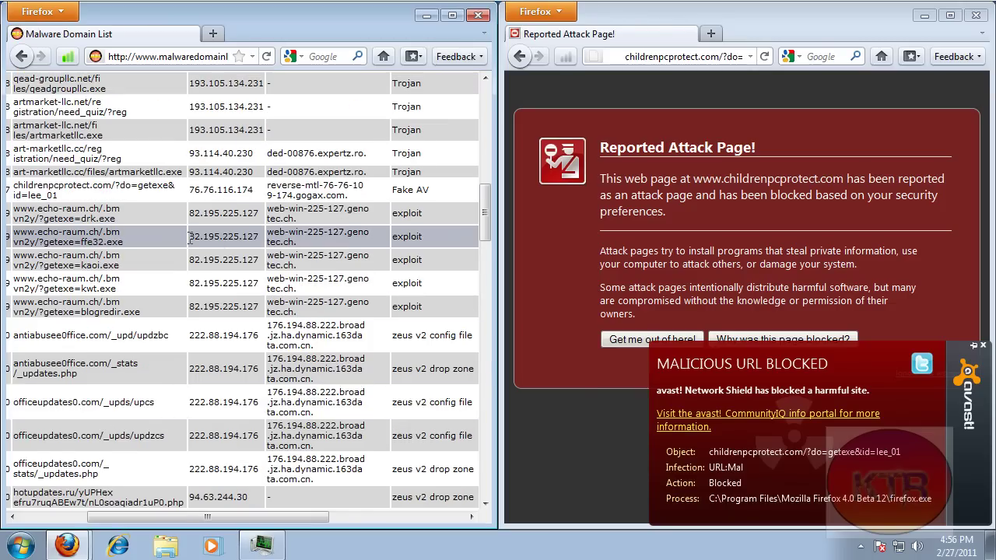
left_click_drag(124, 265, 91, 261)
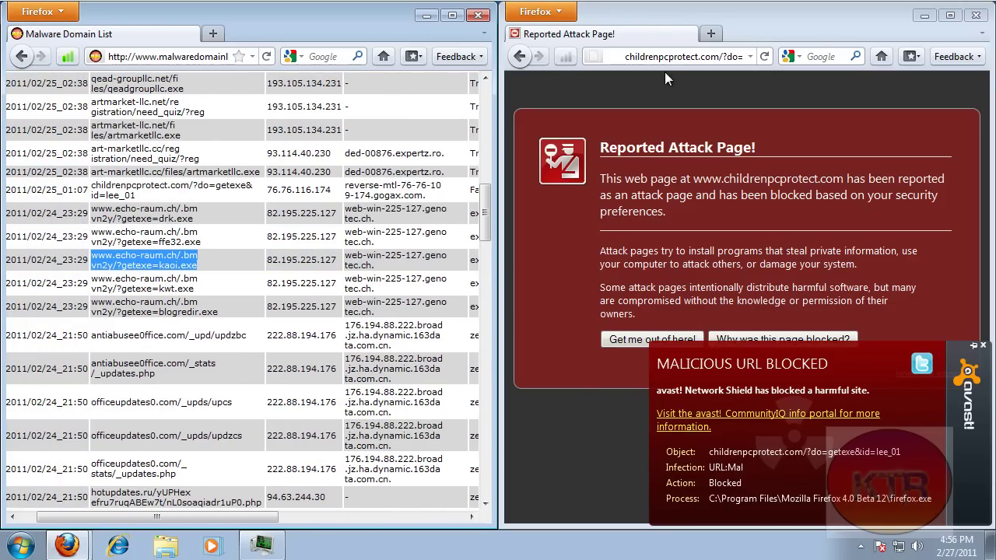
left_click_drag(665, 78, 665, 78)
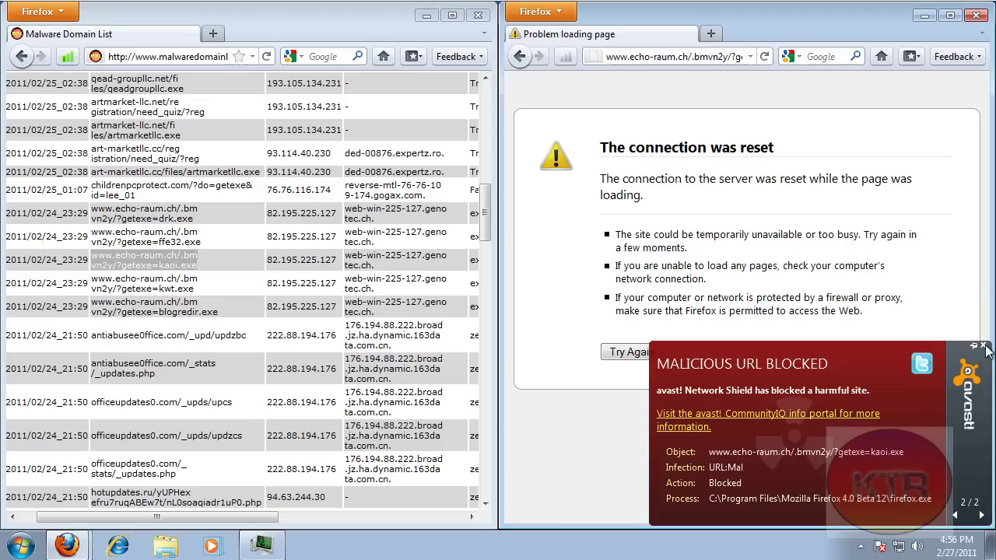
left_click(984, 346)
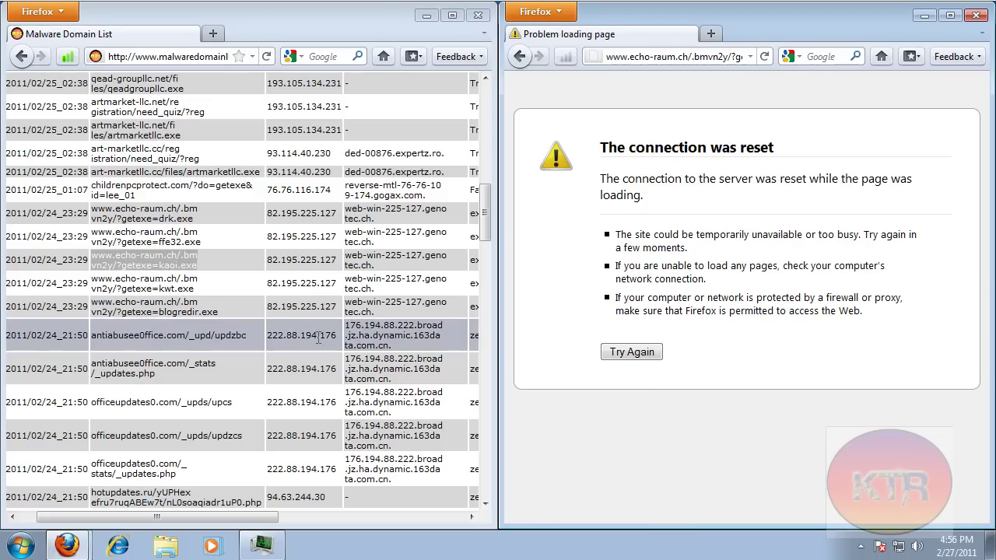
left_click(268, 342)
left_click_drag(645, 147, 774, 148)
left_click(349, 296)
- Find the fake AV domain update80.celpon.co.cc, load it in the second browser window and ignore the attack page warning
scroll(349, 297, "down", 15)
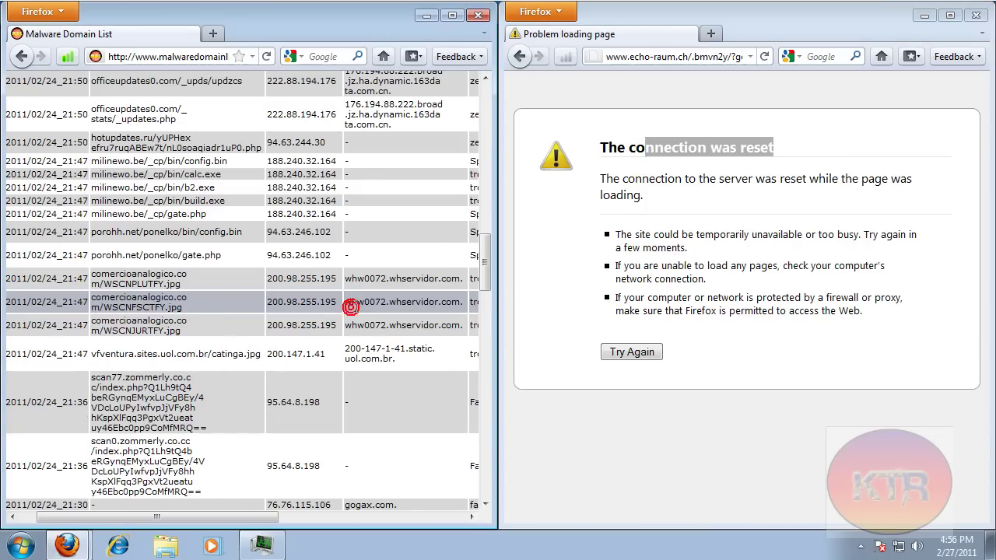
left_click_drag(202, 517, 232, 517)
left_click_drag(121, 404, 48, 404)
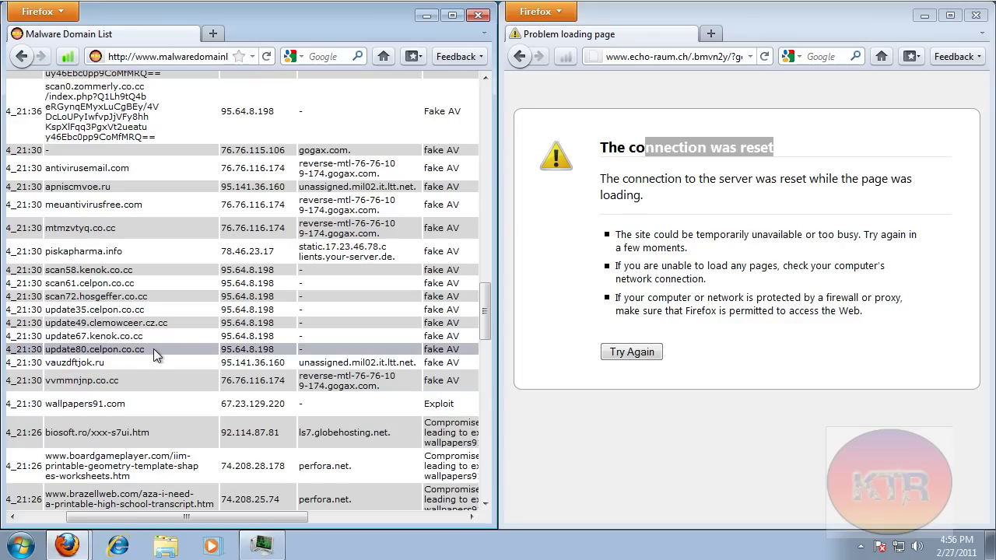
left_click_drag(147, 349, 45, 352)
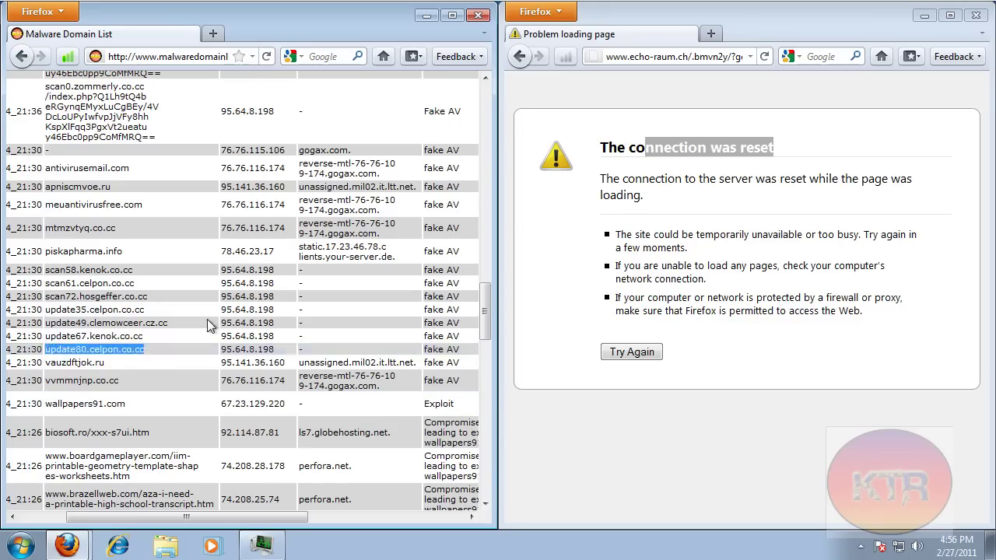
left_click(663, 59)
key("ctrl+v")
key("Return")
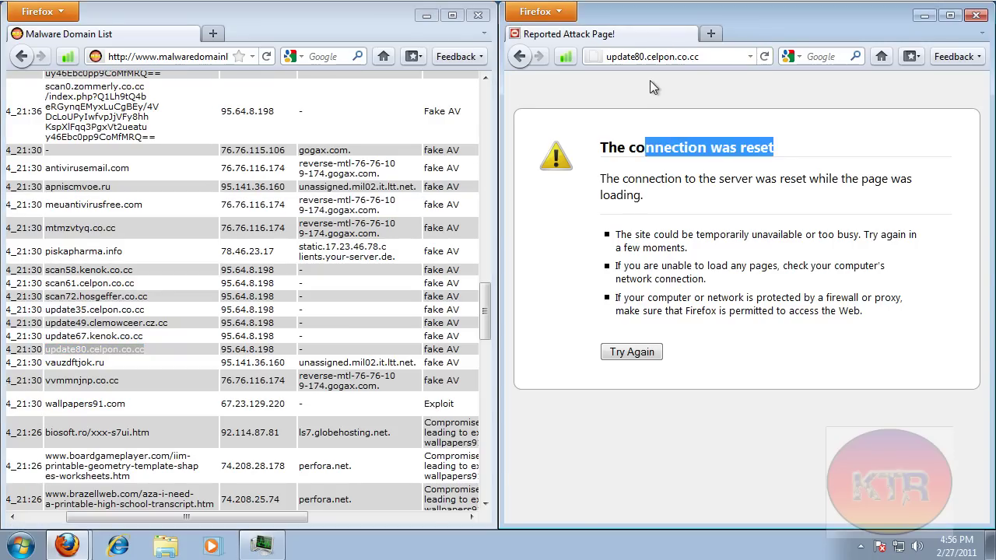
left_click(918, 376)
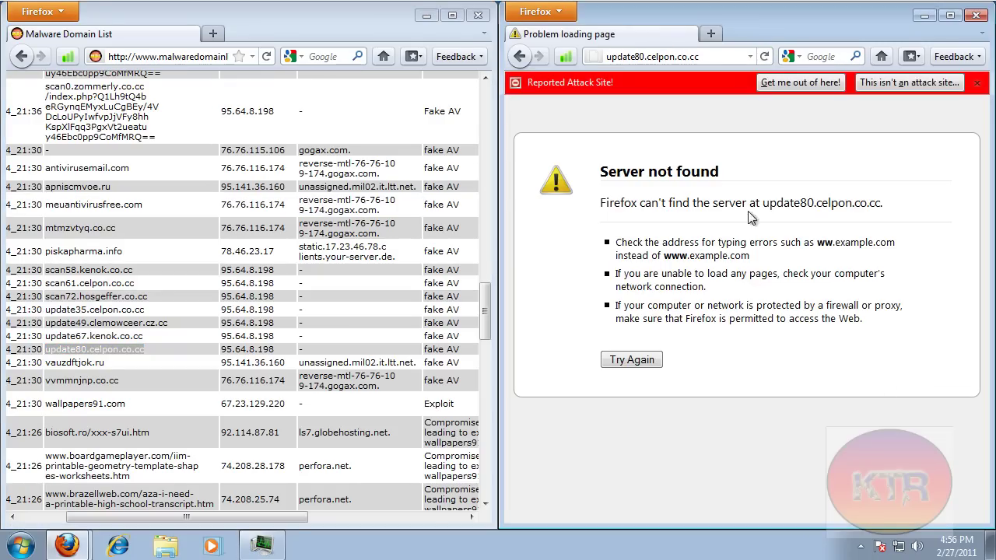
- Open the malware database at malc0de.com/database in the browser window that holds the malware list
scroll(289, 308, "down", 10)
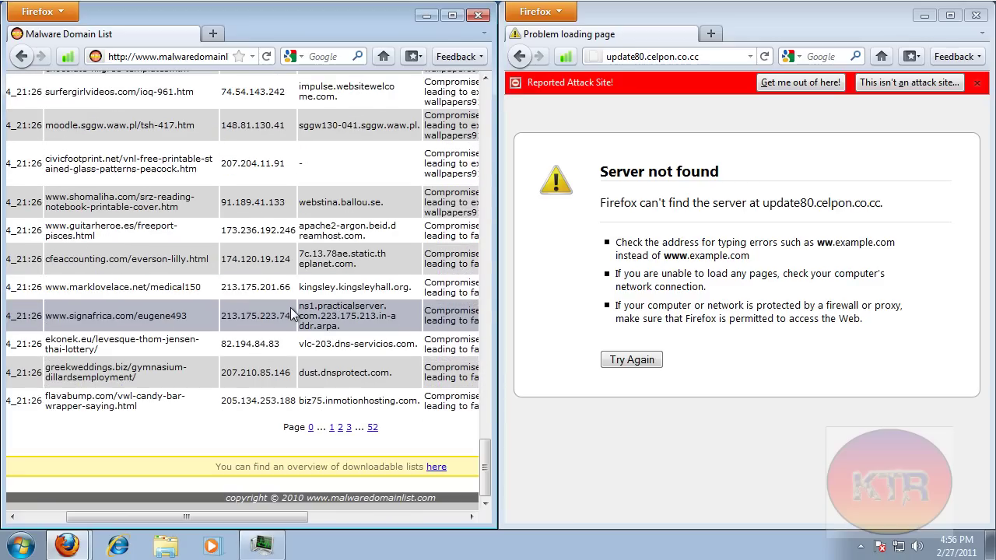
left_click(208, 57)
type("mal")
key("BackSpace")
key("BackSpace")
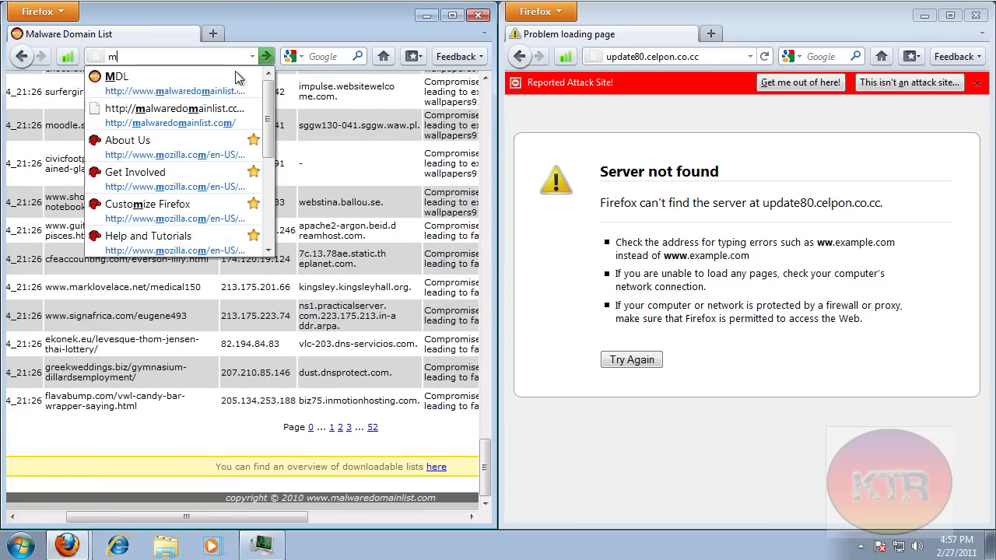
type("alc0de.com/da")
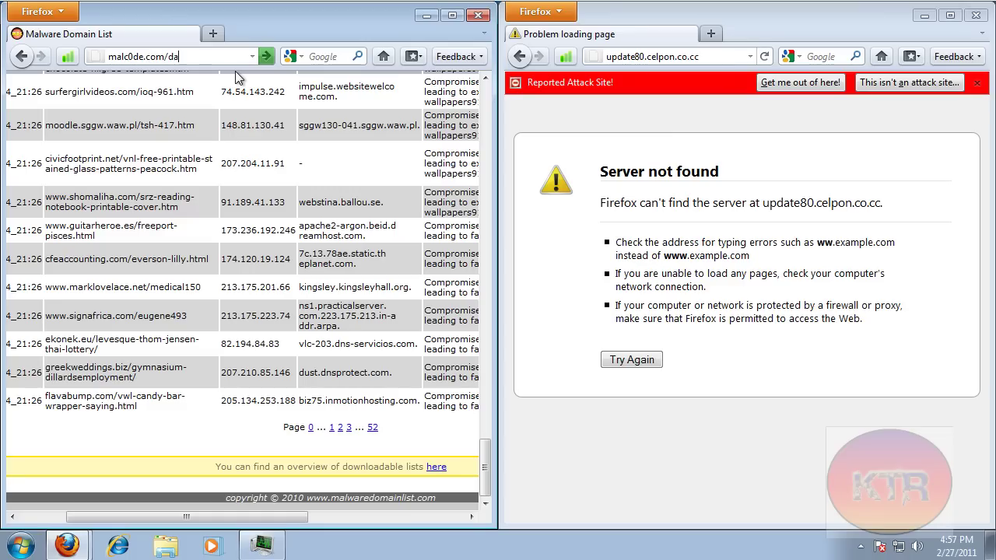
type("se")
key("Return")
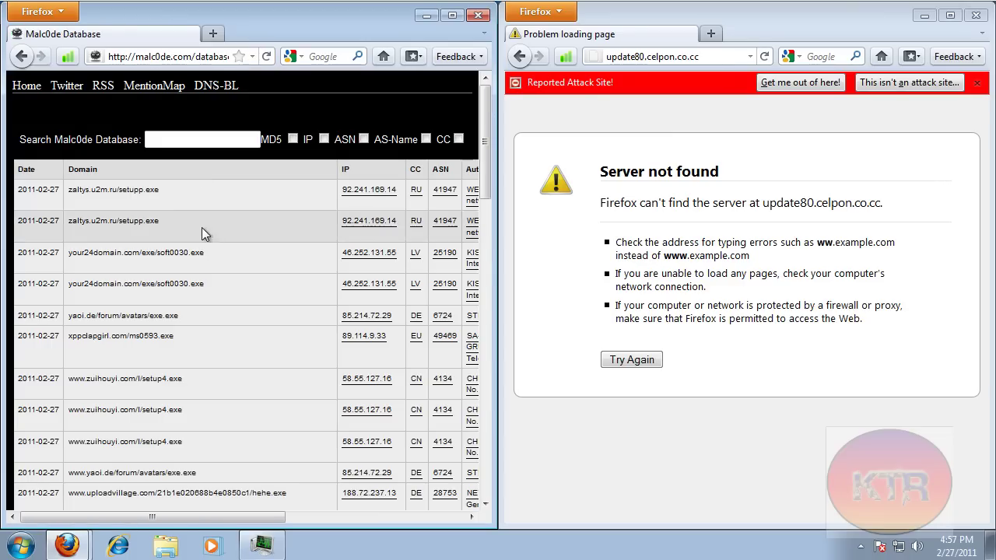
- Load the first listed Malc0de URL, zaltys.u2m.ru/setupp.exe, in the second browser window
left_click_drag(179, 196, 70, 198)
key("ctrl+c")
left_click(701, 56)
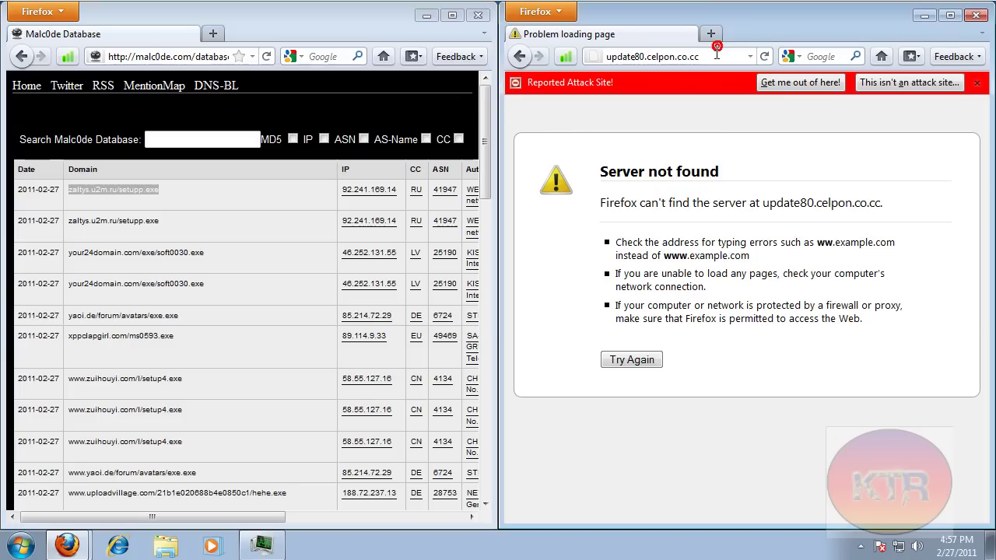
key("ctrl+v")
key("Return")
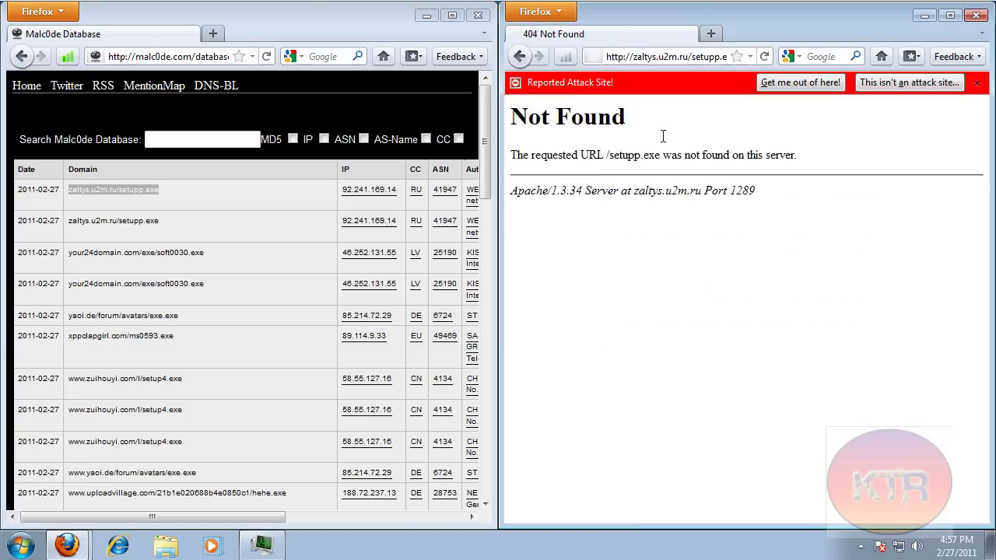
left_click(161, 220)
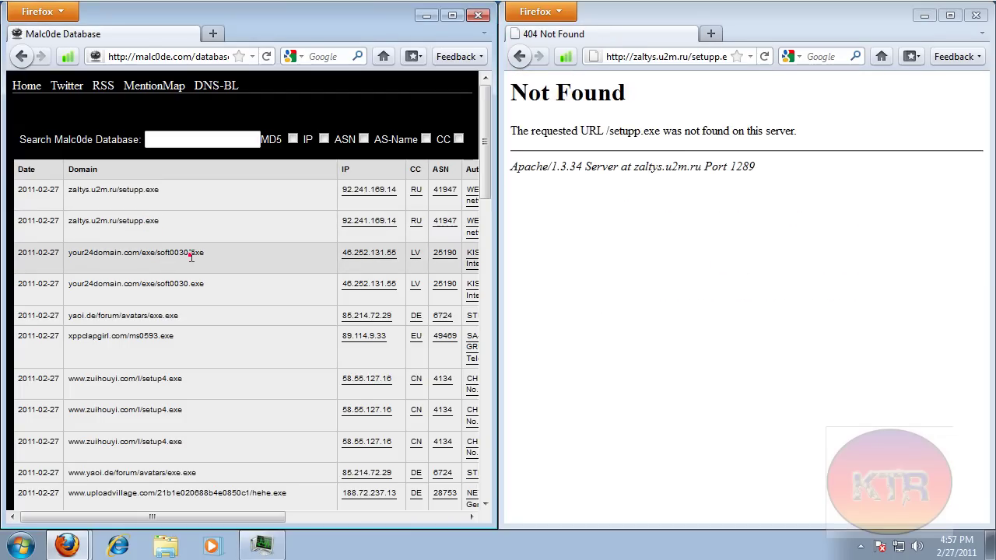
- Load the Malc0de entry your24domain.com/exe/soft0030.exe in the second browser window and save the offered file
left_click_drag(190, 256, 67, 255)
left_click(654, 52)
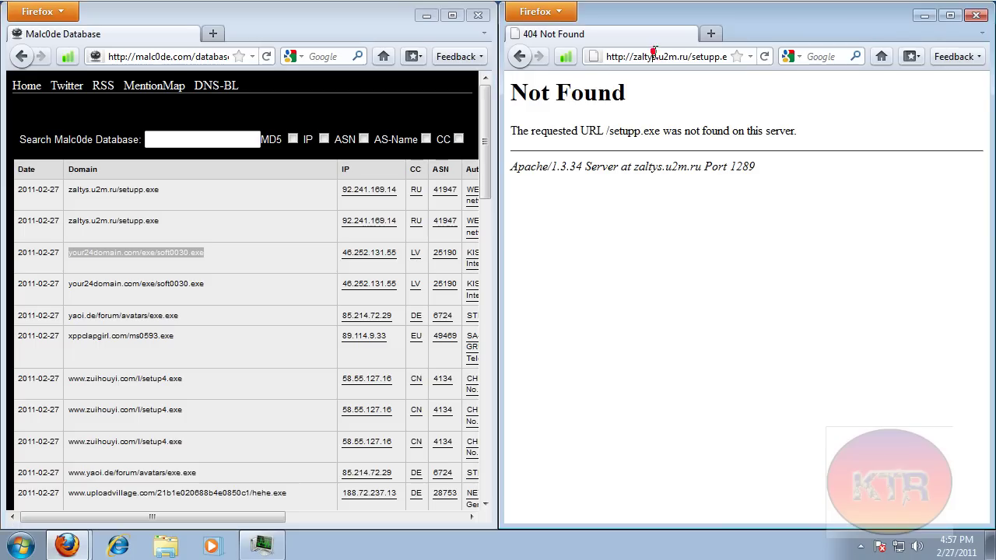
key("ctrl+v")
key("Return")
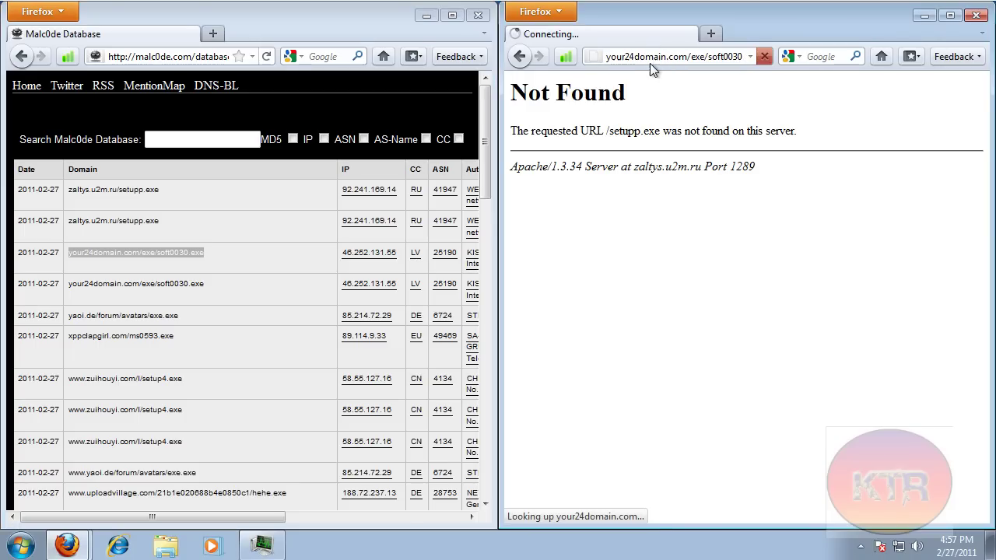
left_click(804, 315)
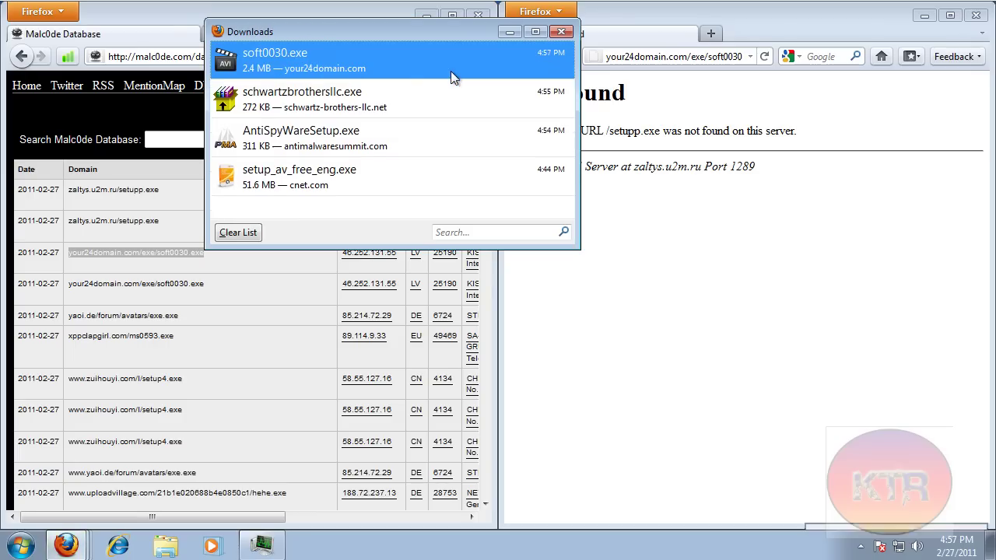
- Run the downloaded soft0030.exe in the avast! sandbox and close the downloads list
double_click(451, 61)
left_click(541, 284)
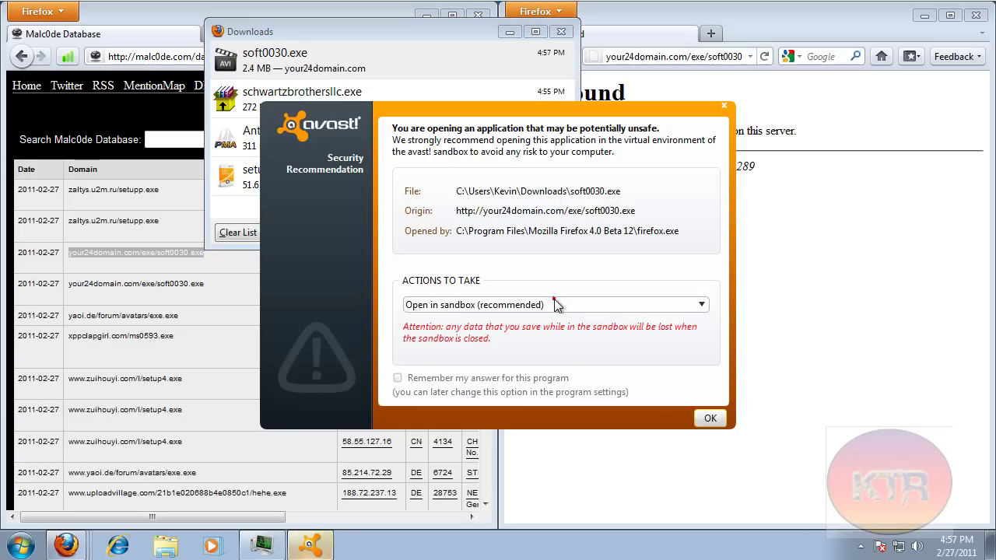
left_click(554, 300)
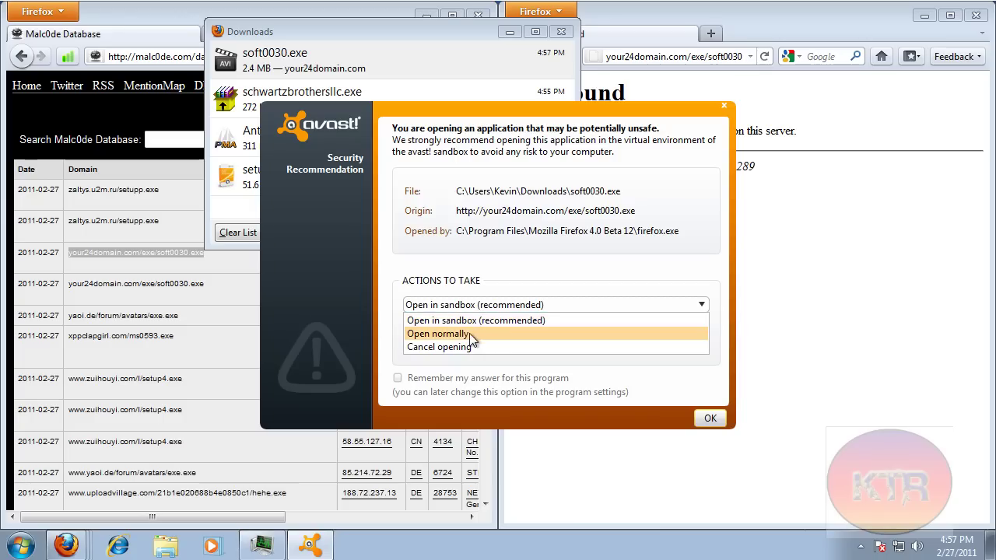
left_click(496, 308)
left_click(711, 418)
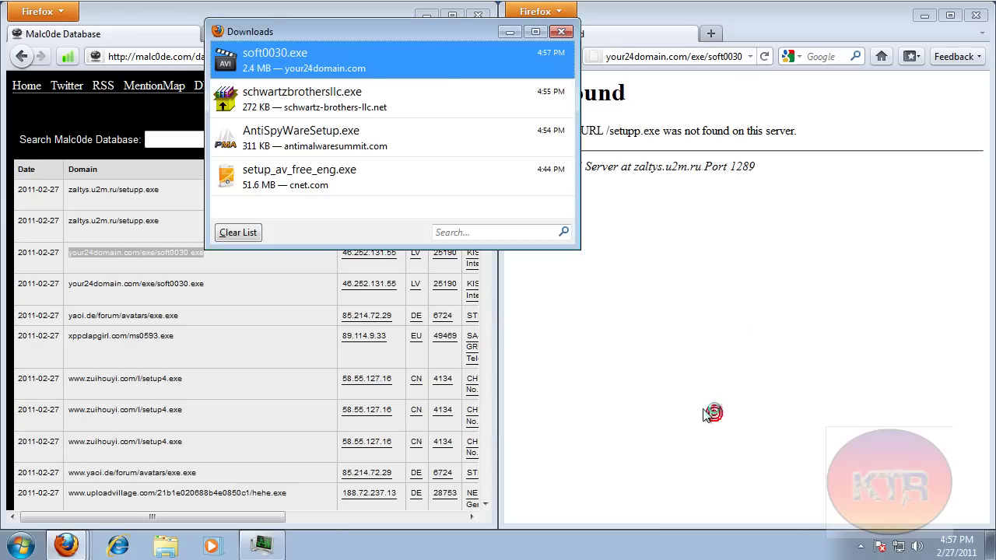
left_click(563, 34)
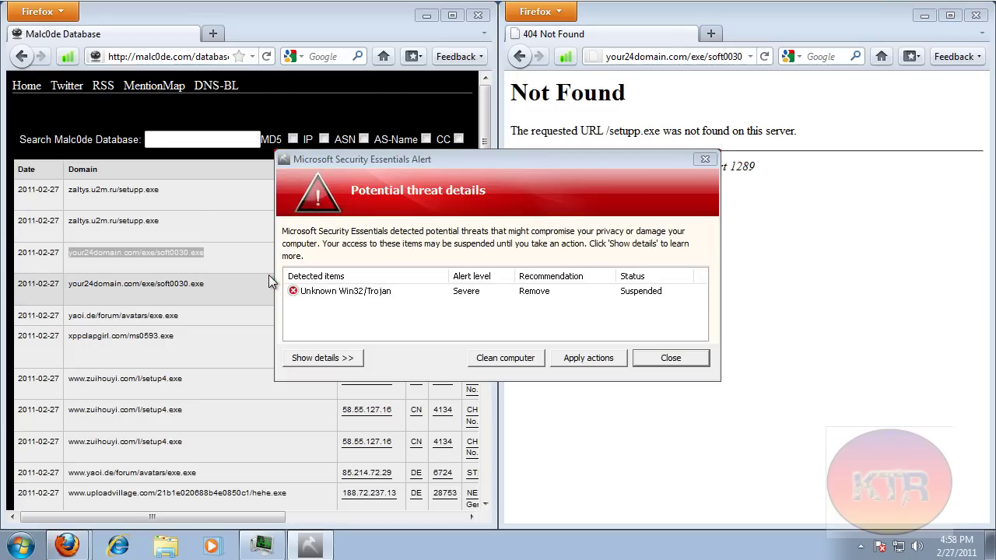
- Move the fake Microsoft Security Essentials alert down slightly and close it
left_click(663, 360)
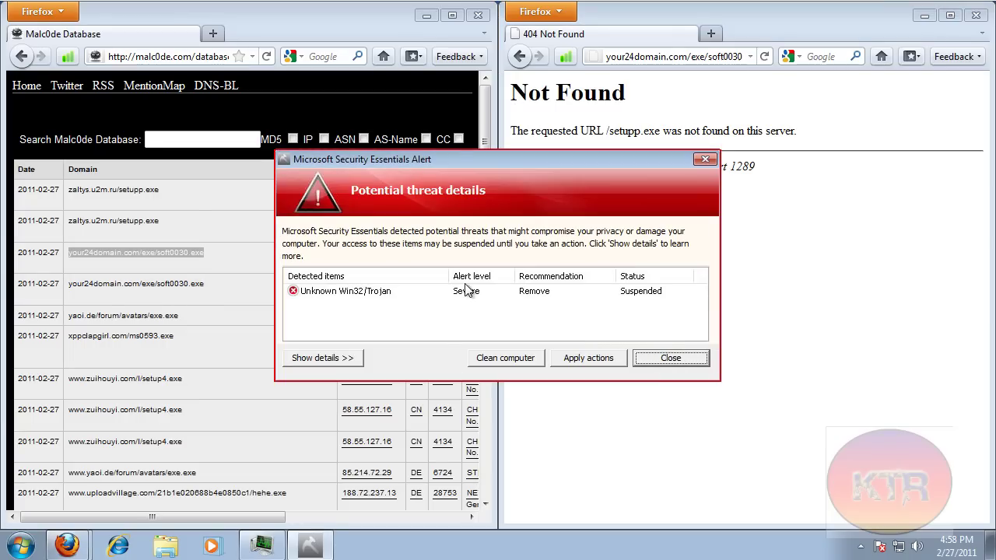
left_click_drag(470, 155, 468, 186)
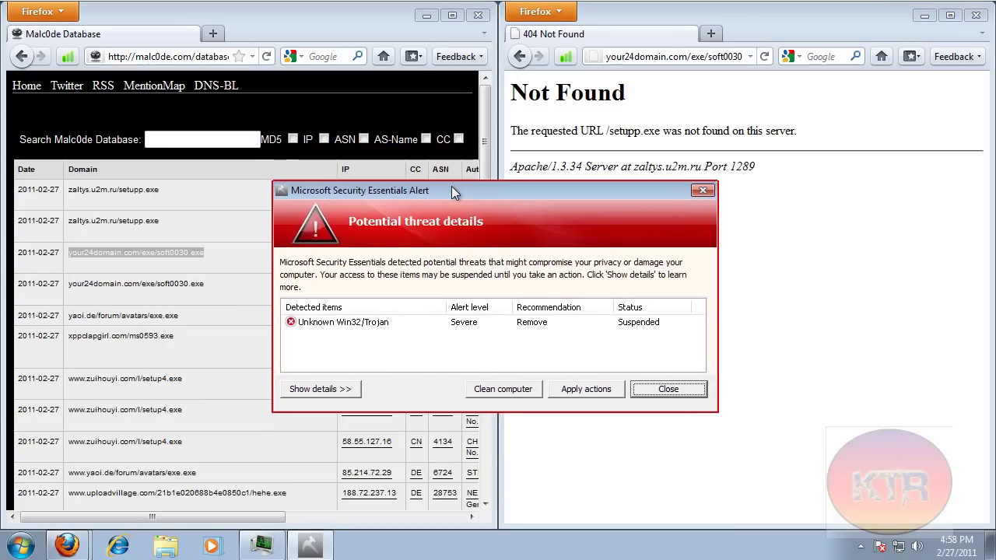
left_click(690, 393)
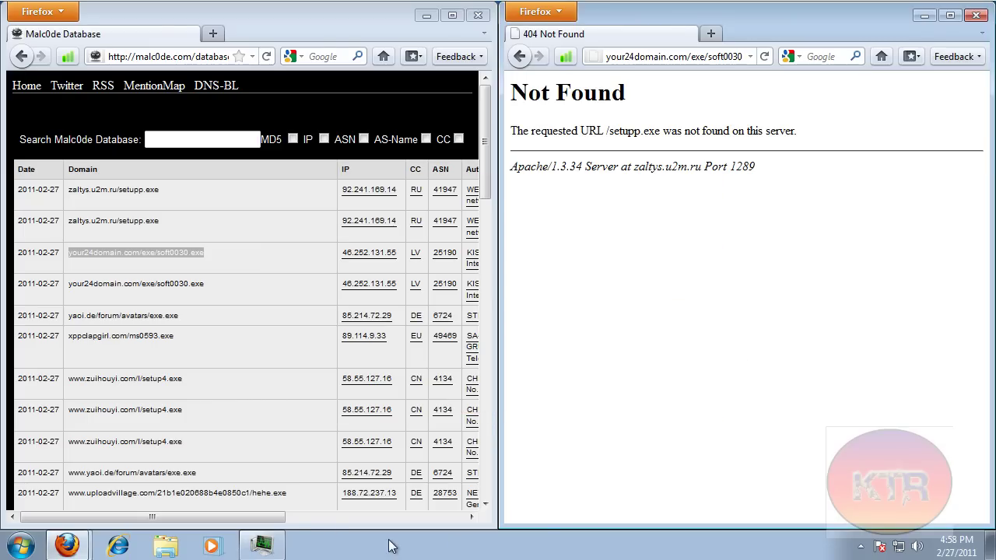
left_click(262, 545)
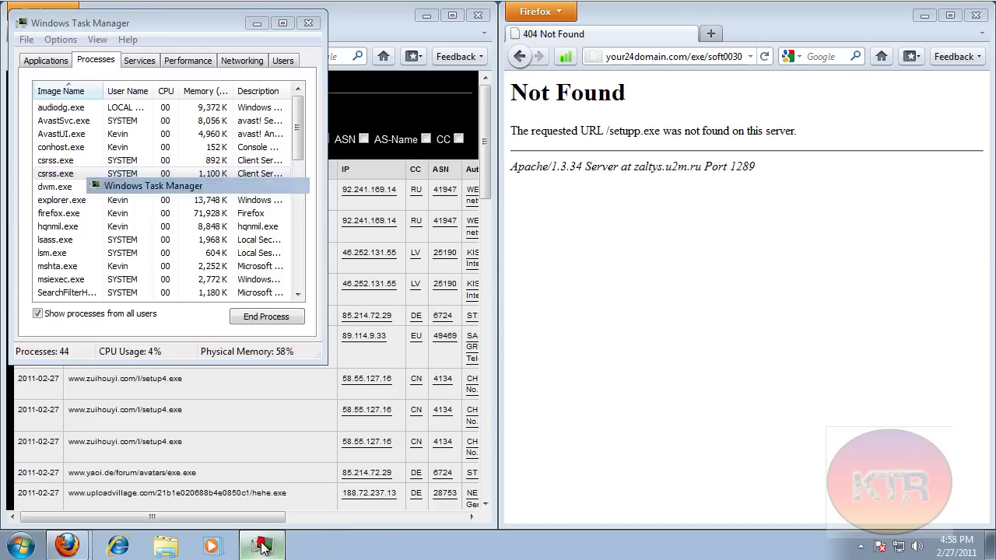
left_click(261, 545)
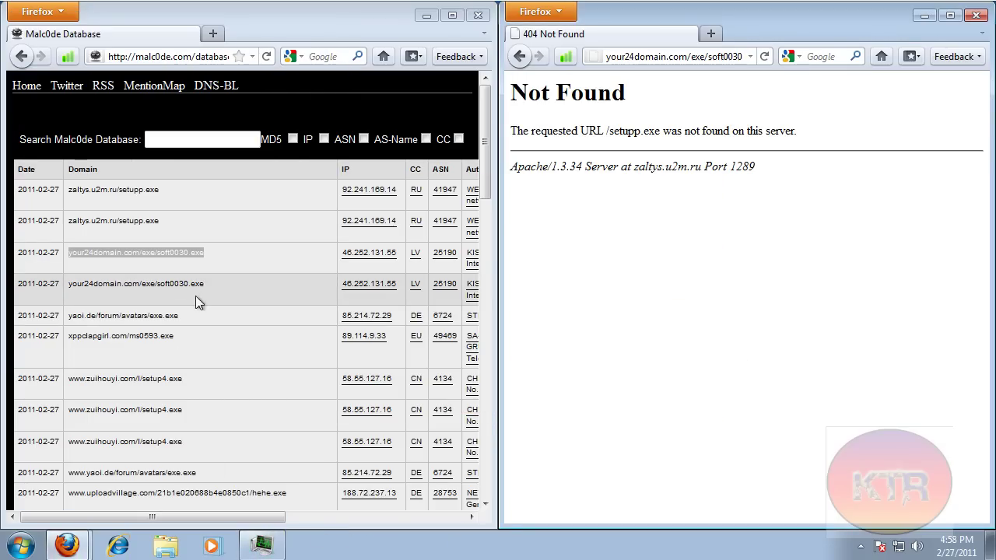
left_click_drag(179, 318, 59, 322)
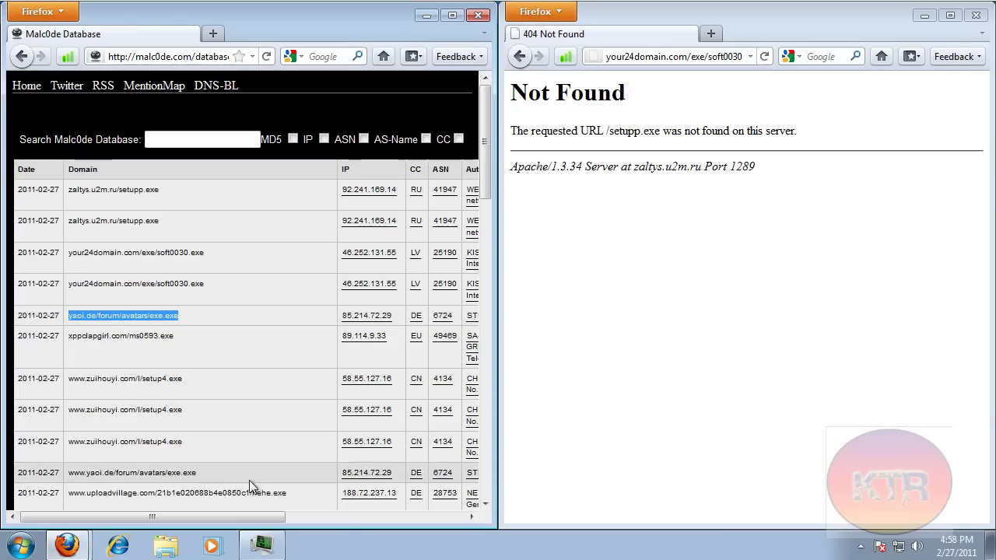
- Check the running processes in Task Manager, end the suspicious hqnmil.exe process and minimize Task Manager
left_click(273, 541)
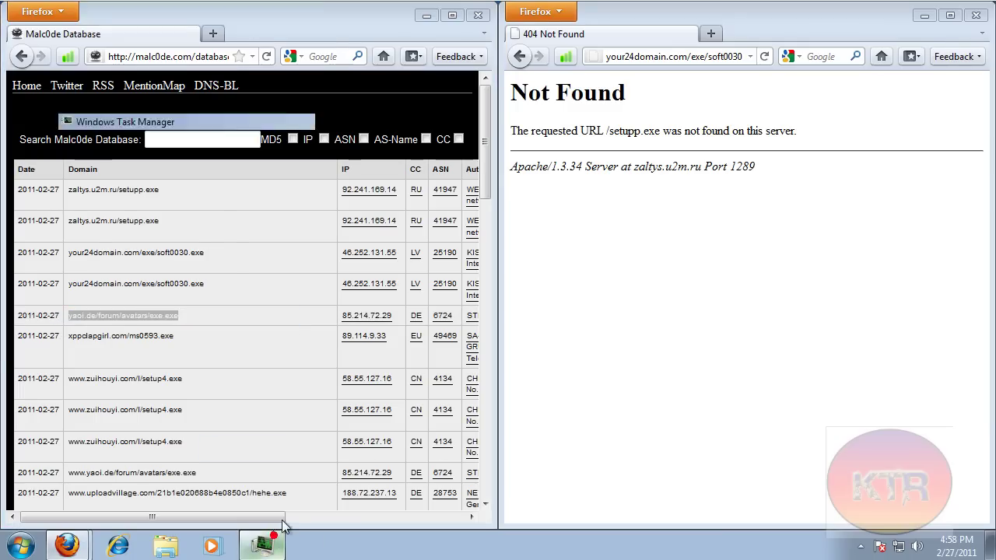
scroll(138, 230, "down", 2)
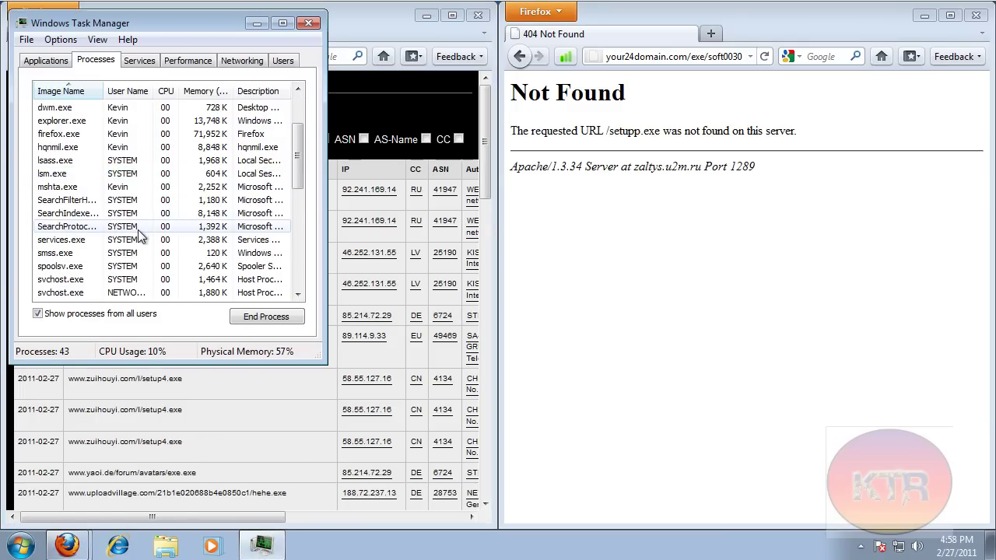
scroll(138, 229, "down", 6)
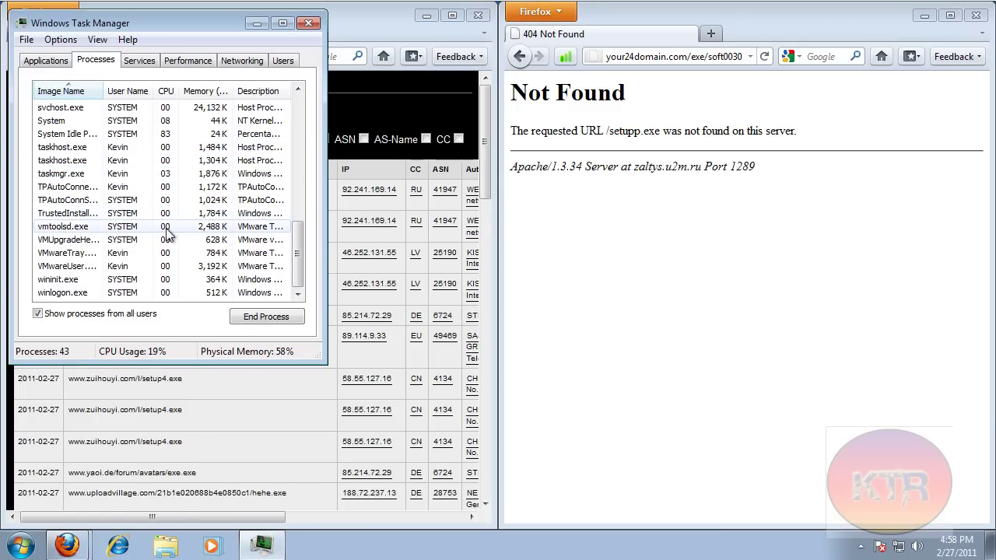
scroll(163, 234, "up", 10)
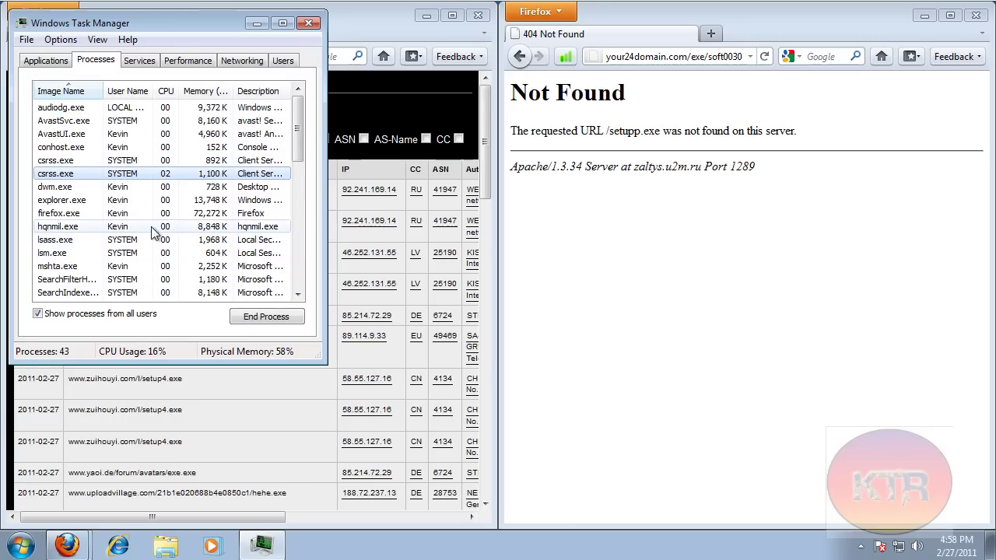
left_click(140, 228)
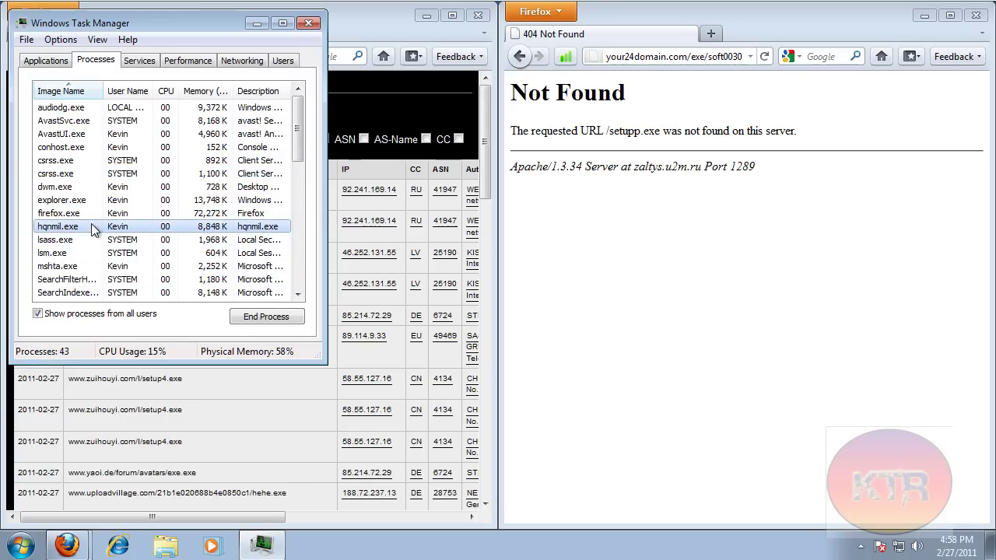
right_click(111, 232)
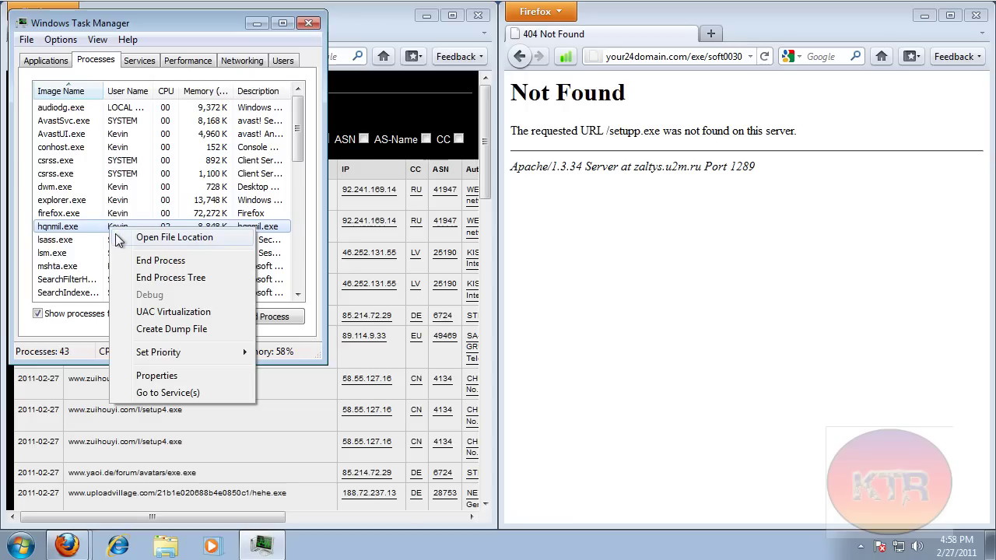
left_click(115, 233)
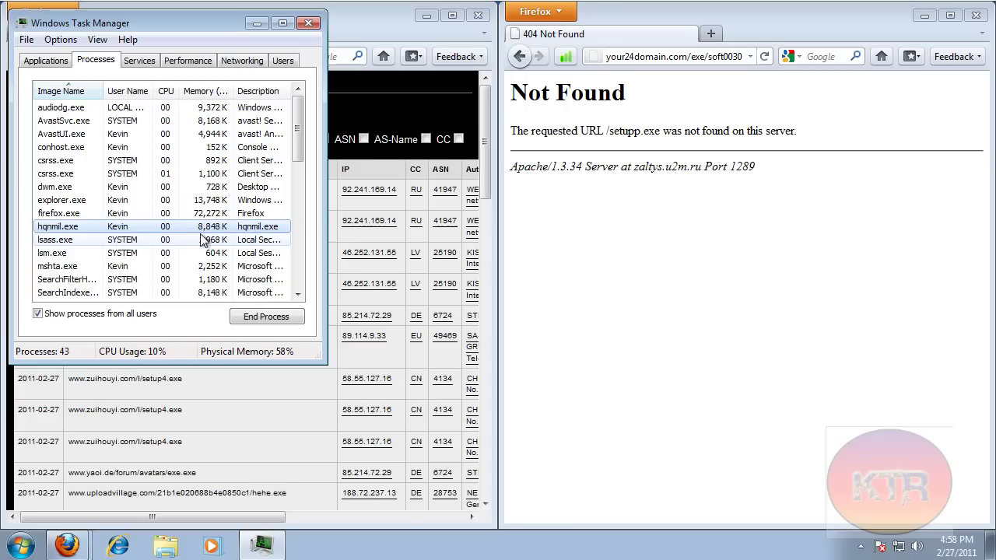
right_click(62, 228)
left_click(79, 261)
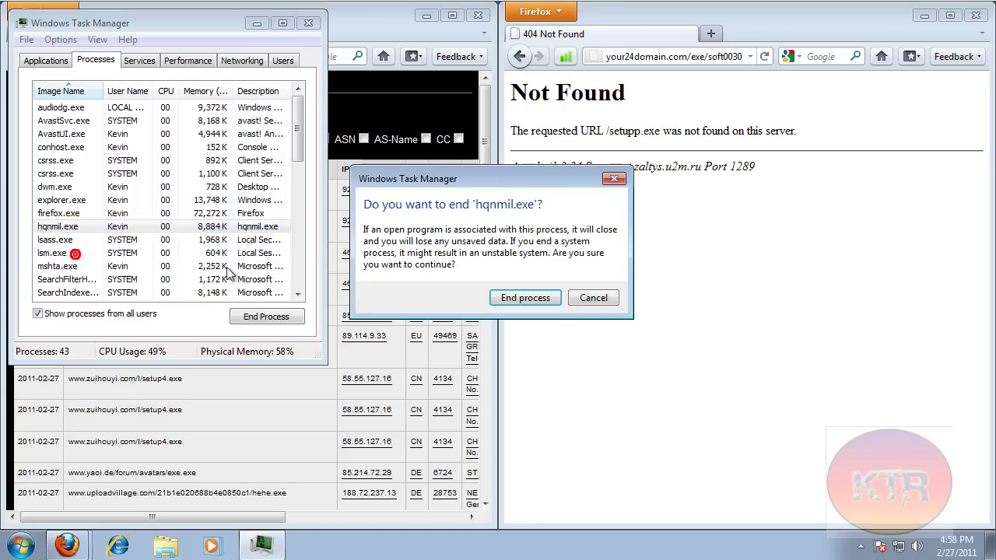
left_click(532, 299)
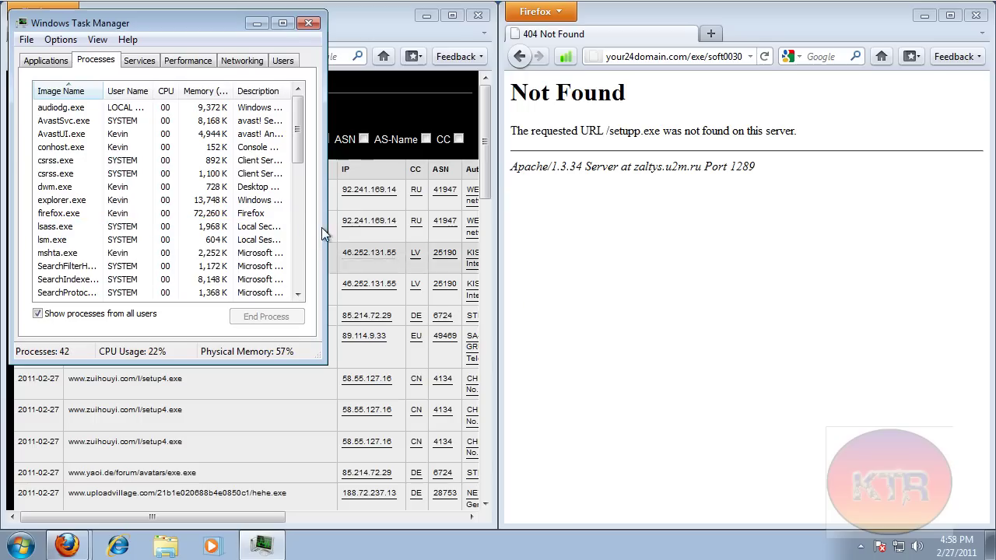
left_click(258, 22)
- Load the Malc0de entry xppclapgirl.com/ms0593.exe in the second browser window
left_click_drag(183, 340, 68, 339)
left_click(676, 56)
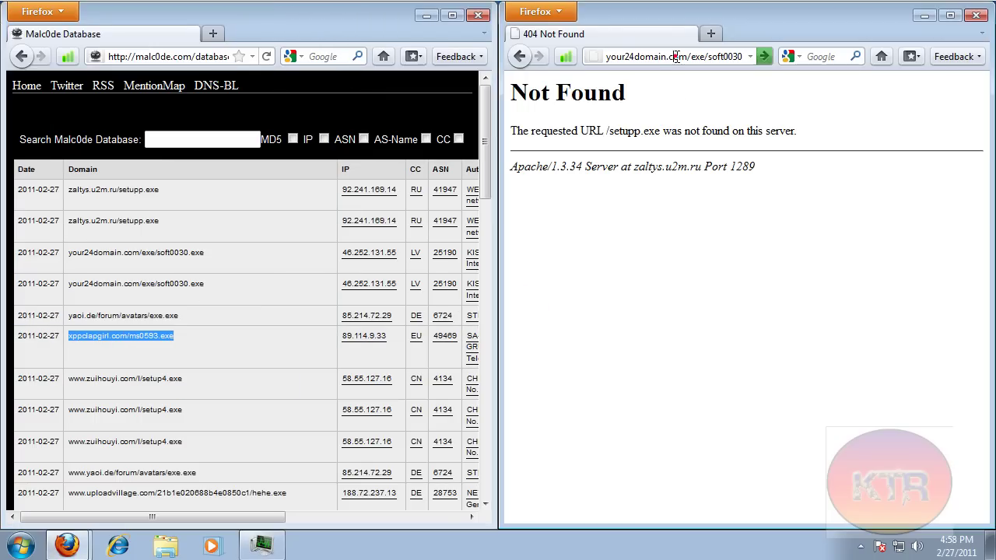
left_click_drag(676, 56, 675, 56)
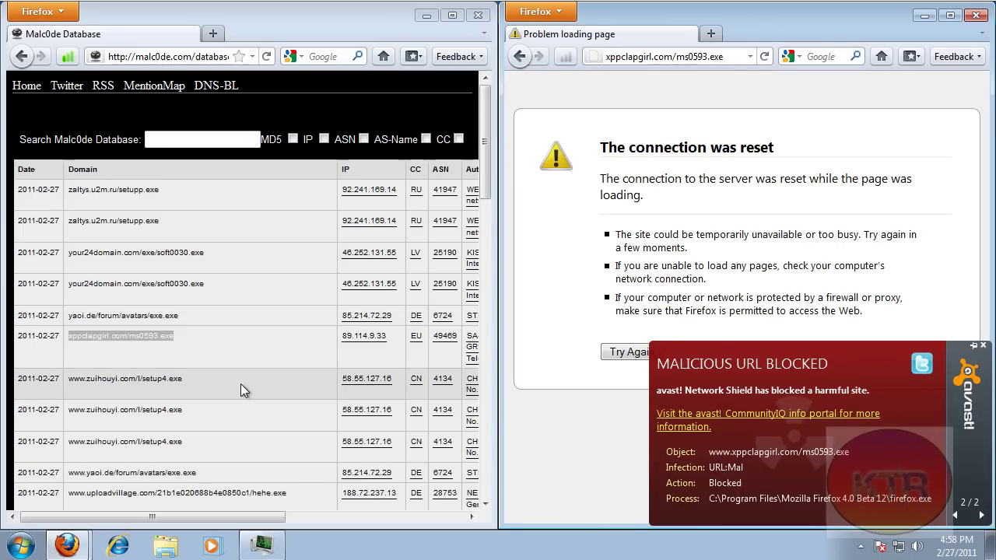
scroll(241, 384, "down", 2)
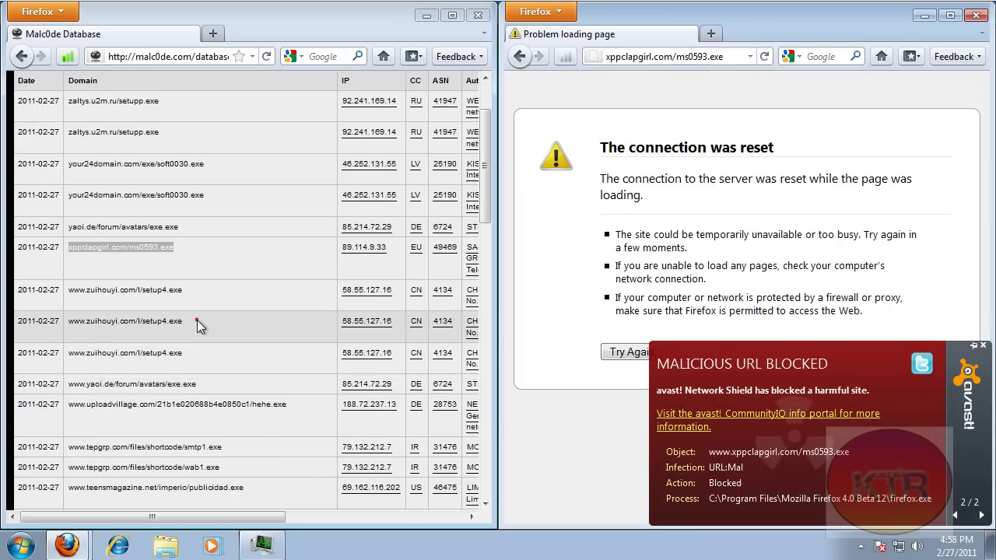
left_click_drag(195, 322, 71, 325)
key("ctrl+c")
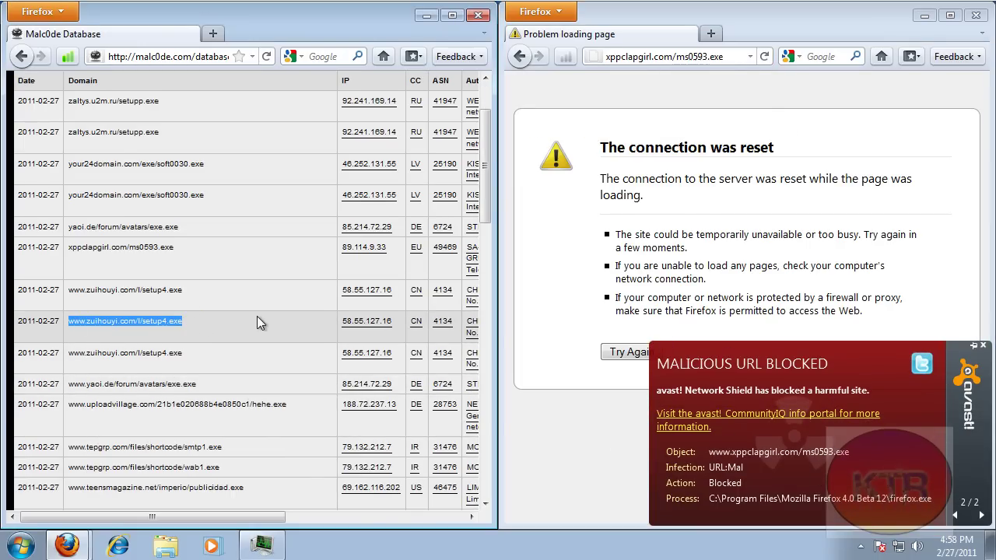
left_click(632, 53)
key("ctrl+v")
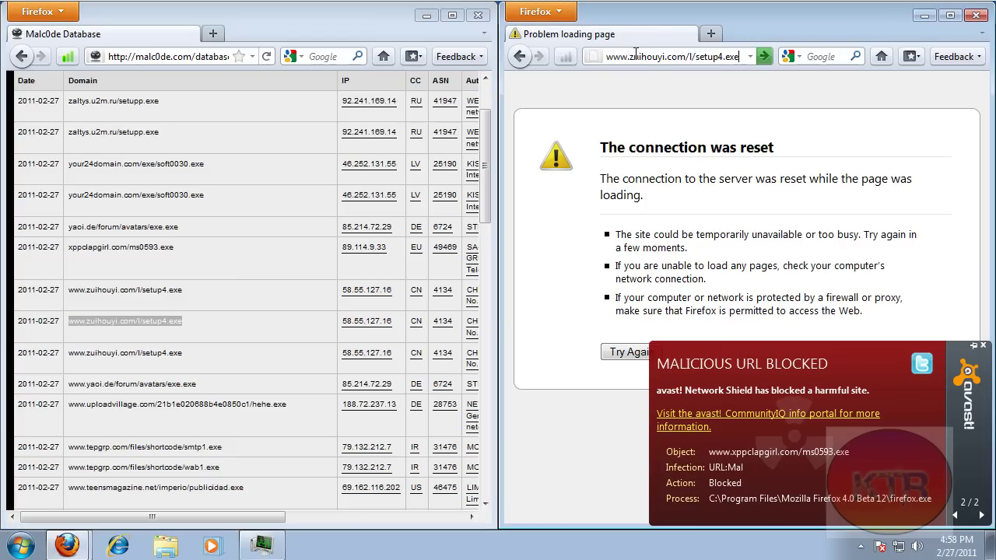
key("Return")
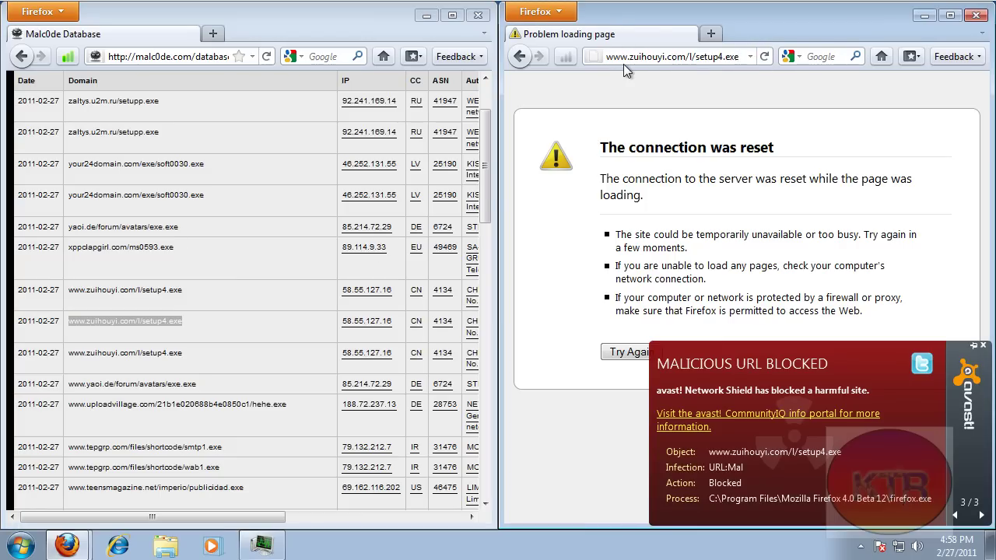
scroll(204, 355, "down", 2)
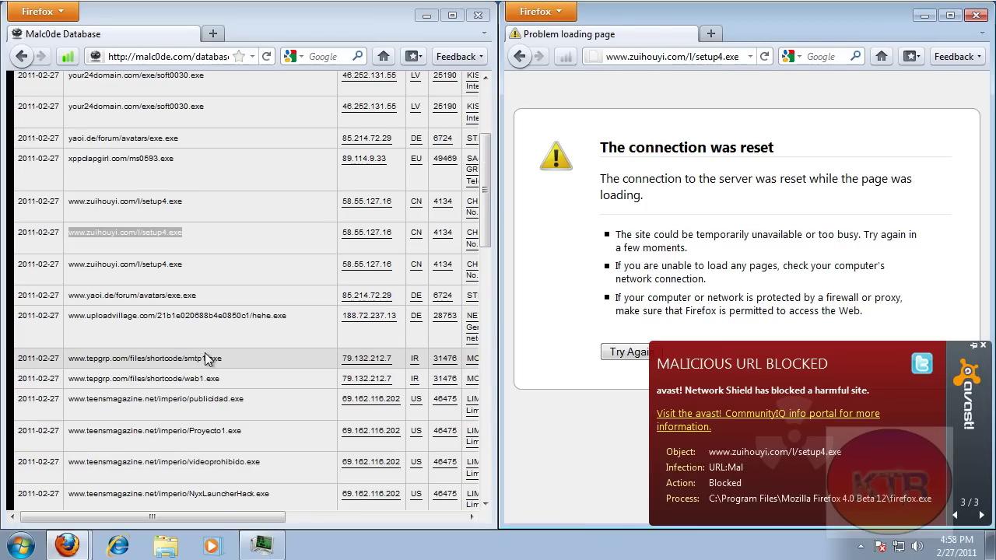
left_click_drag(222, 378, 670, 56)
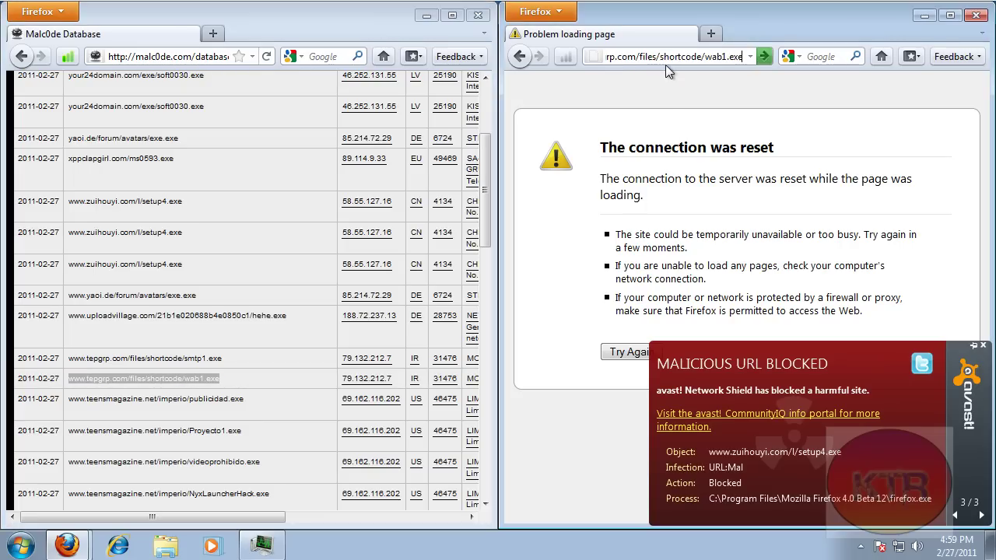
left_click(983, 345)
left_click(814, 316)
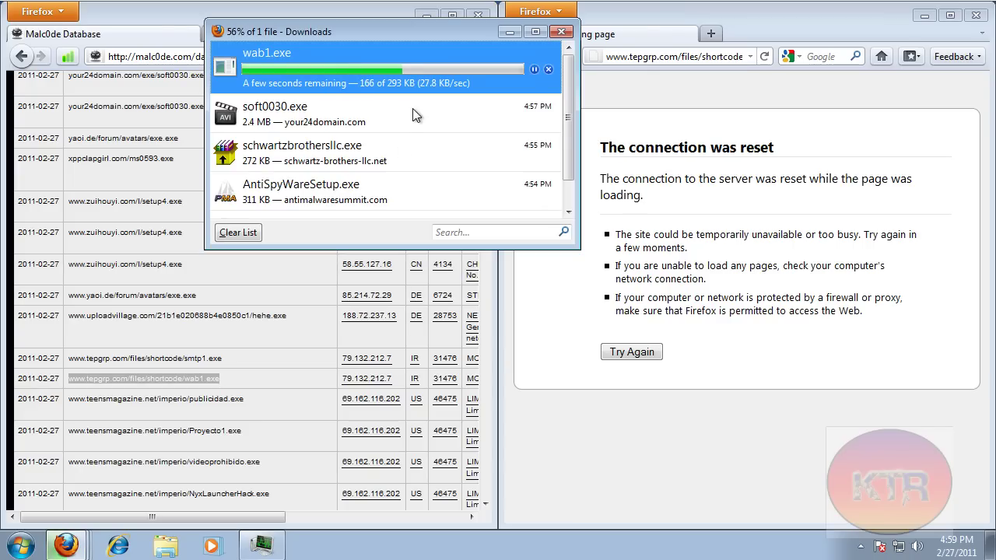
- Dismiss the wab1.exe download error and the avast! Trojan alert, and return to the Malc0de list for further URLs
left_click_drag(272, 423, 253, 367)
scroll(253, 367, "down", 2)
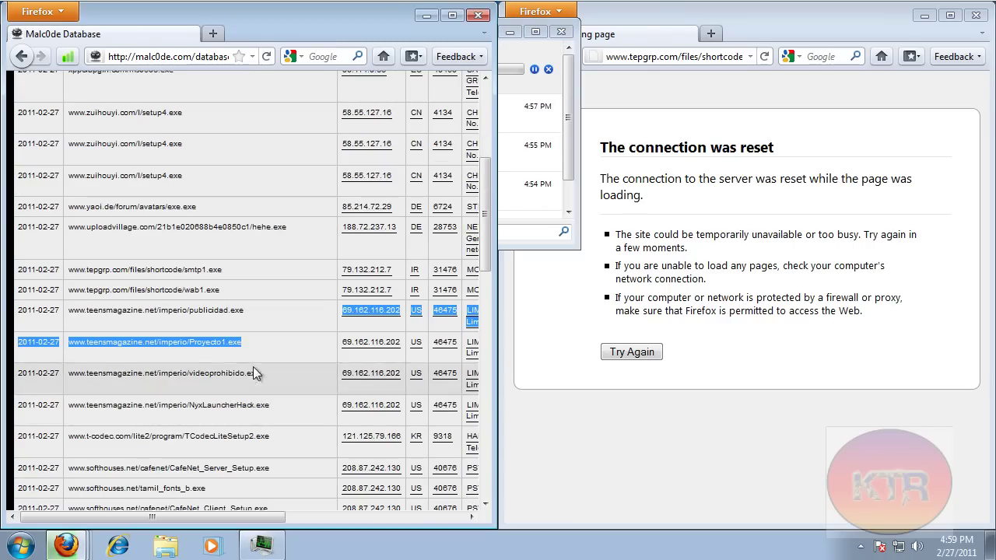
left_click(257, 378)
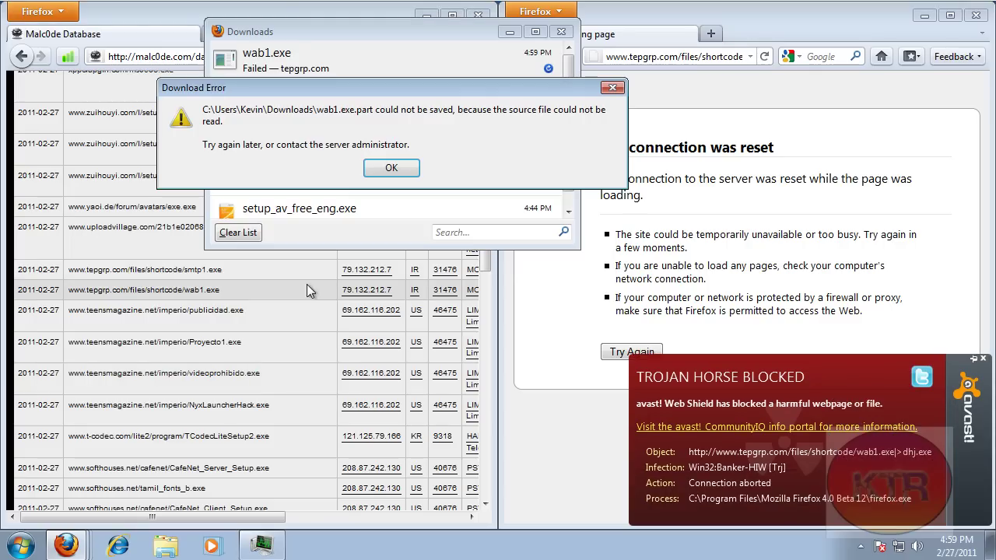
left_click(400, 166)
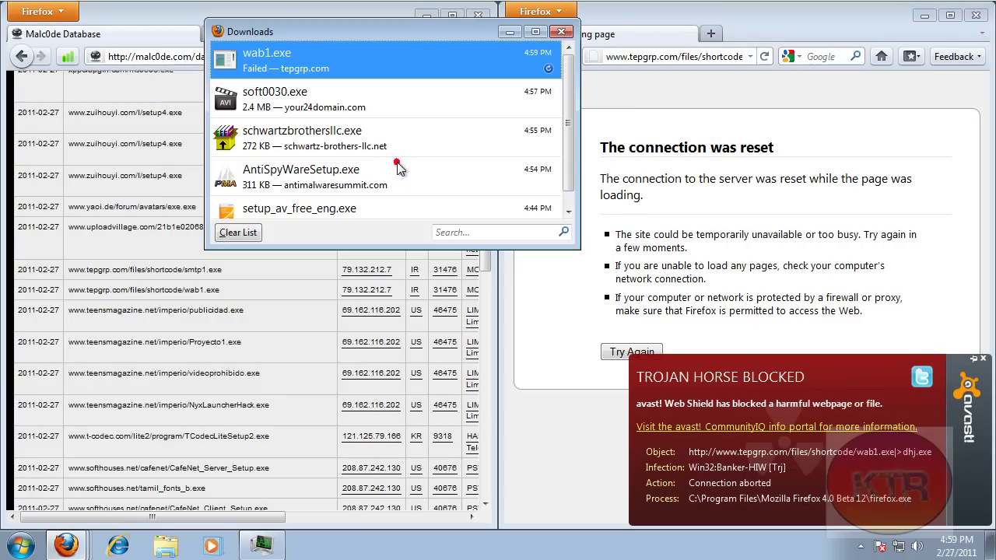
left_click(981, 360)
left_click(281, 362)
scroll(279, 364, "down", 8)
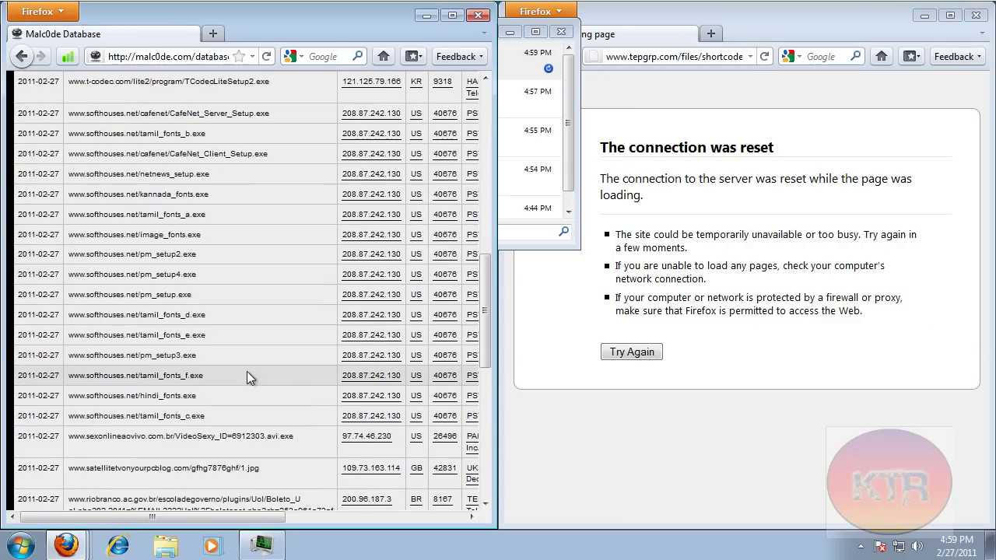
scroll(241, 375, "up", 4)
left_click_drag(274, 260, 62, 262)
key("ctrl+c")
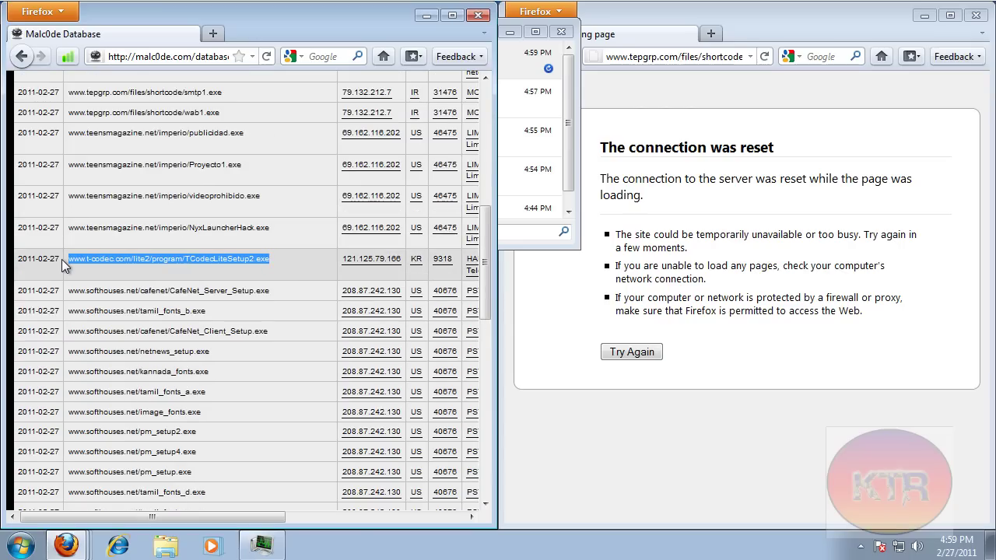
left_click(669, 56)
key("ctrl+v")
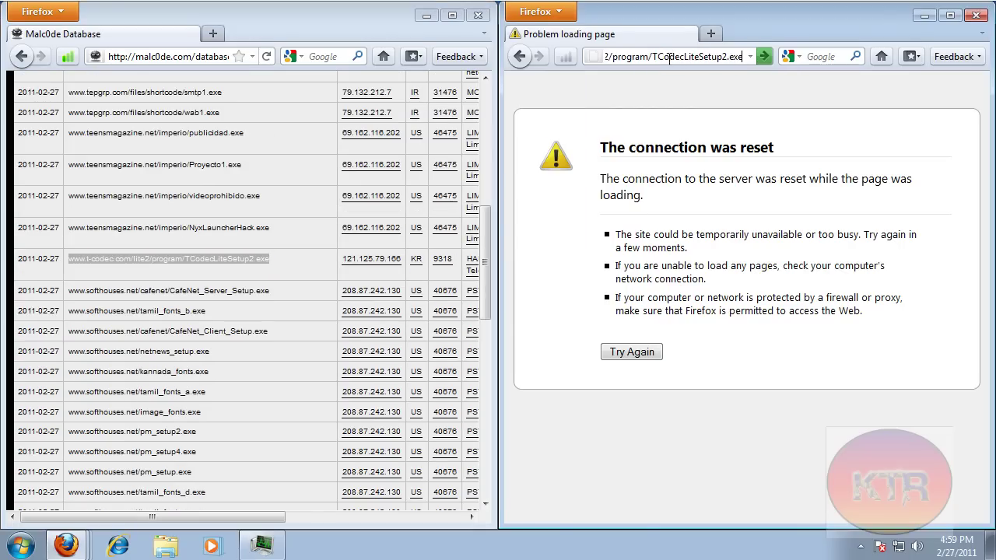
key("Return")
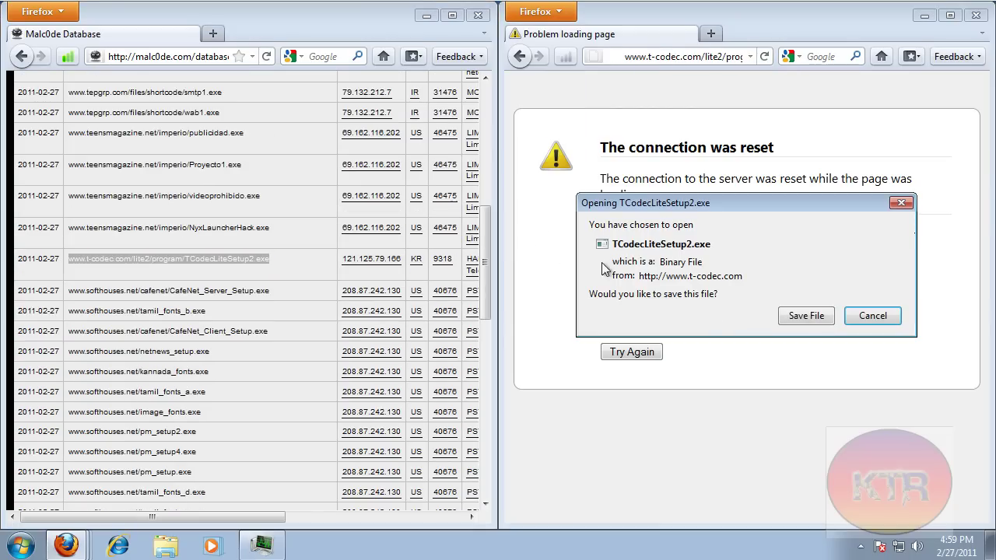
left_click(800, 322)
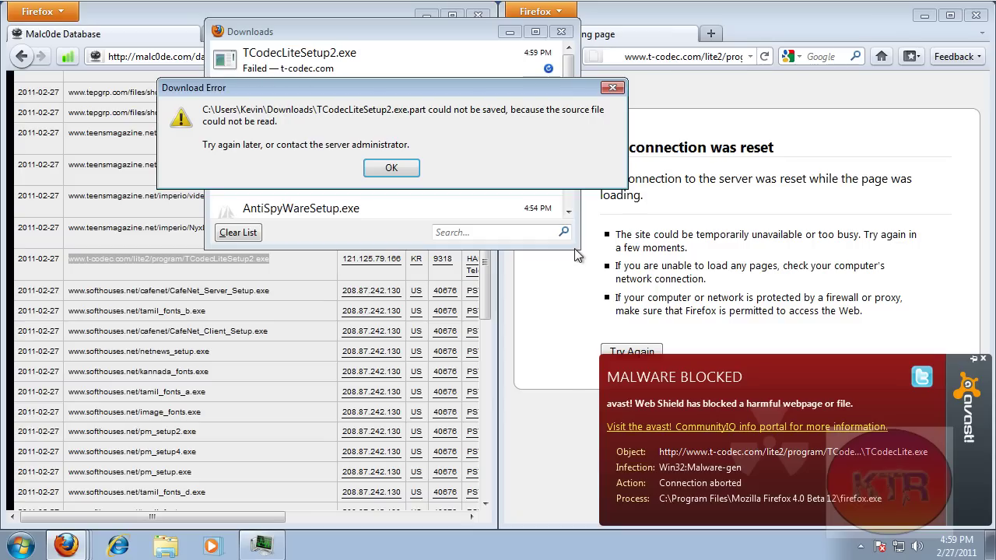
- Dismiss the TCodecLiteSetup2.exe download error, then close the download list and the avast! malware alert
left_click(397, 169)
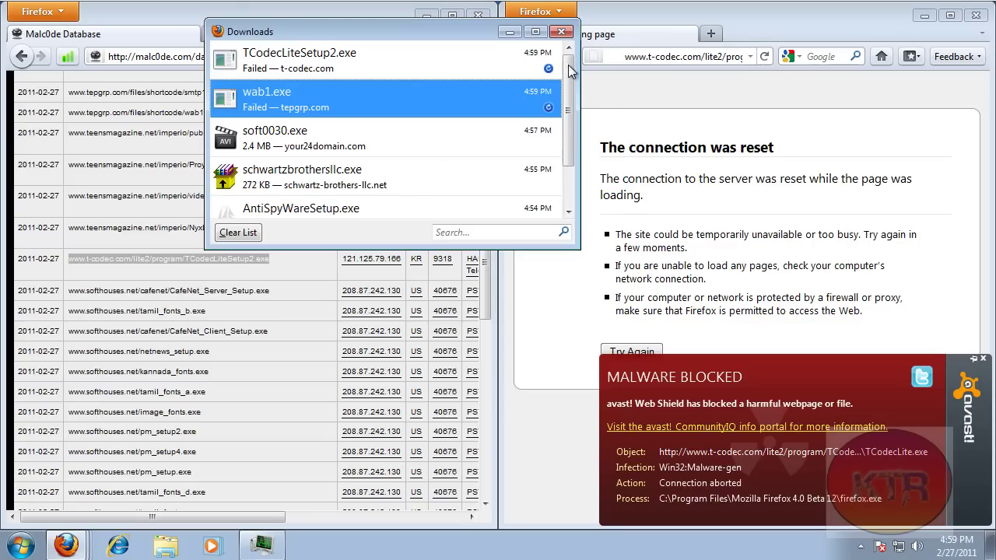
left_click(557, 32)
left_click(557, 33)
left_click(983, 359)
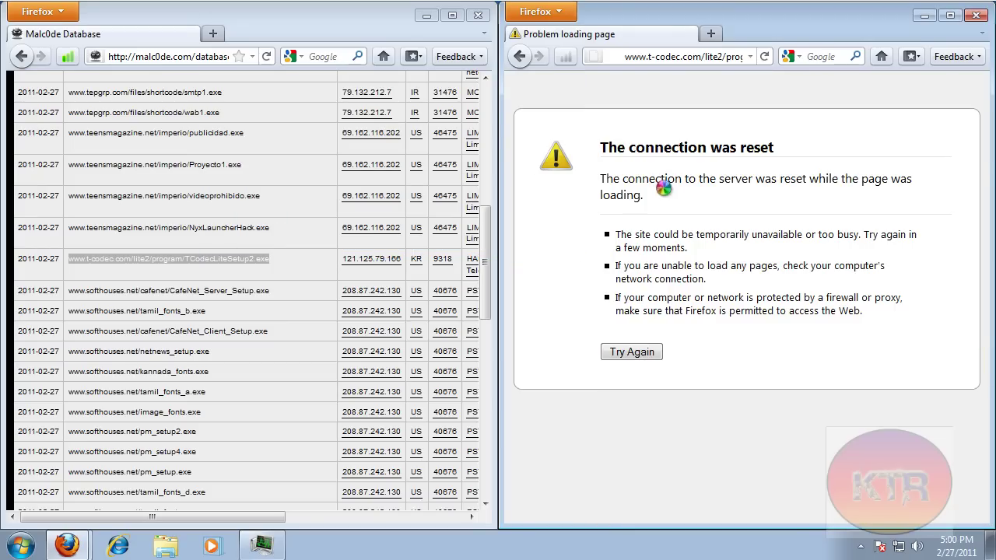
left_click_drag(275, 291, 73, 302)
key("ctrl+c")
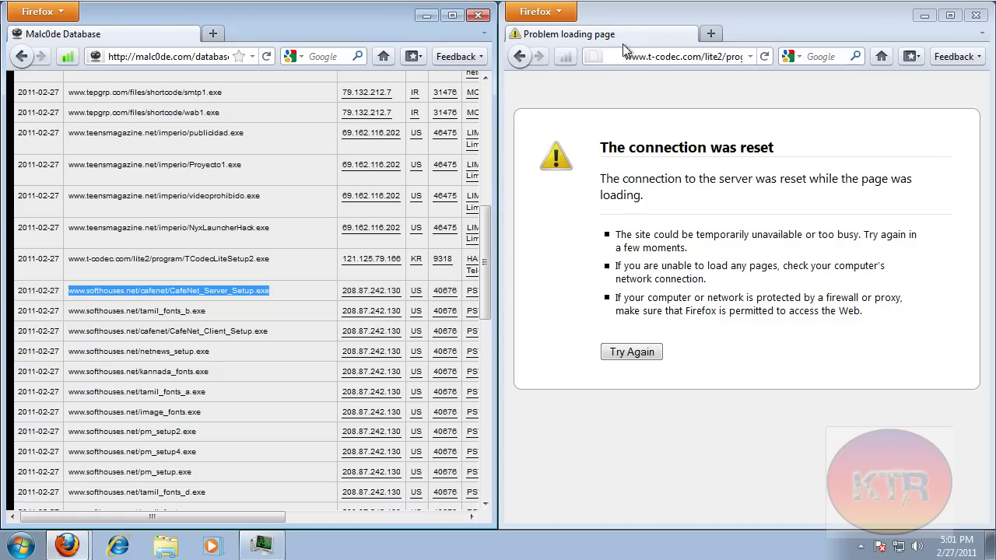
left_click(629, 56)
key("ctrl+v")
key("Return")
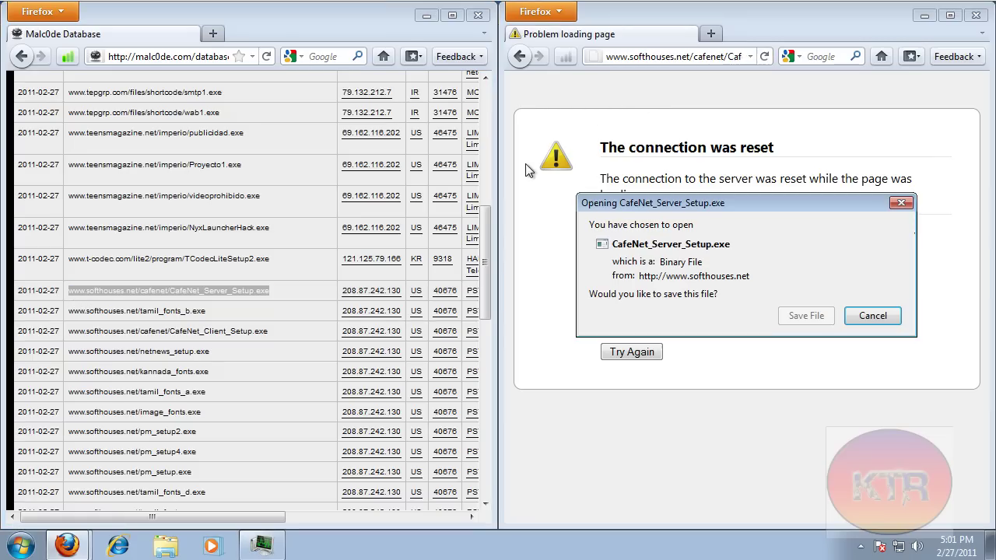
left_click(815, 314)
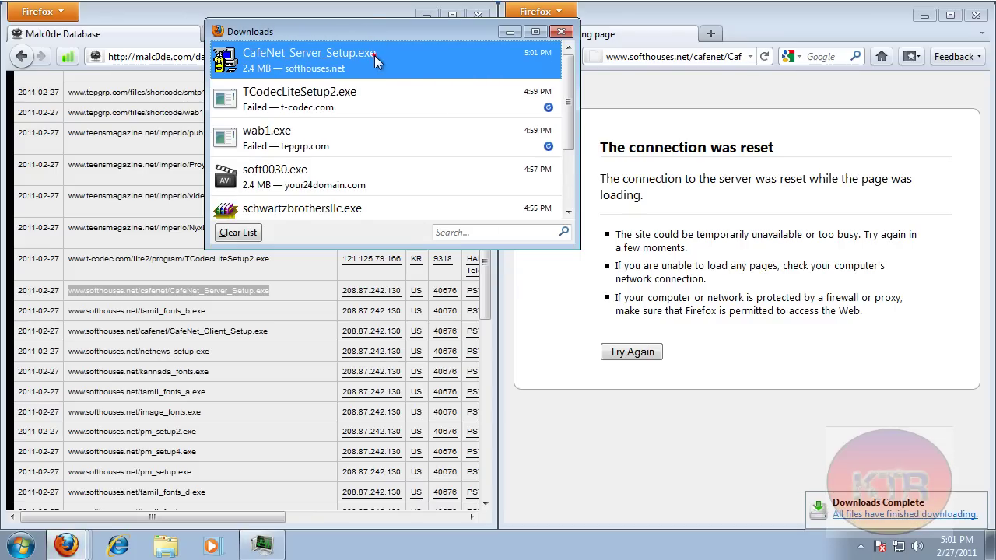
- Run the downloaded CafeNet_Server_Setup.exe and continue past the installer's welcome message
double_click(374, 56)
left_click(568, 285)
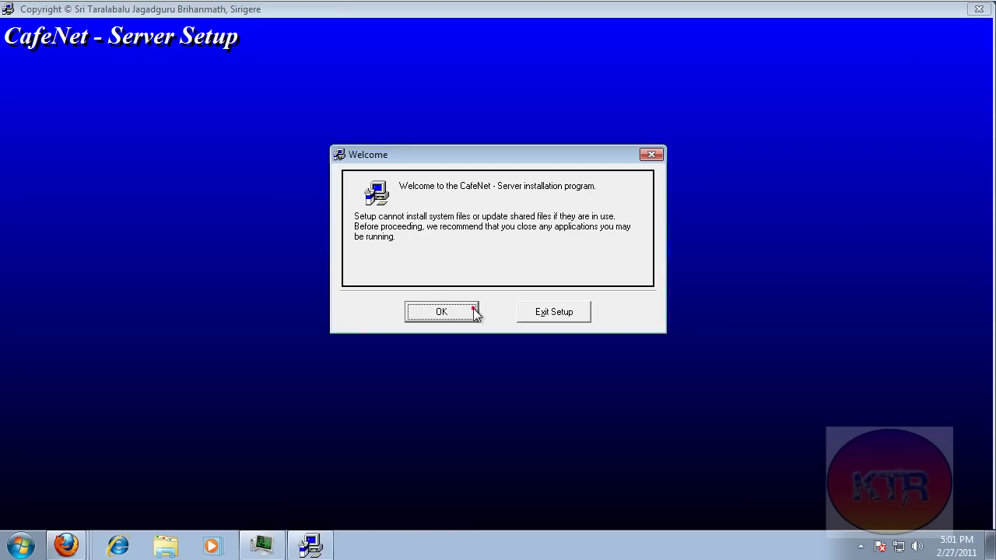
left_click(474, 309)
left_click(460, 308)
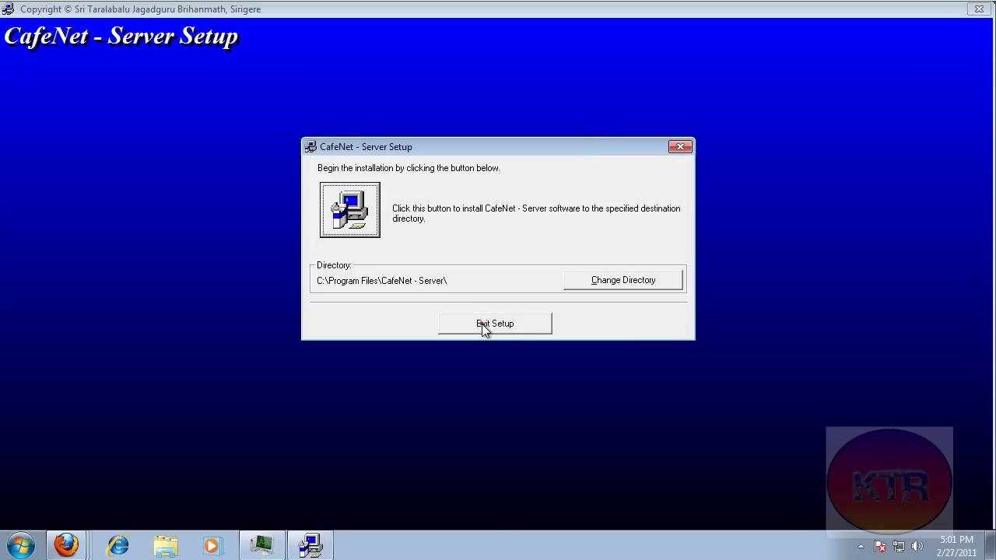
- Exit the CafeNet Server setup, close its removal utility and answer the compatibility assistant with "This program installed correctly"
left_click(483, 328)
left_click(480, 325)
left_click(631, 343)
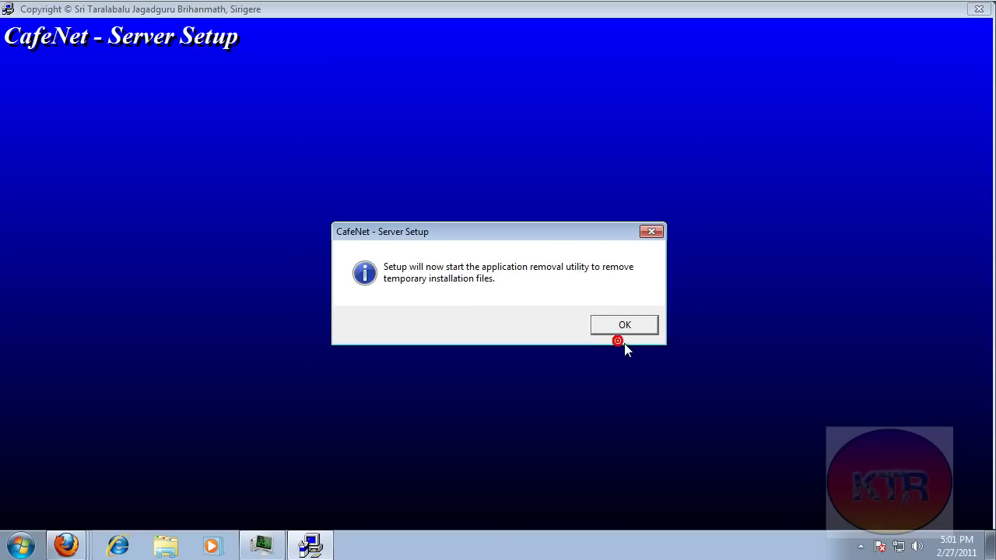
left_click(624, 327)
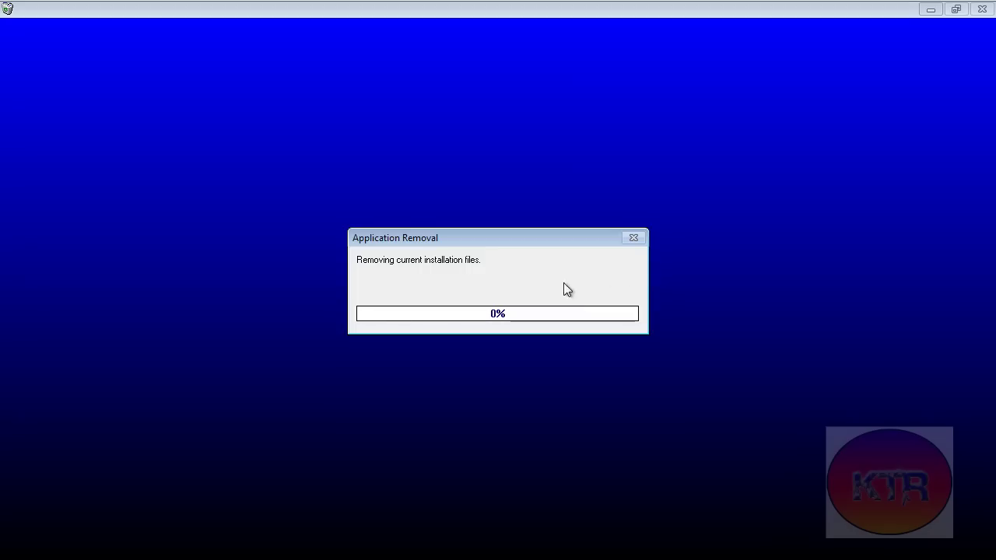
left_click(982, 8)
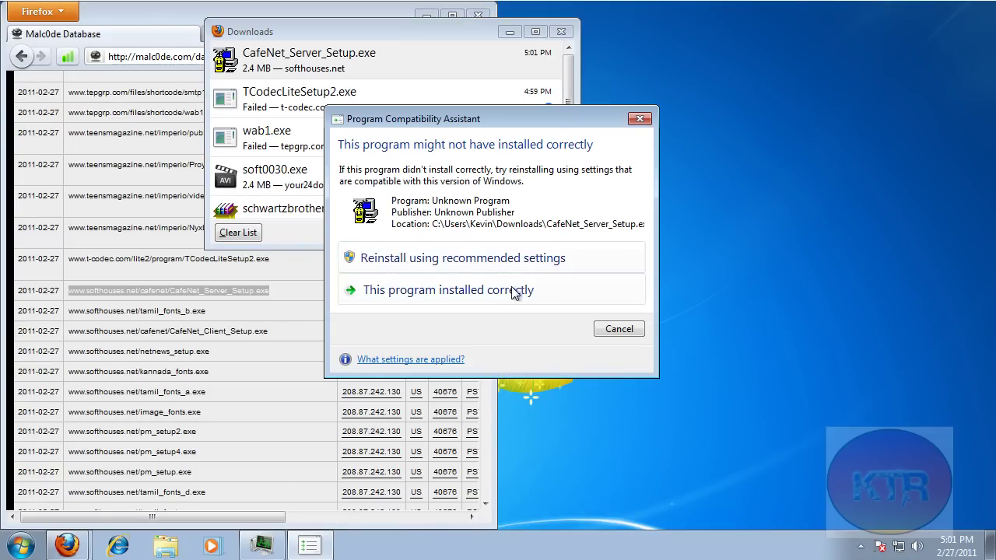
left_click(511, 289)
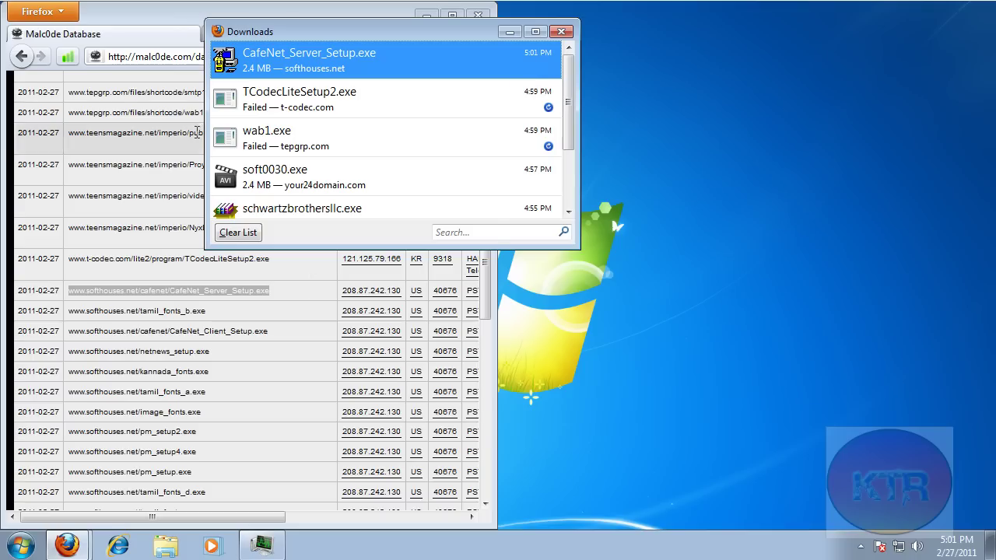
- Open a new blank tab, detach it as a separate browser window and dock it beside the Malc0de list
left_click(183, 30)
left_click(210, 34)
left_click_drag(250, 34, 654, 78)
left_click_drag(363, 15, 995, 23)
left_click(256, 269)
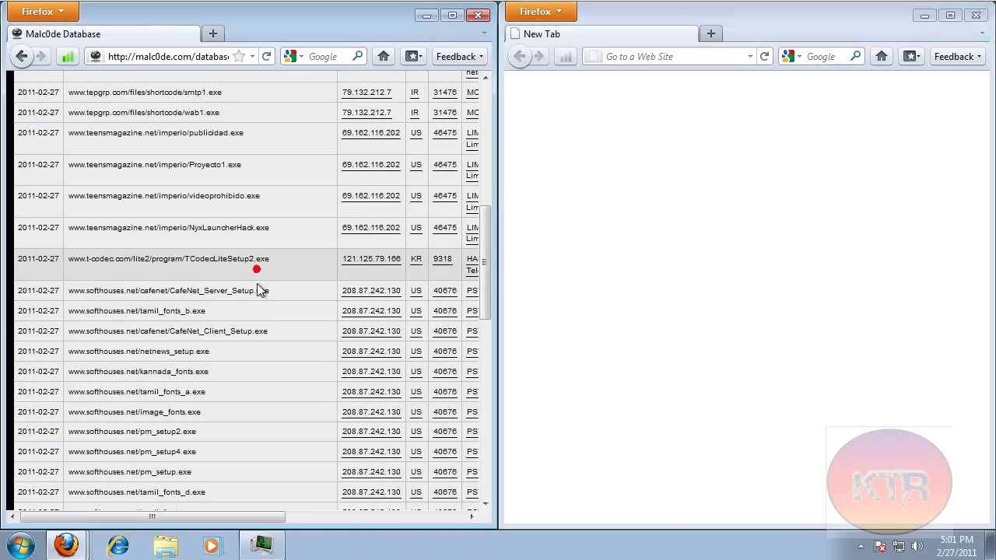
left_click_drag(222, 312, 72, 311)
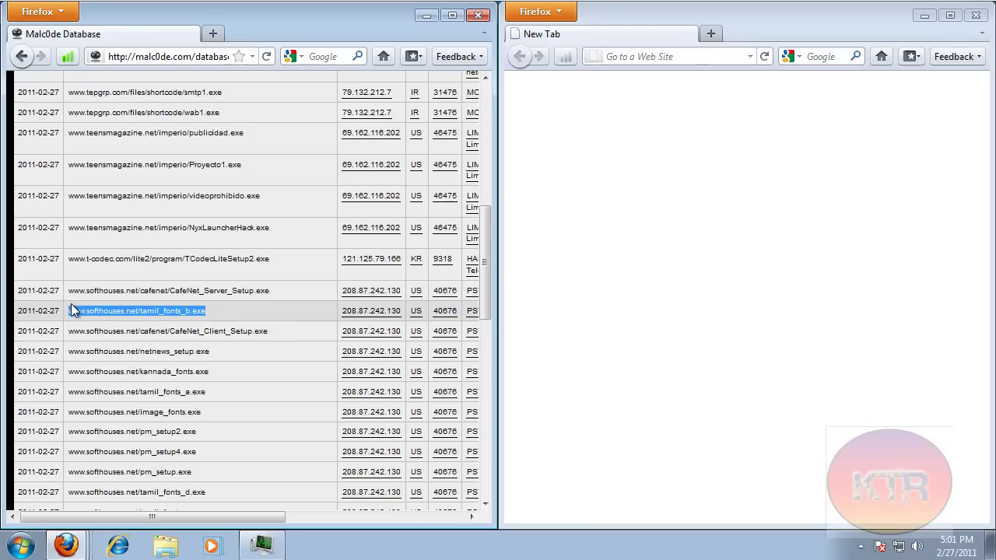
left_click_drag(662, 56, 658, 55)
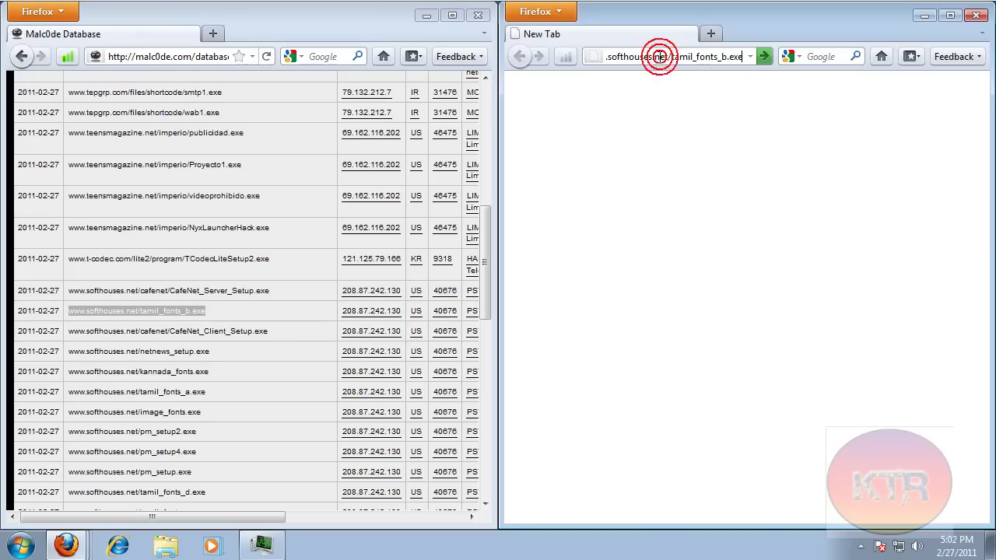
left_click(792, 317)
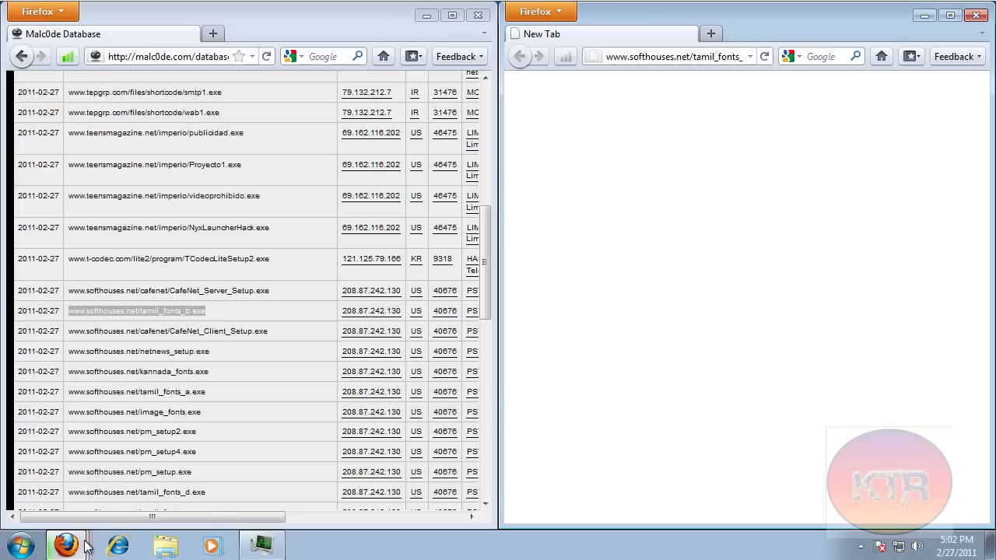
mouse_move(84, 541)
left_click(84, 484)
left_click_drag(341, 451, 222, 462)
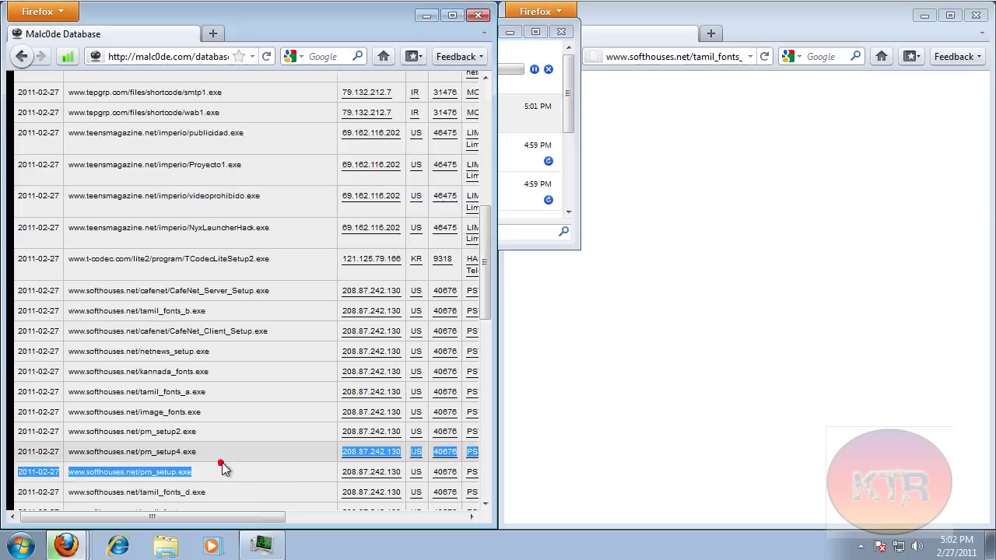
scroll(221, 462, "down", 4)
left_click_drag(337, 445, 70, 442)
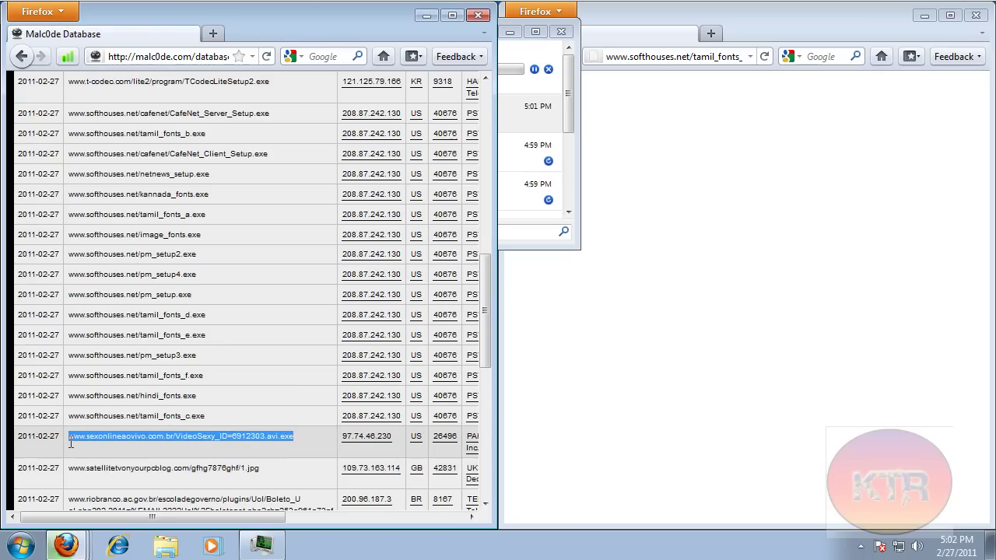
key("ctrl+c")
left_click(693, 56)
key("ctrl+v")
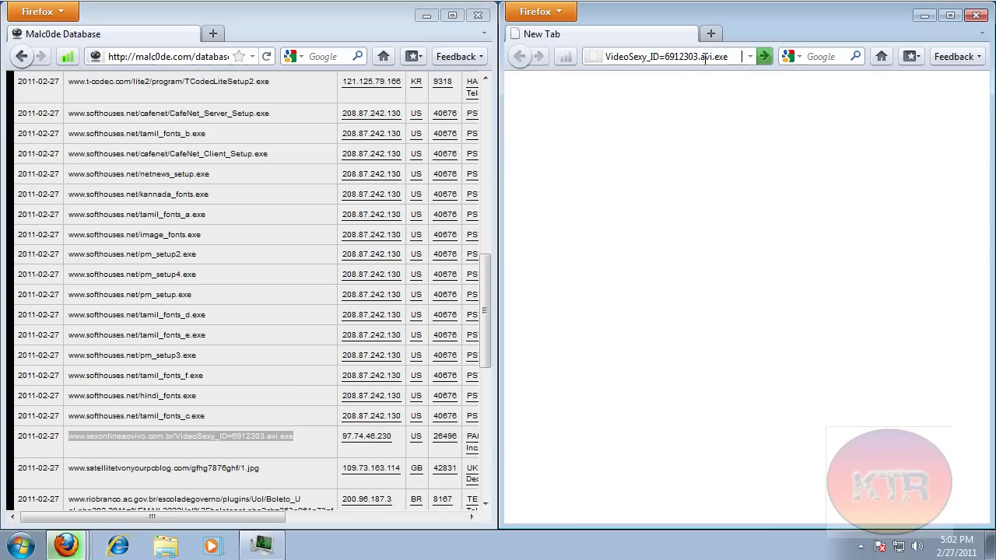
key("Return")
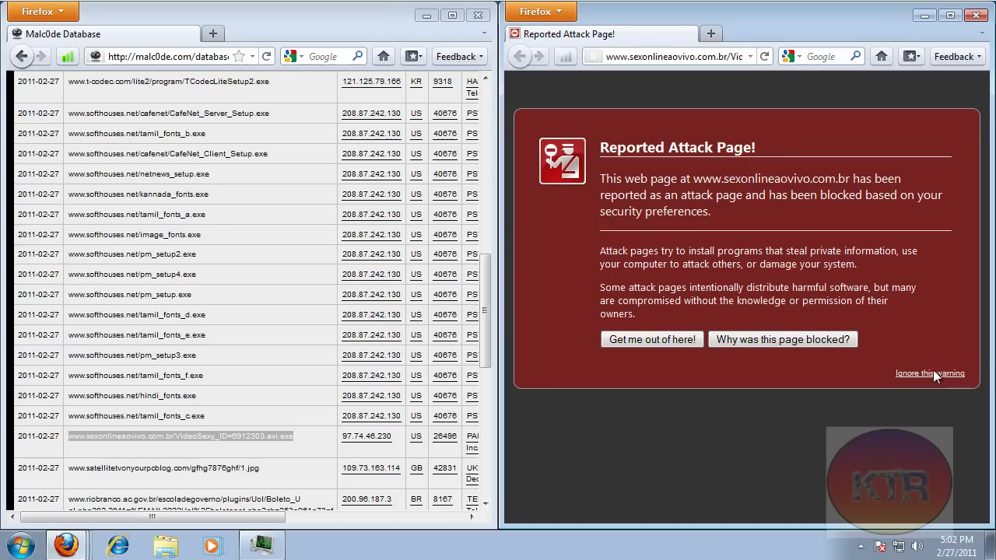
- Ignore the attack page warning, save VideoSexy_ID=6912303.avi.exe and close the avast! malware alert
left_click(932, 373)
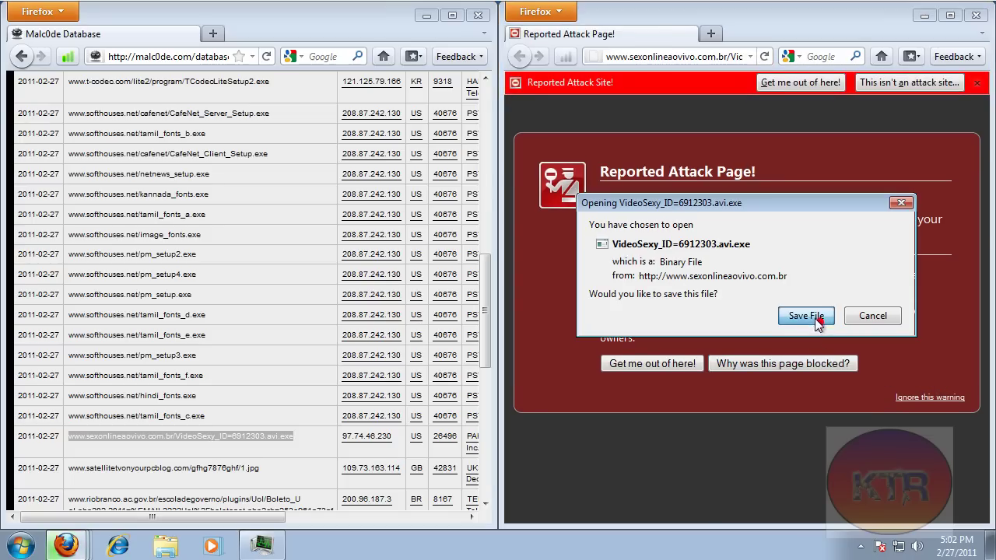
left_click(807, 316)
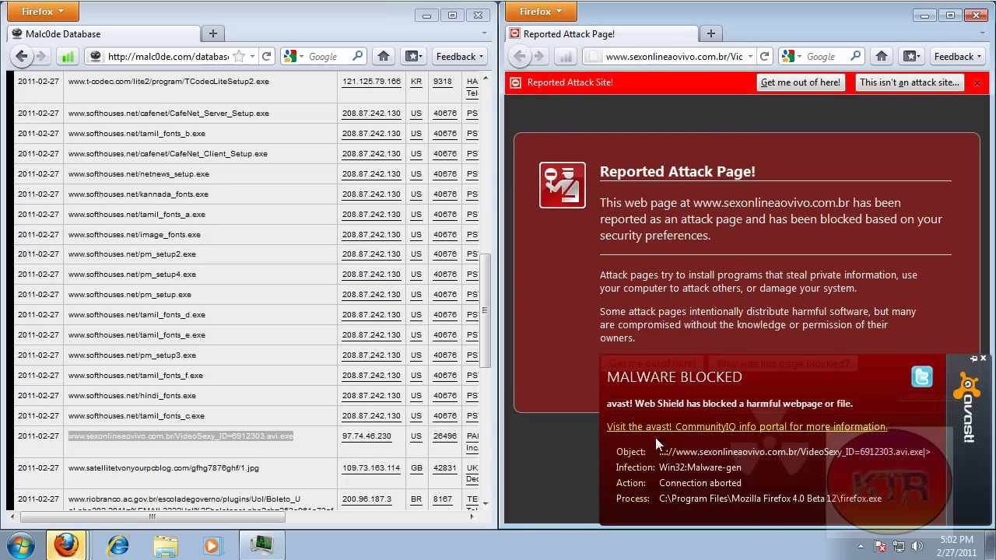
left_click(983, 358)
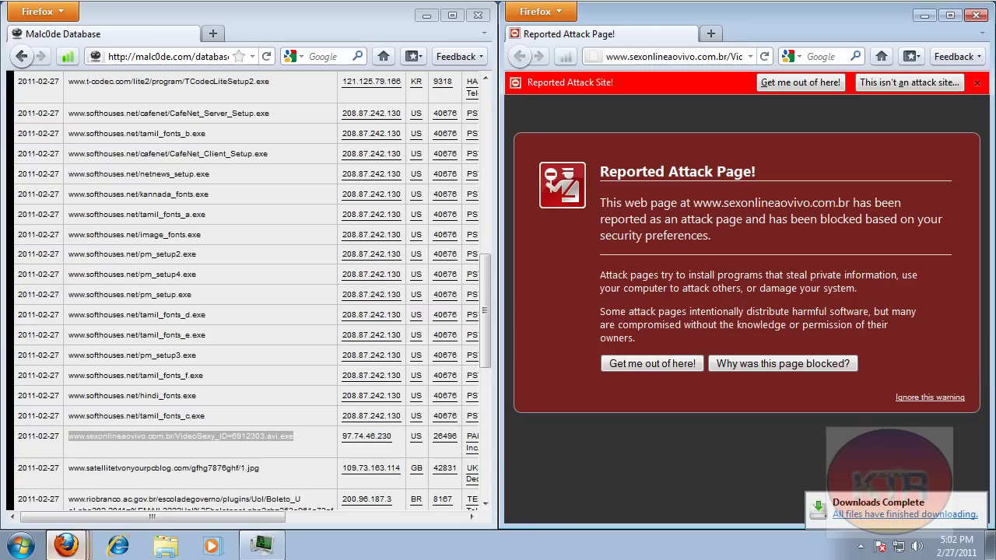
- Run VideoSexy_ID=6912303.avi.exe from the download list and open it in the avast! sandbox
mouse_move(66, 545)
left_click(63, 483)
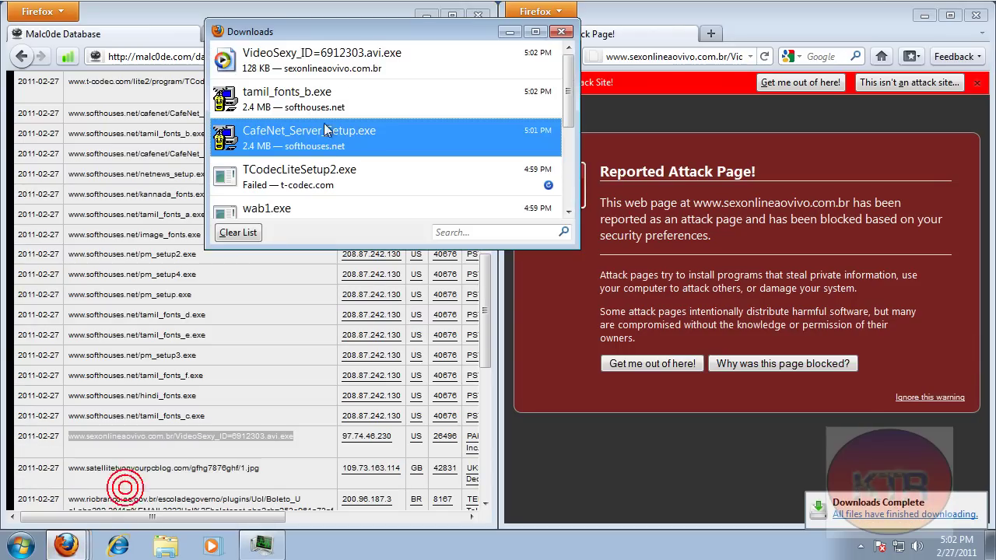
double_click(349, 61)
left_click(551, 285)
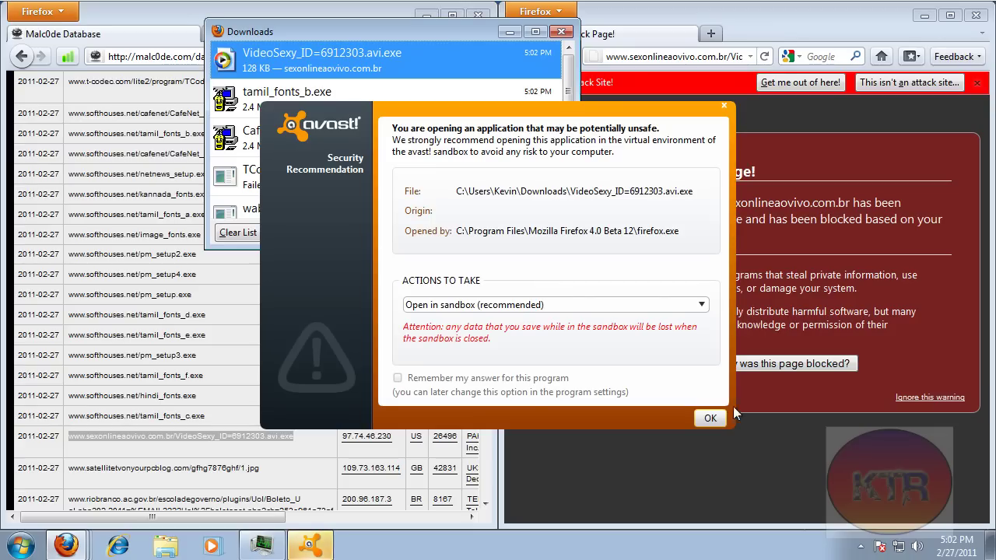
left_click(713, 417)
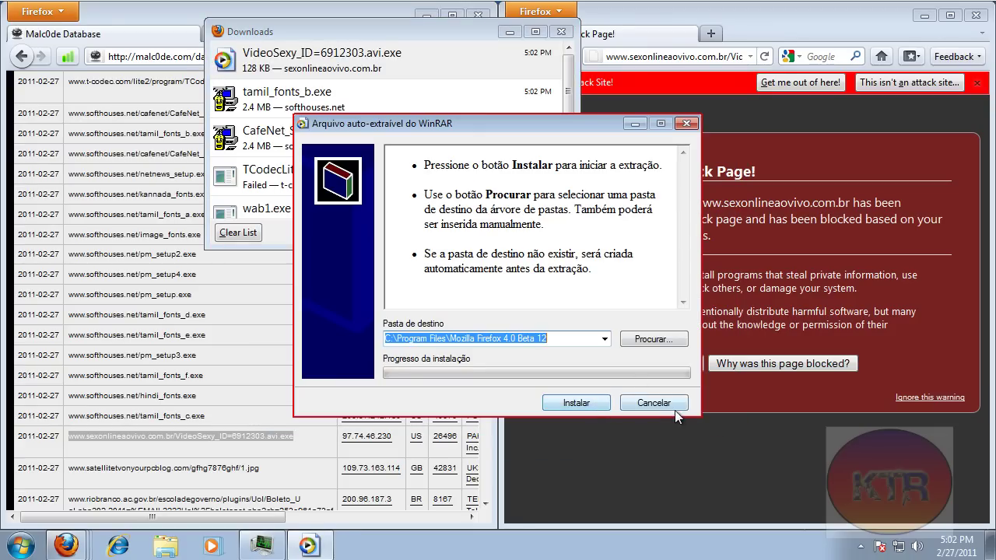
- Cancel the WinRAR self-extractor and run tamil_fonts_b.exe from the download list
left_click(654, 404)
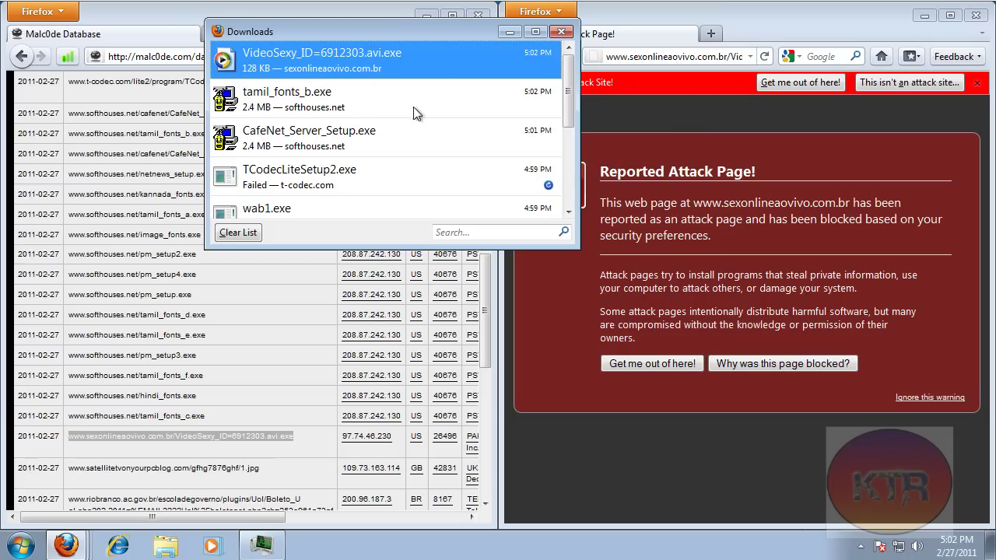
double_click(344, 106)
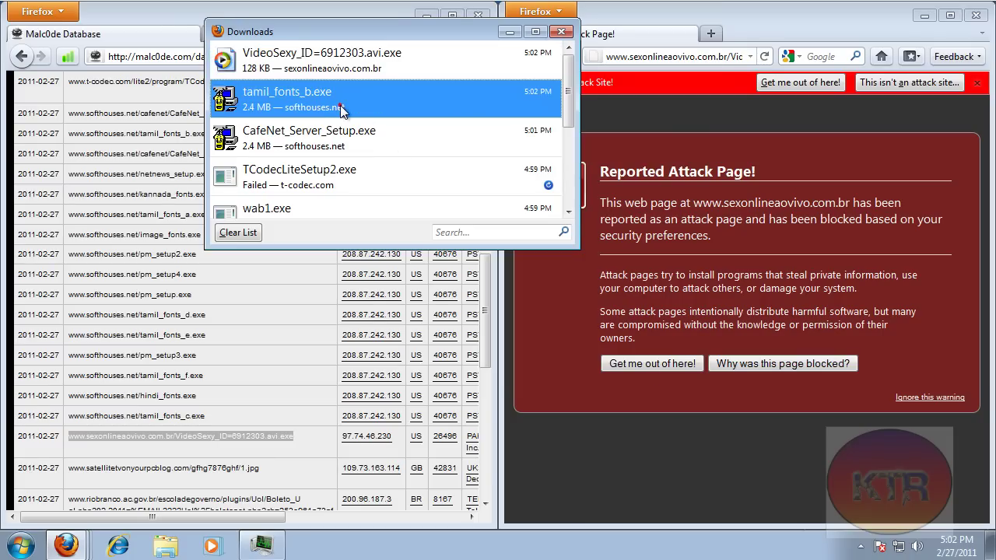
left_click(539, 281)
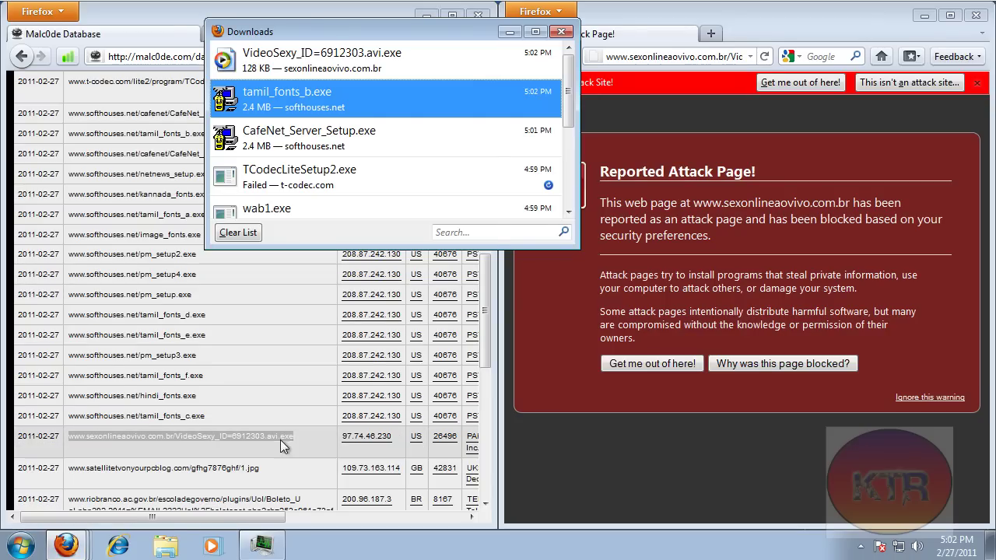
left_click(275, 466)
left_click_drag(255, 474, 95, 472)
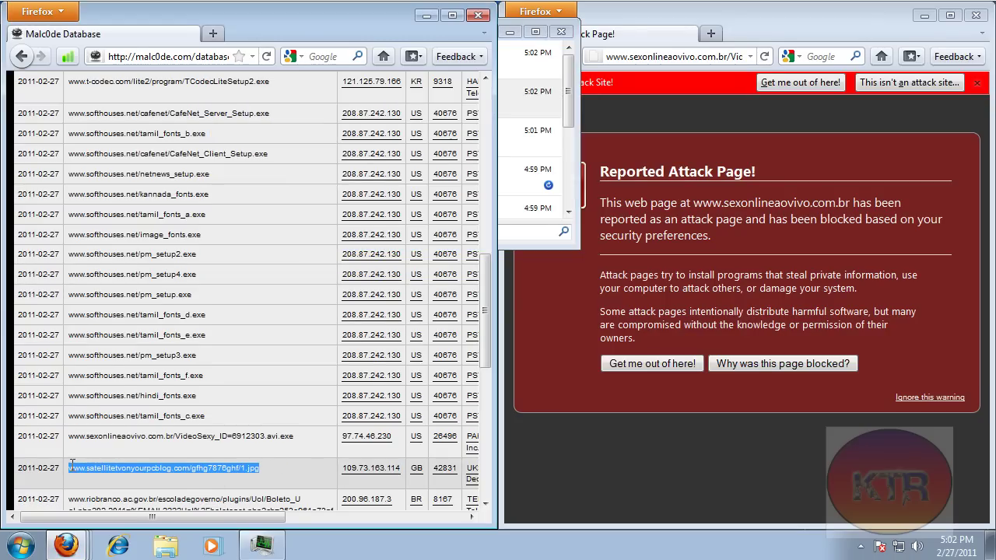
left_click(732, 55)
key("ctrl+v")
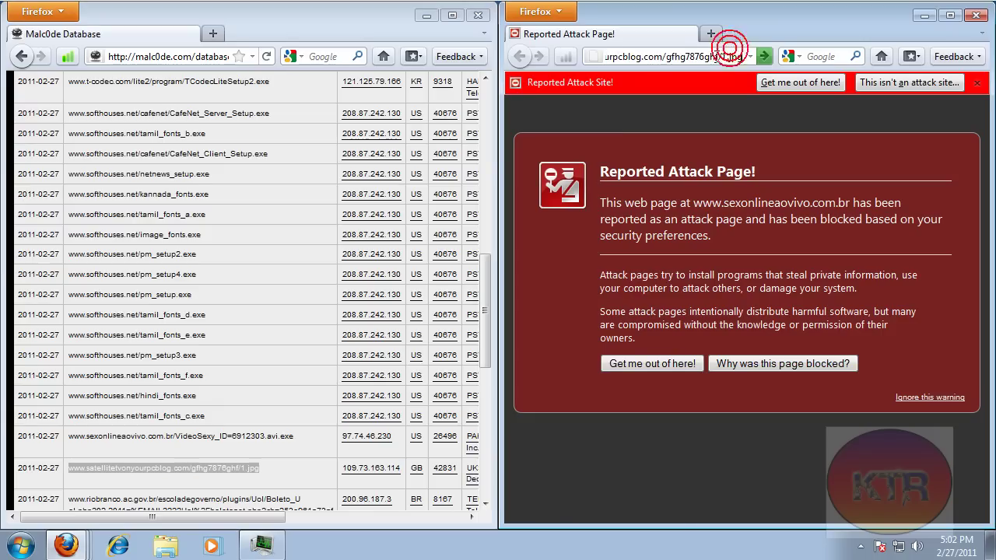
key("Return")
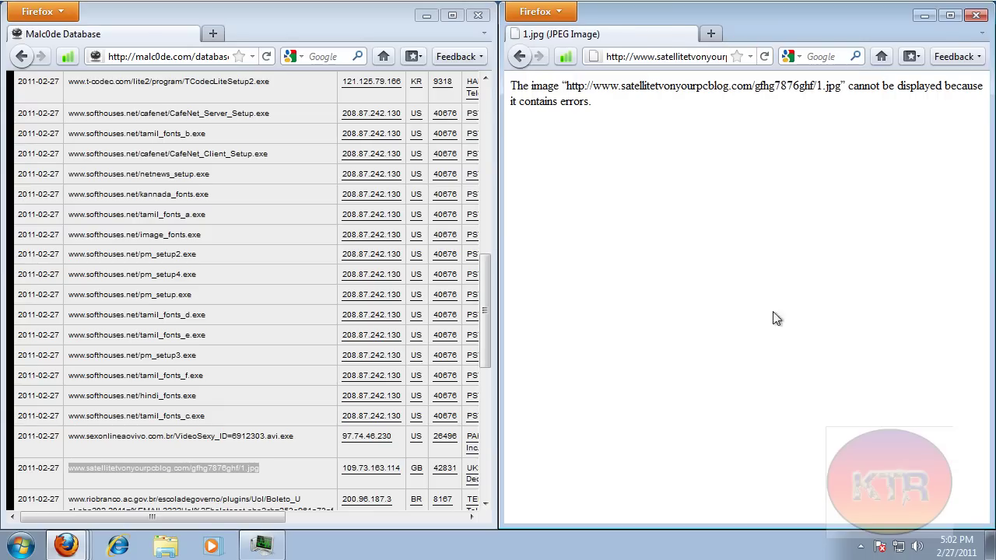
left_click(330, 334)
scroll(300, 272, "down", 8)
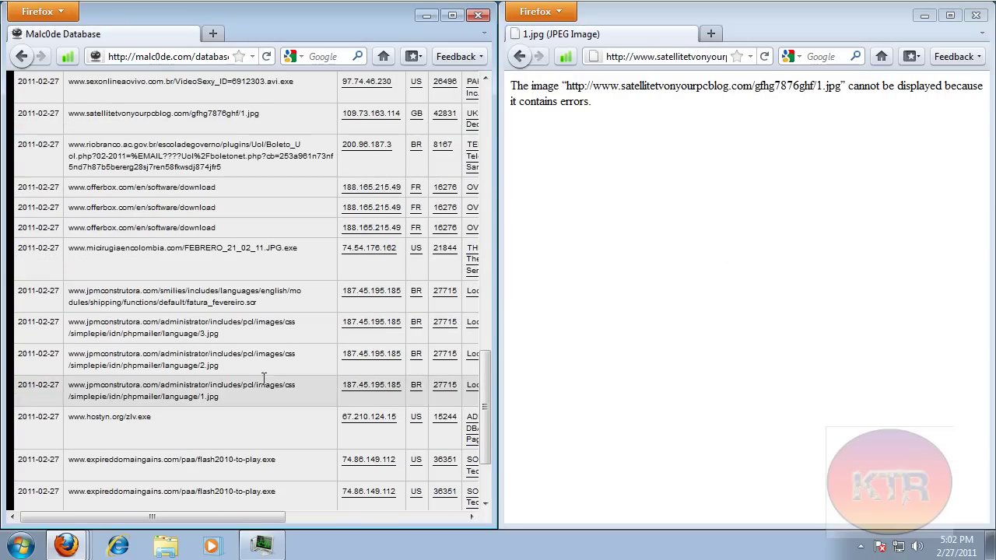
left_click_drag(148, 421, 82, 421)
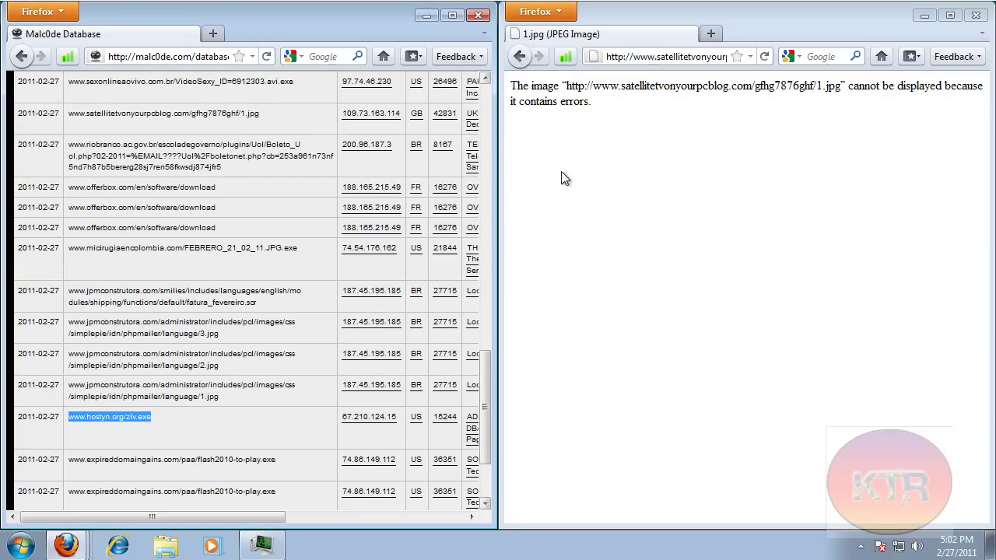
left_click(652, 59)
key("ctrl+v")
key("Return")
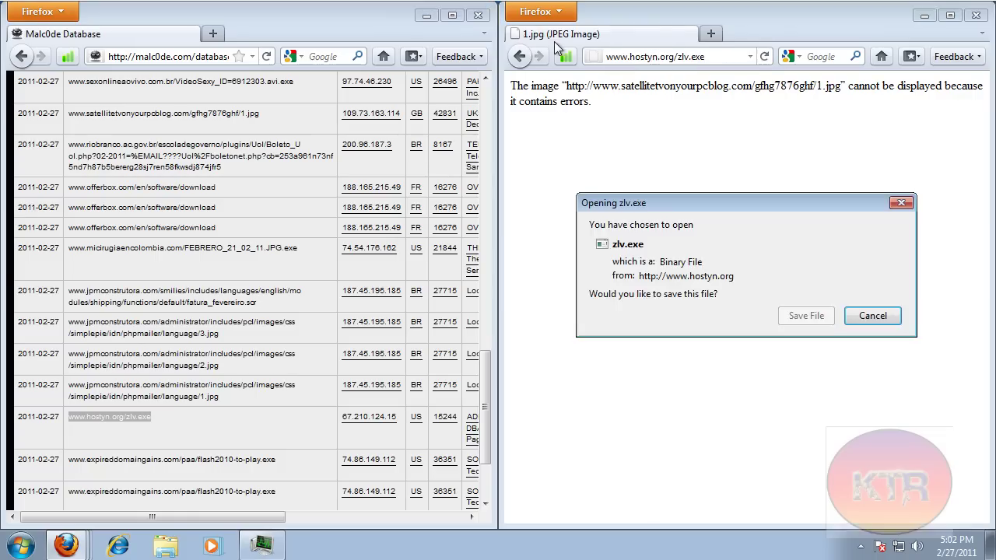
left_click(738, 302)
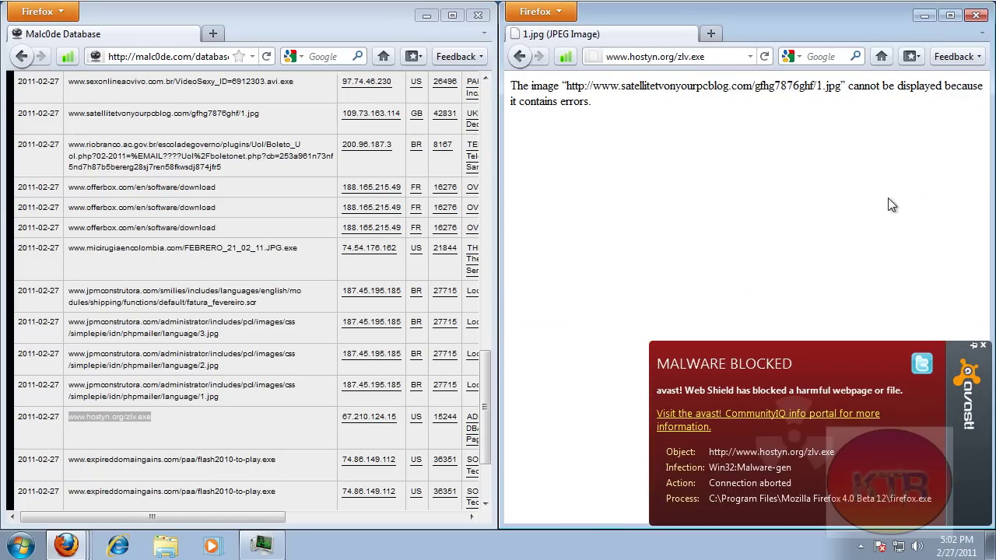
- Close both Firefox windows to return to the desktop
left_click(974, 18)
left_click(477, 15)
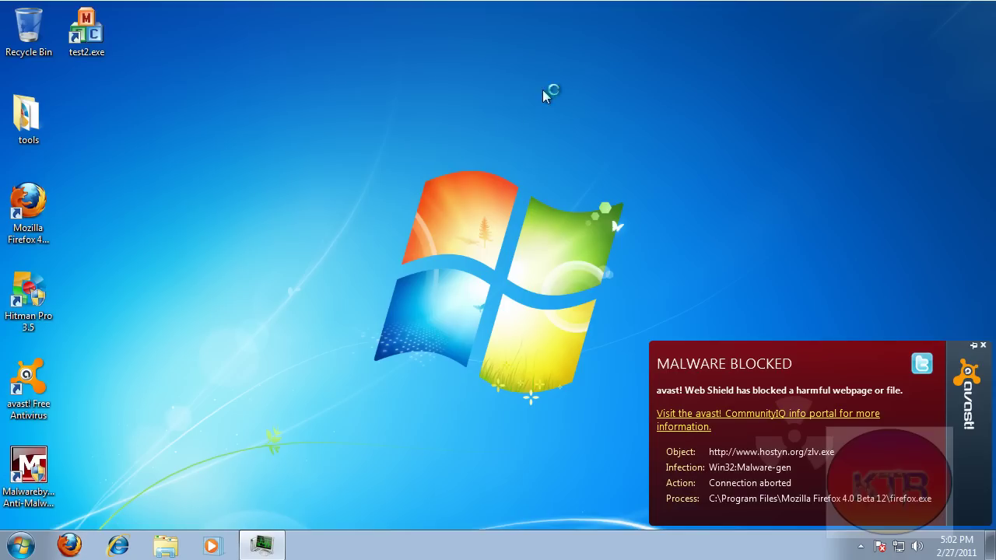
left_click_drag(247, 143, 649, 381)
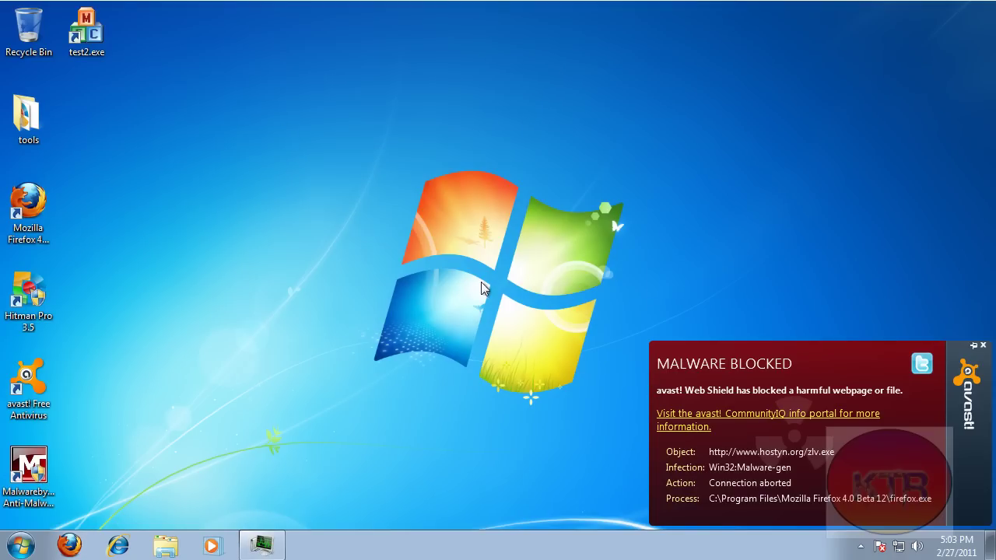
- Try to run test2.exe from the desktop and dismiss its error dialog
double_click(97, 33)
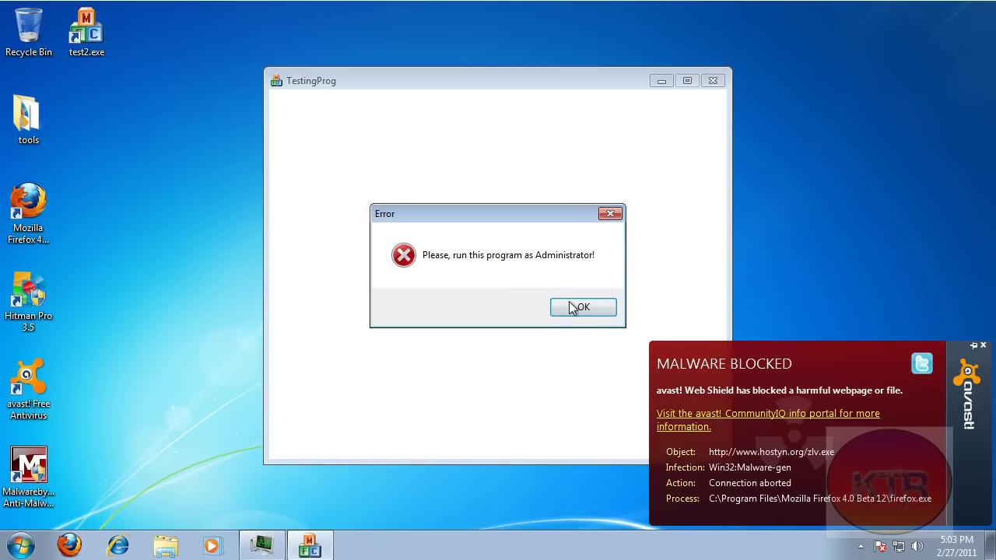
left_click(583, 309)
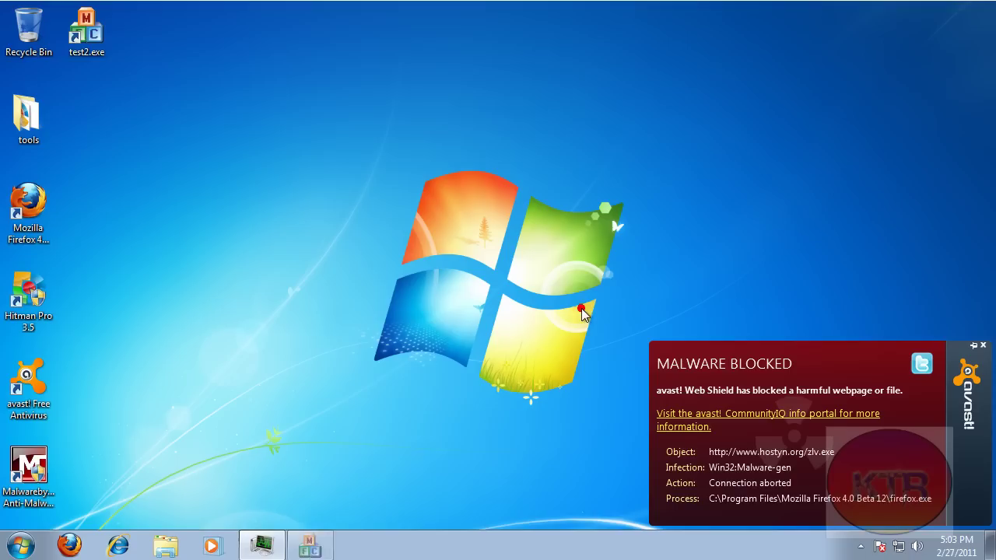
double_click(89, 17)
right_click(92, 19)
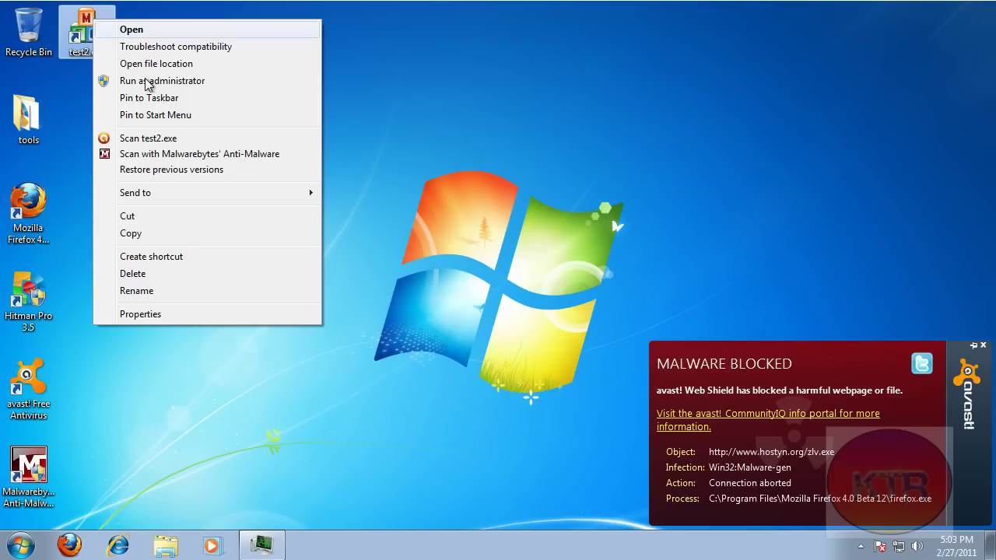
left_click(117, 47)
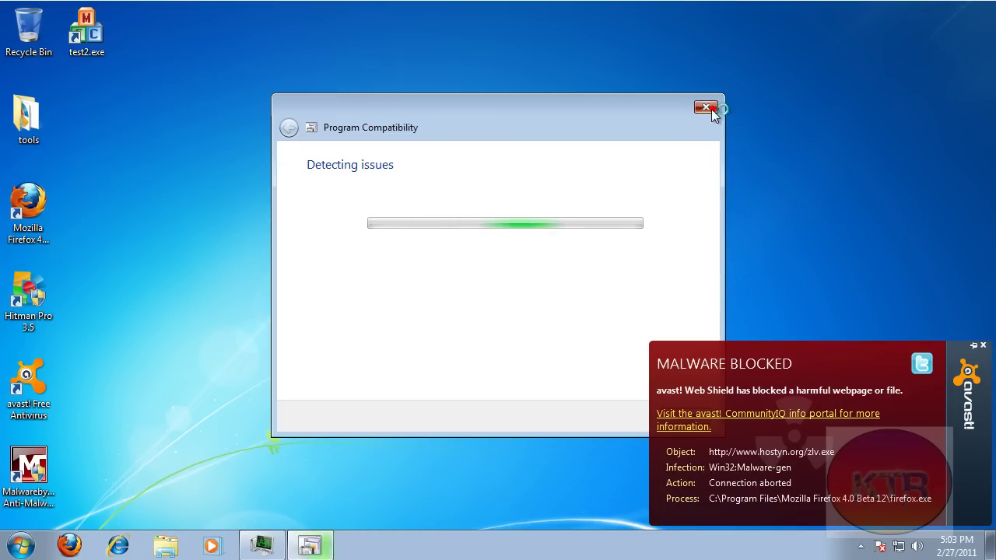
left_click(706, 107)
- Run test2.exe as administrator, allow it through User Account Control, and exit TestingProg after dismissing the avast! malware alert
right_click(75, 25)
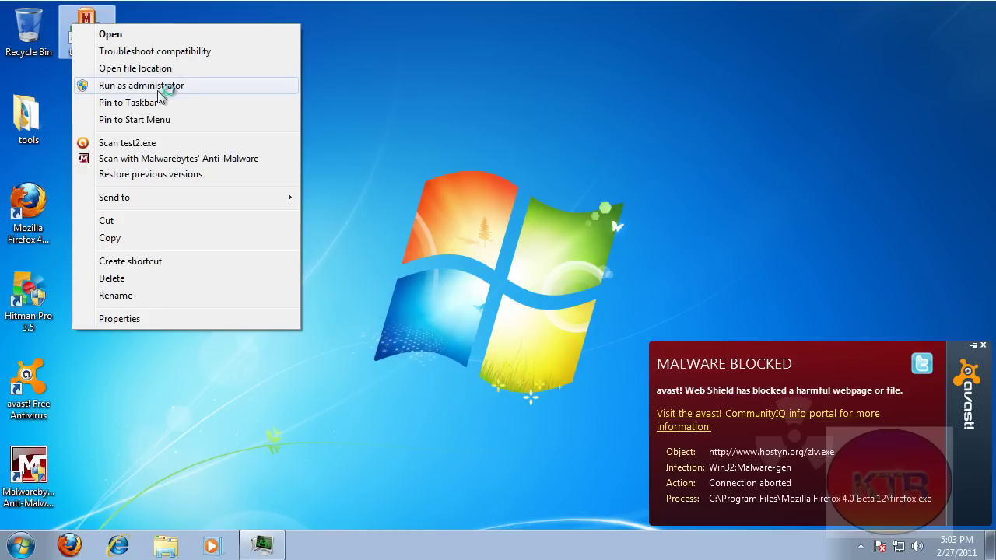
left_click(193, 86)
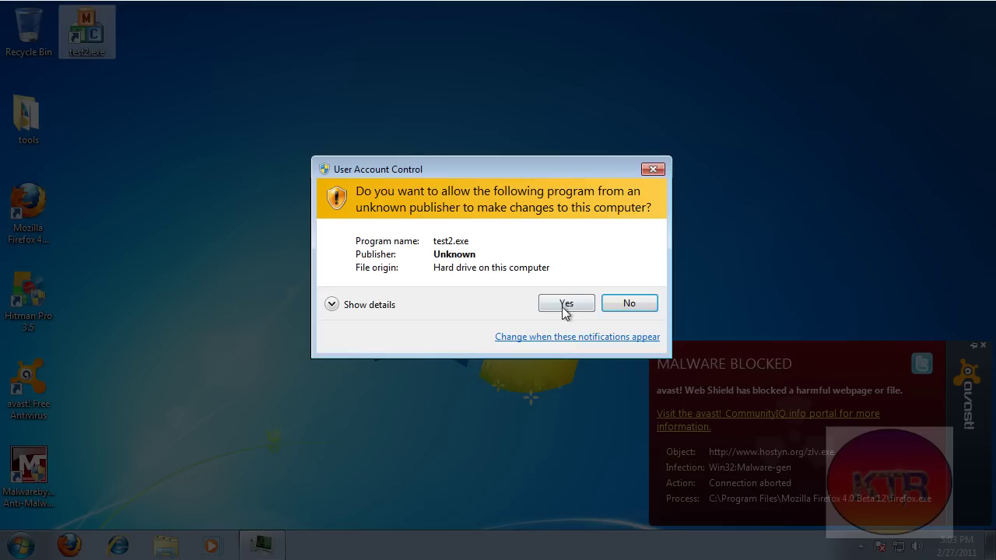
left_click(564, 309)
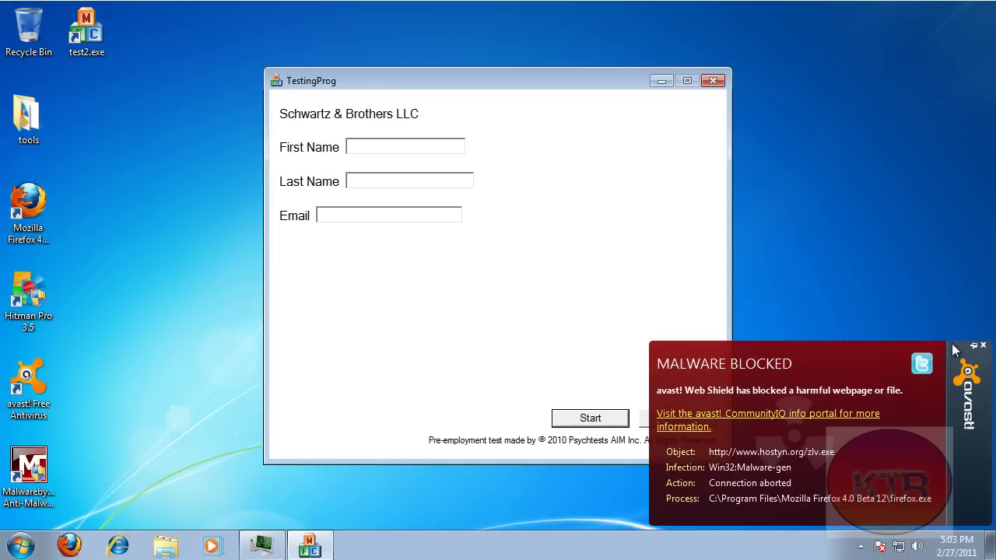
left_click(982, 347)
left_click(675, 419)
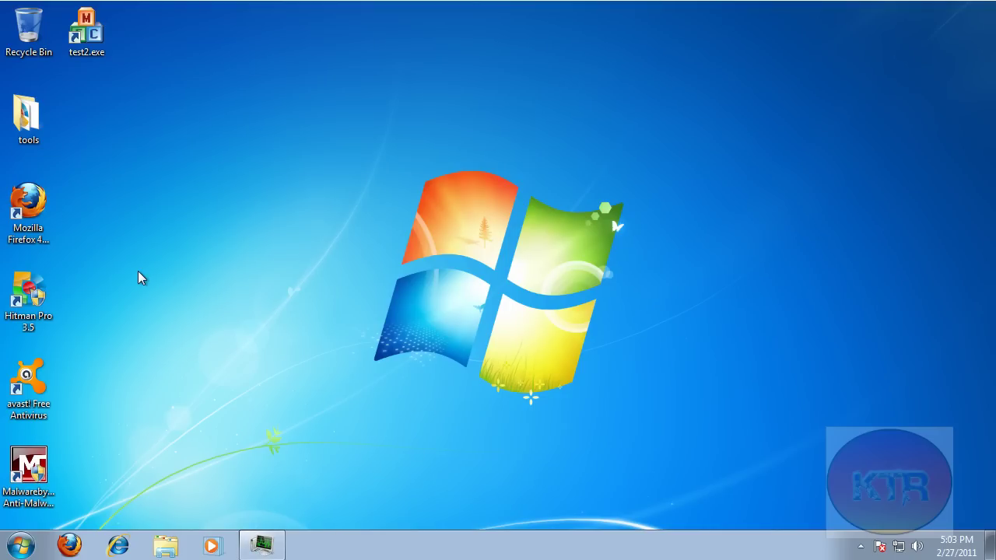
- Switch to avast! Free Antivirus, expand the full system scan's details and start that scan
left_click(861, 546)
left_click(885, 450)
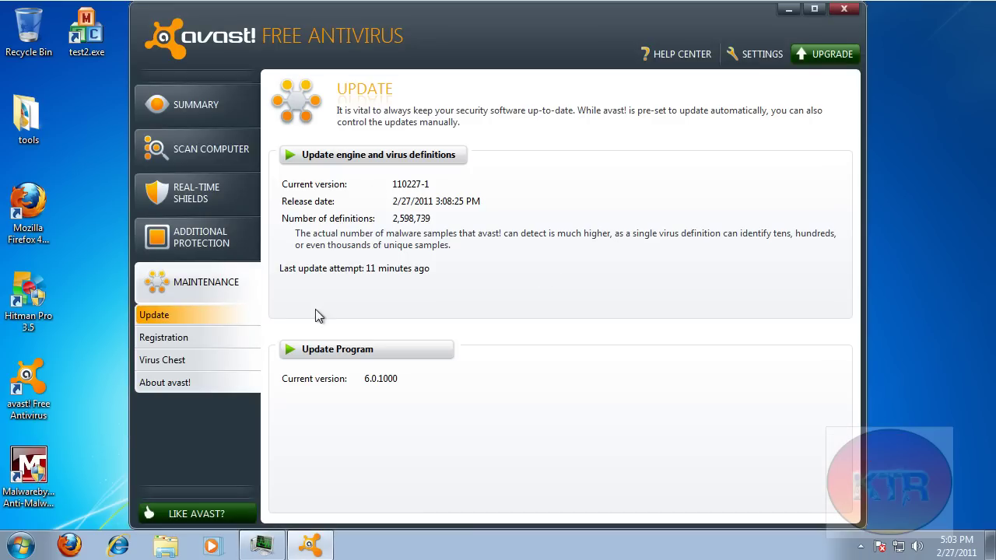
left_click(201, 141)
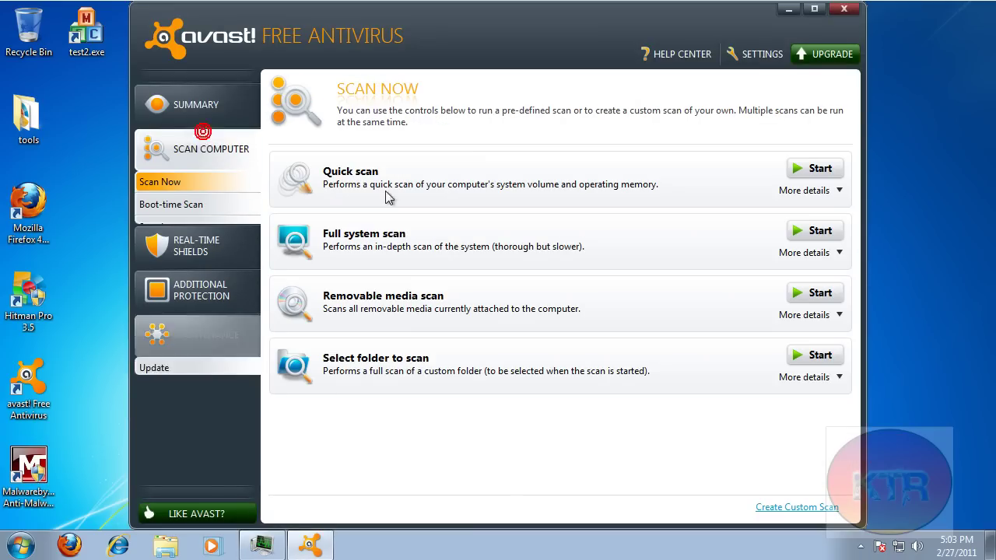
left_click(804, 253)
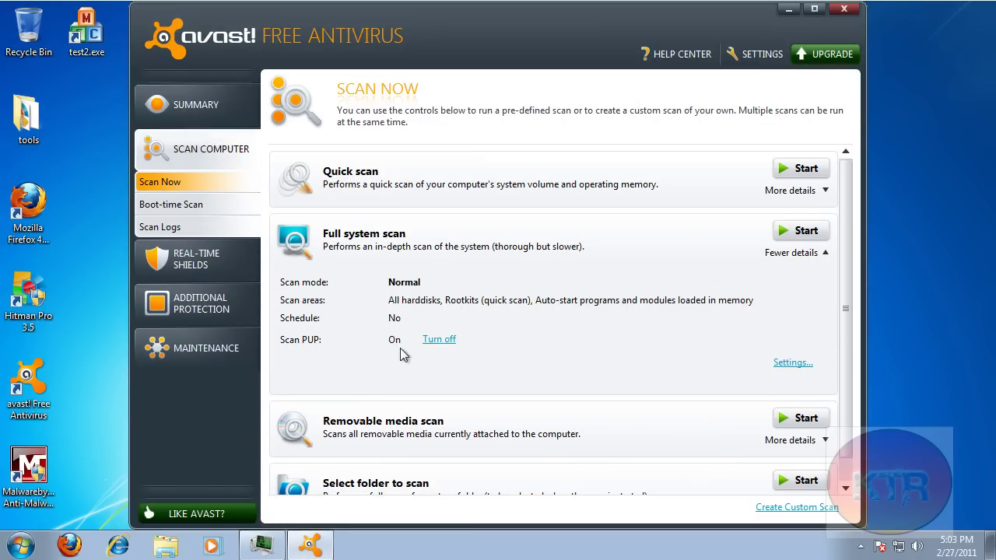
left_click(801, 231)
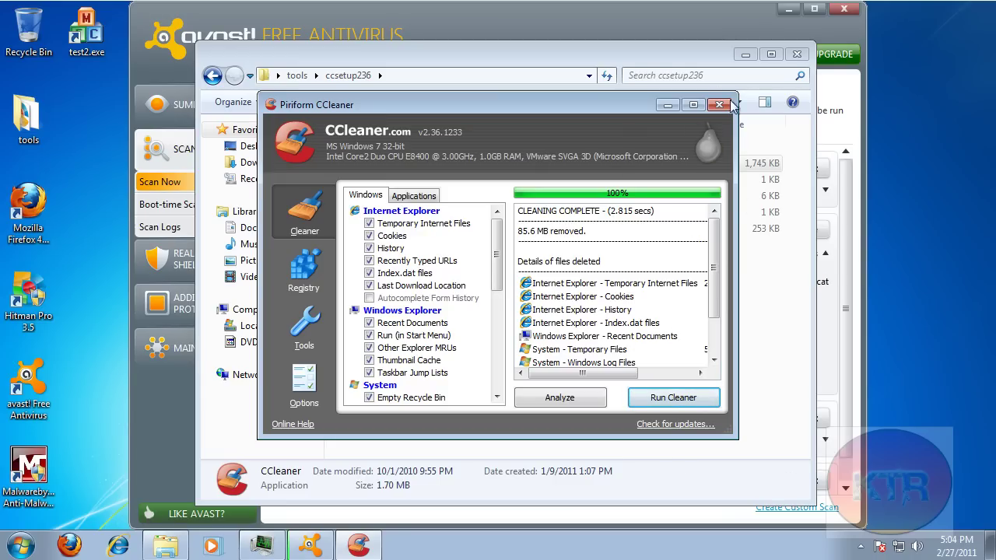
- Close CCleaner and its ccsetup236 folder window
left_click_drag(521, 105, 499, 99)
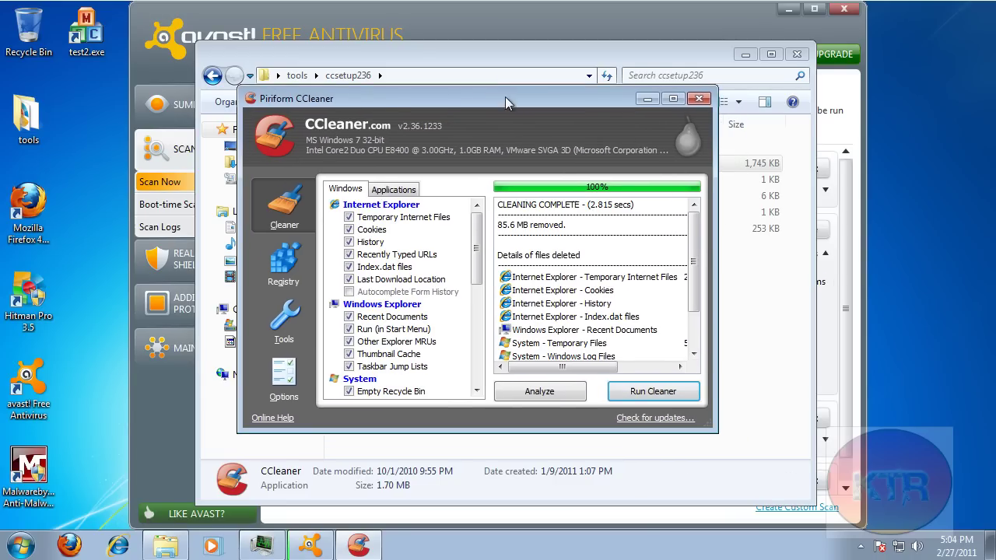
left_click(700, 95)
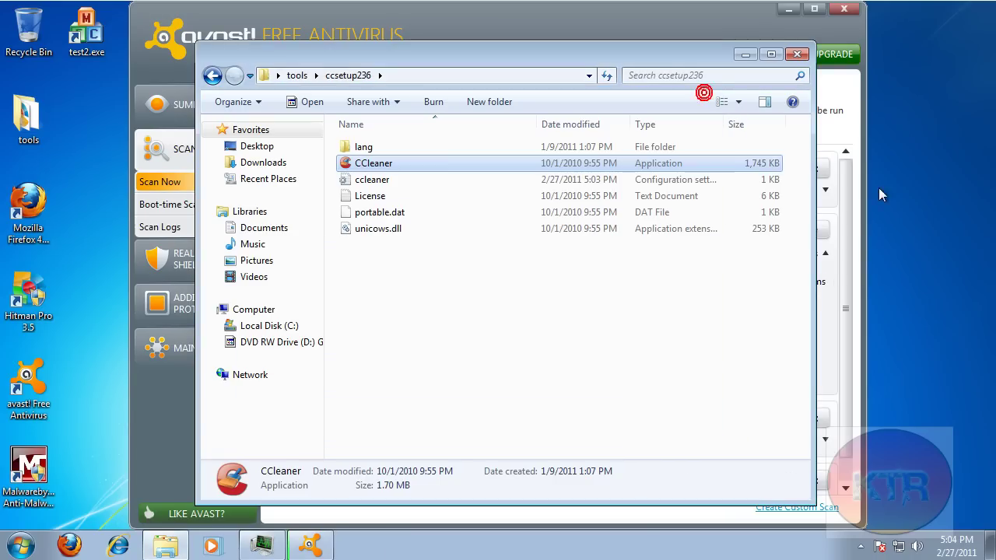
left_click(797, 54)
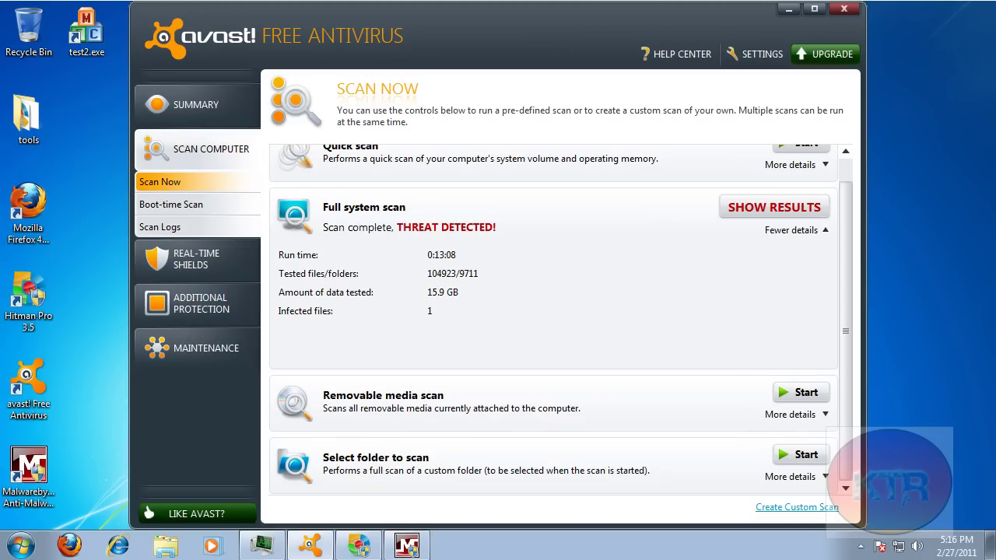
- Show the full system scan results and apply Move to Chest to the detected dhj.exe inside wab1.exe.part
left_click(793, 210)
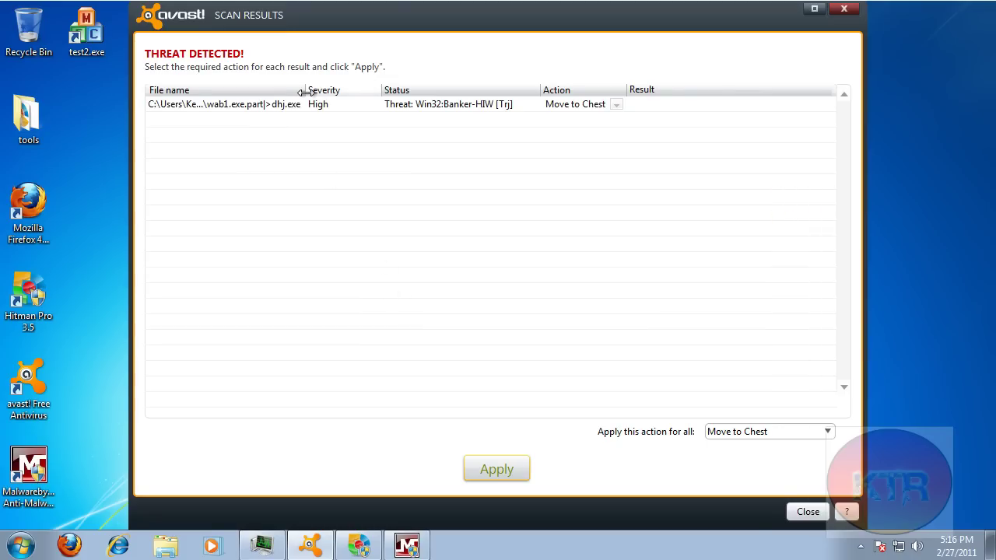
left_click_drag(305, 91, 318, 70)
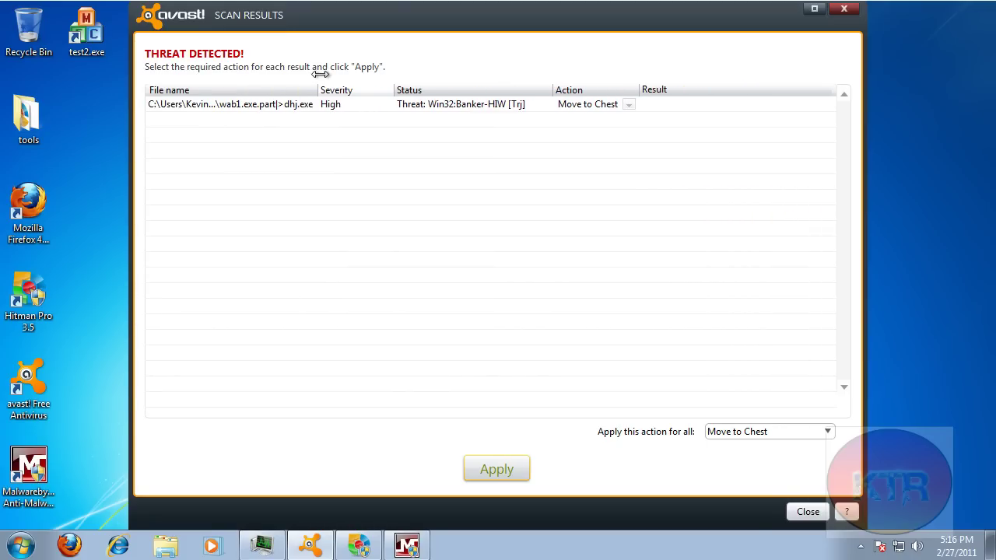
left_click(639, 110)
left_click(632, 104)
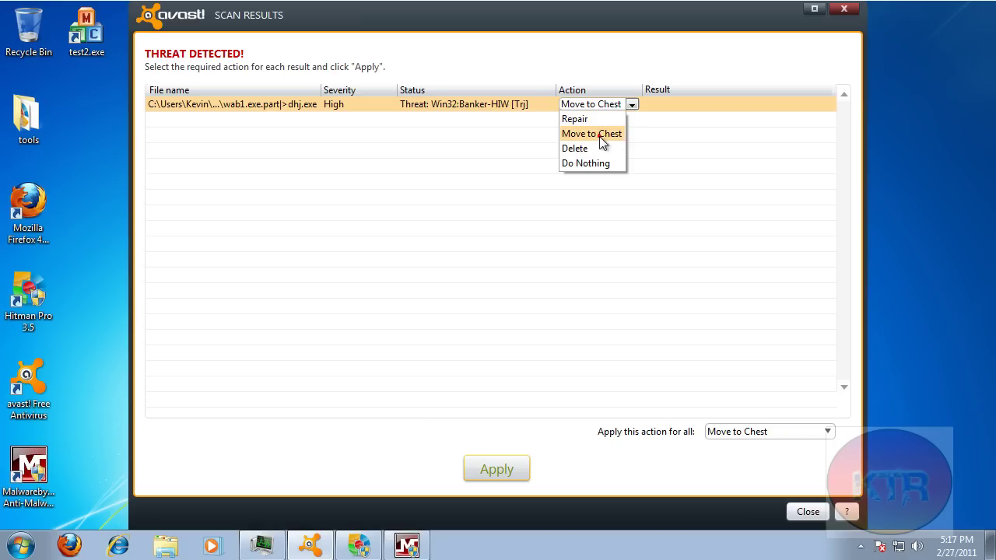
left_click(596, 136)
left_click(589, 108)
left_click(514, 467)
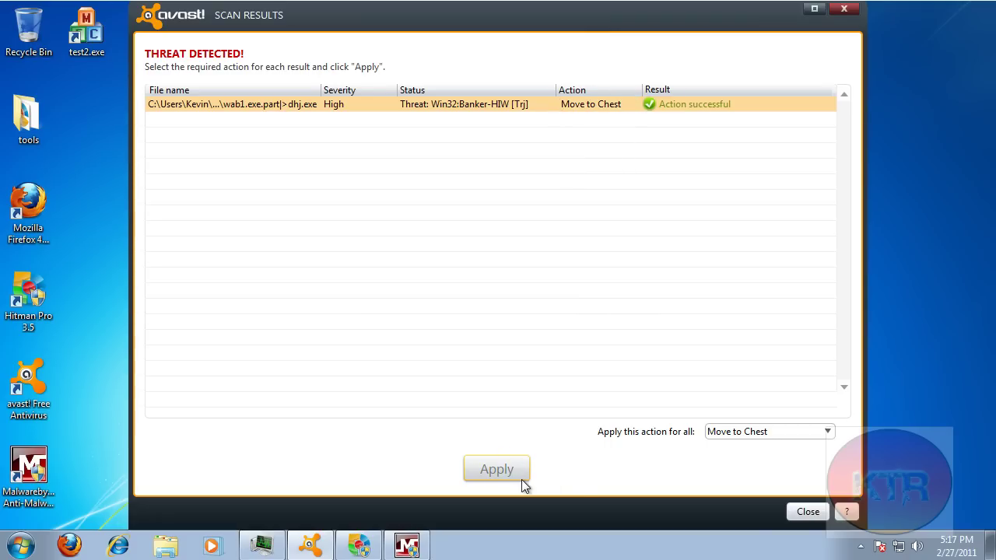
- Close the scan results, decline the boot-time scan and restart, and close the avast! window
left_click(806, 513)
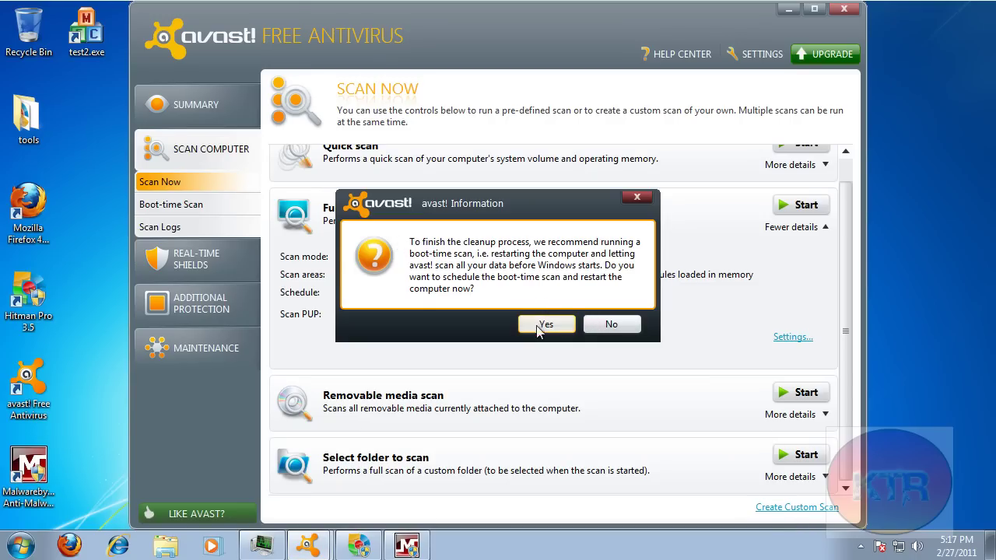
left_click(616, 330)
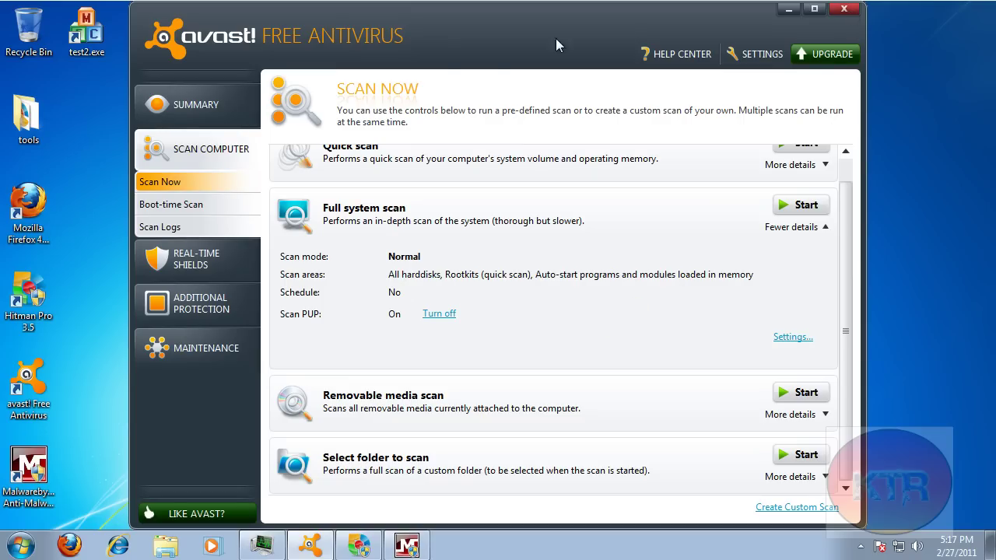
scroll(600, 195, "up", 1)
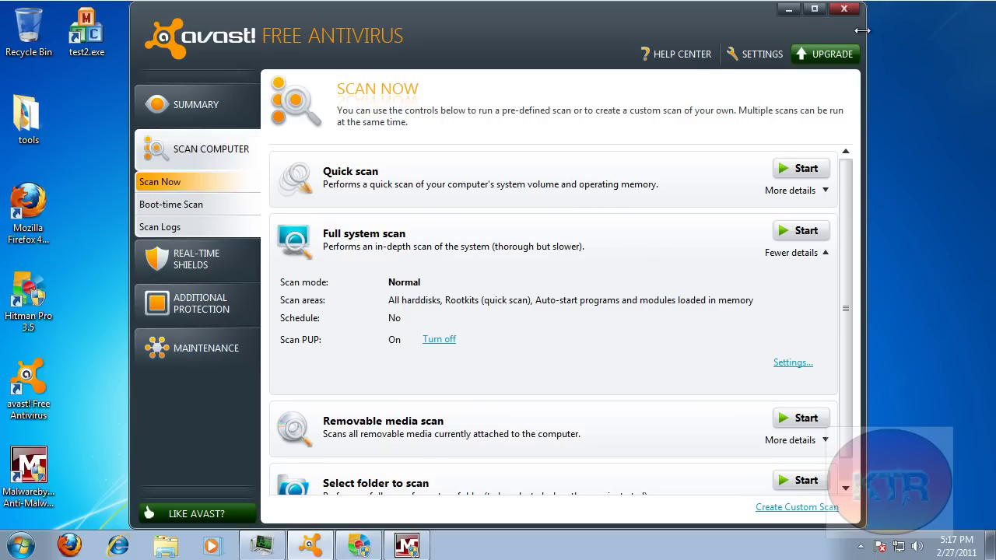
left_click(847, 9)
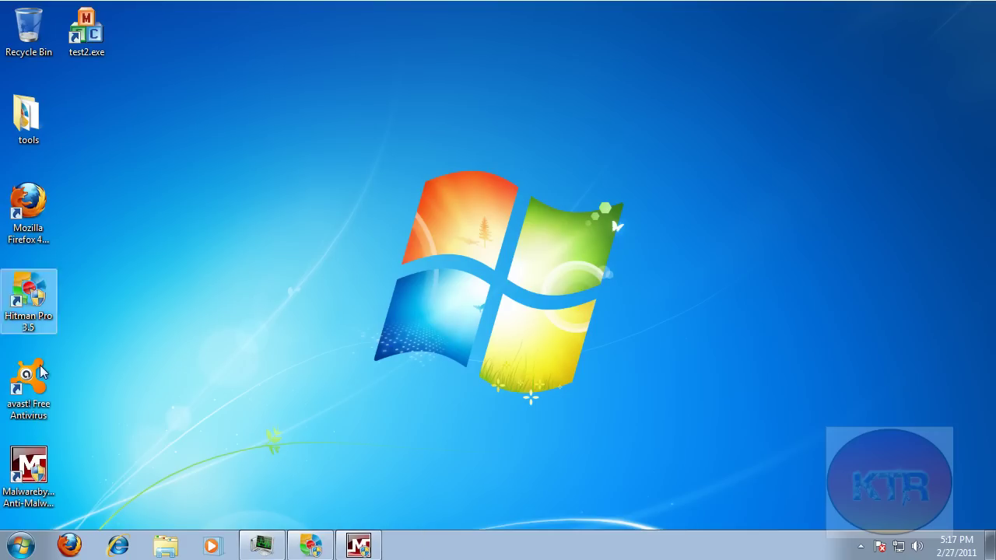
- Open the Downloads folder in Windows Explorer and try to scan it with avast!
left_click(166, 547)
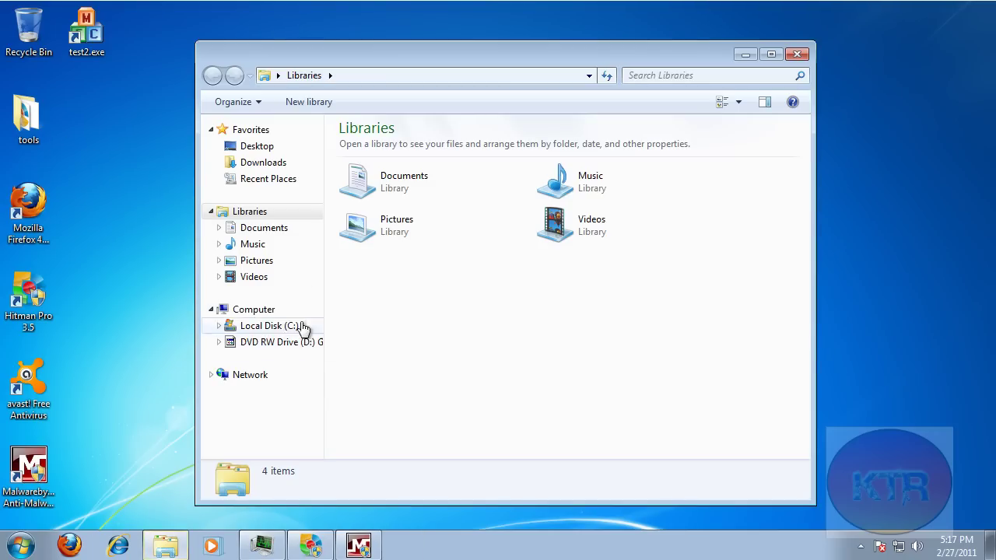
left_click(277, 164)
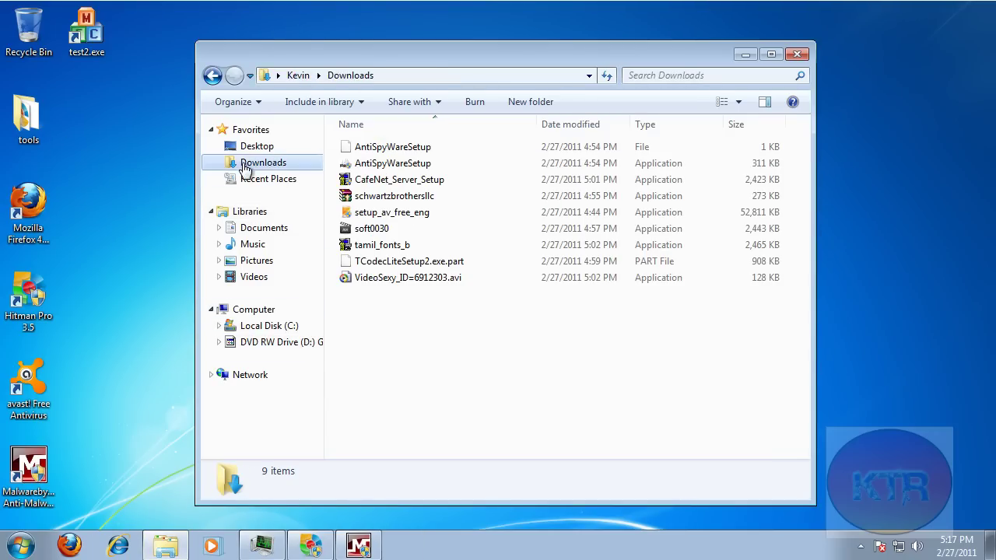
right_click(247, 165)
left_click(295, 243)
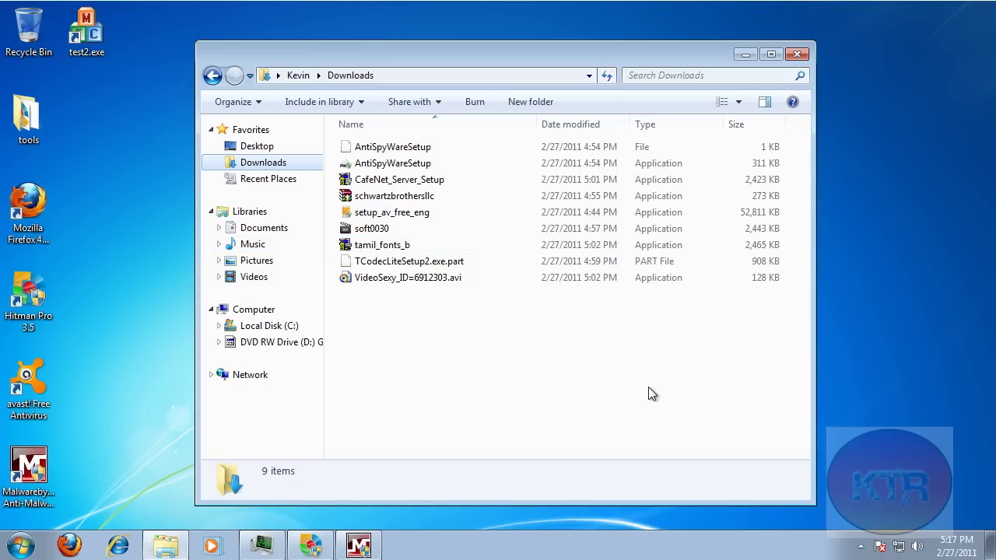
- Start an avast! scan of the tools folder on the desktop
left_click(68, 143)
right_click(27, 122)
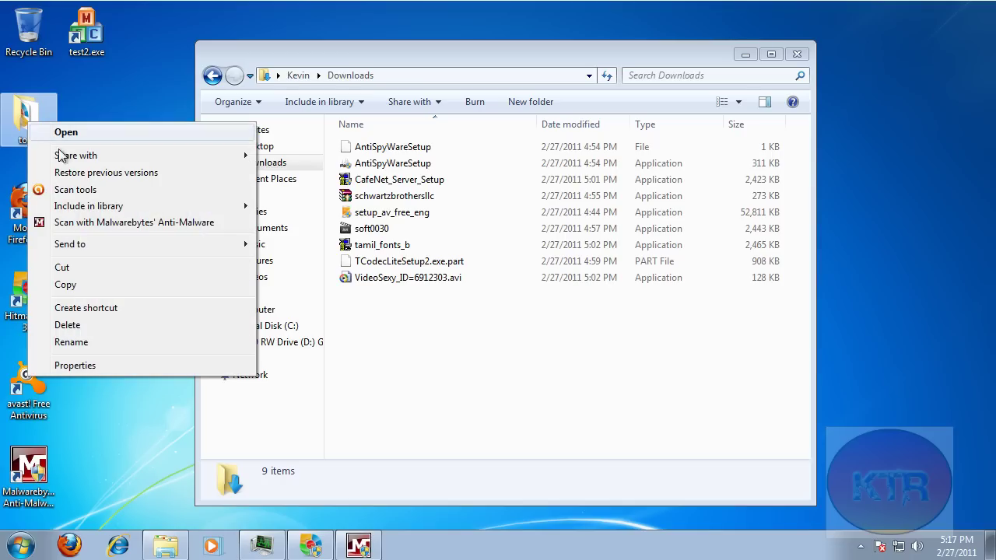
left_click(91, 194)
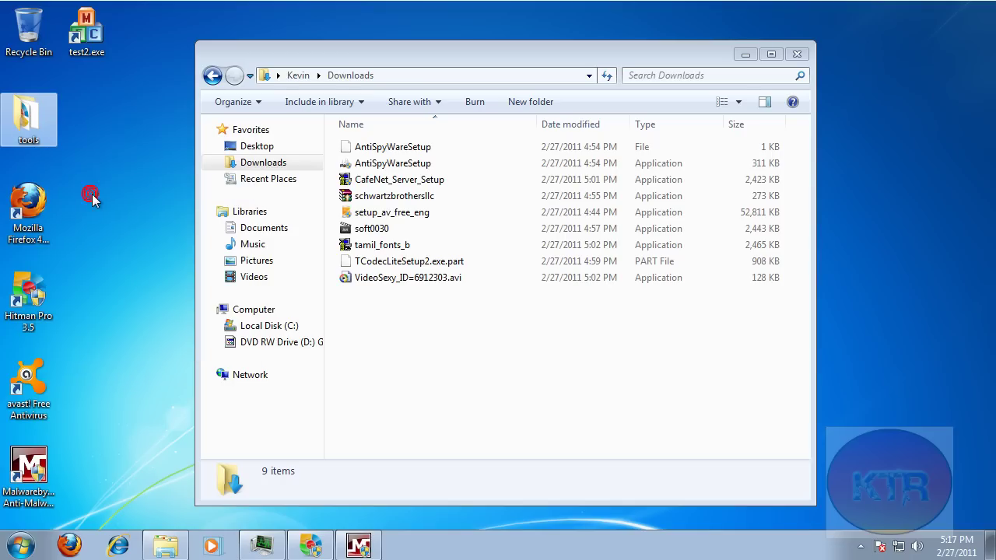
- Close the Downloads folder window and open the avast! Free Antivirus interface
left_click(794, 55)
left_click(861, 547)
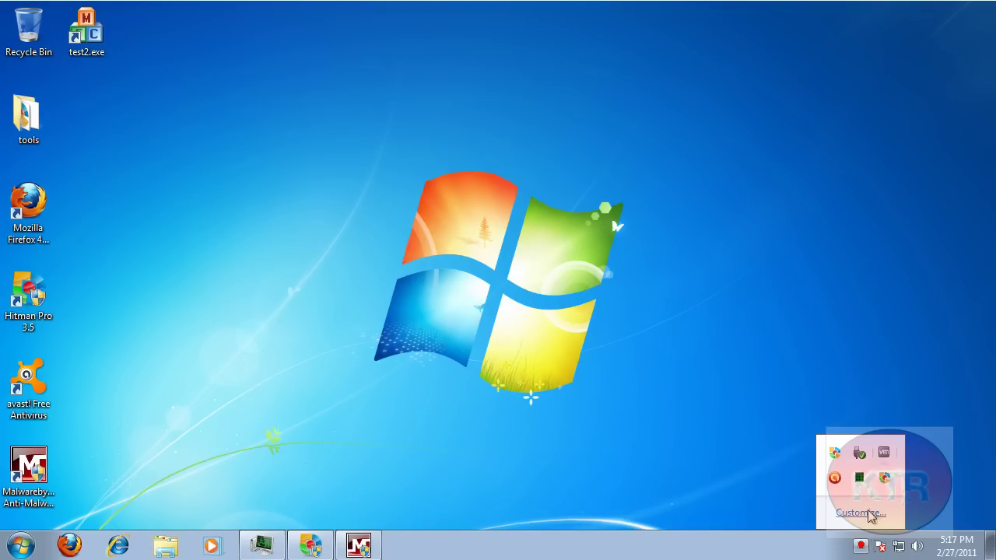
left_click(835, 478)
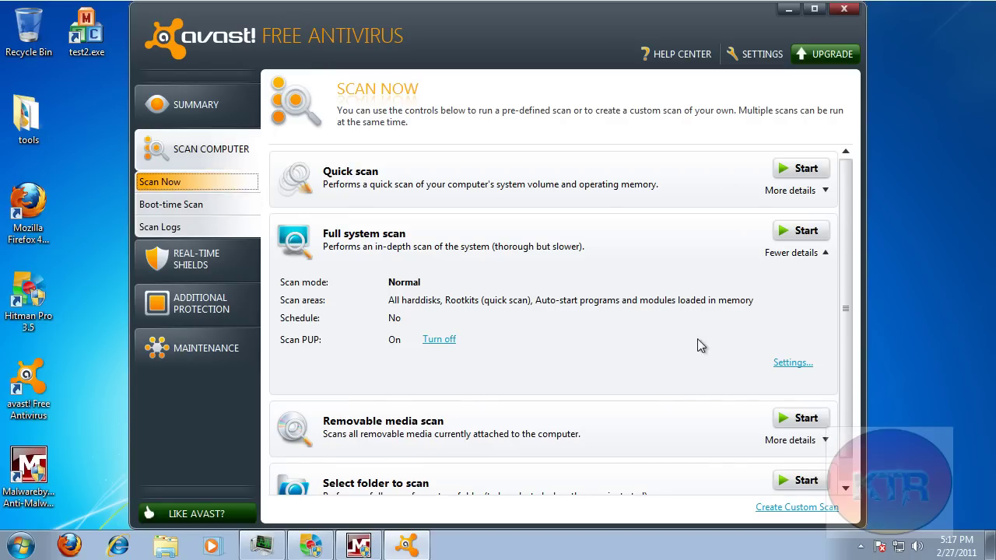
- Run avast!'s Select folder to scan on the Downloads folder inside the user's profile folder
scroll(688, 349, "down", 1)
scroll(707, 429, "up", 1)
left_click(796, 482)
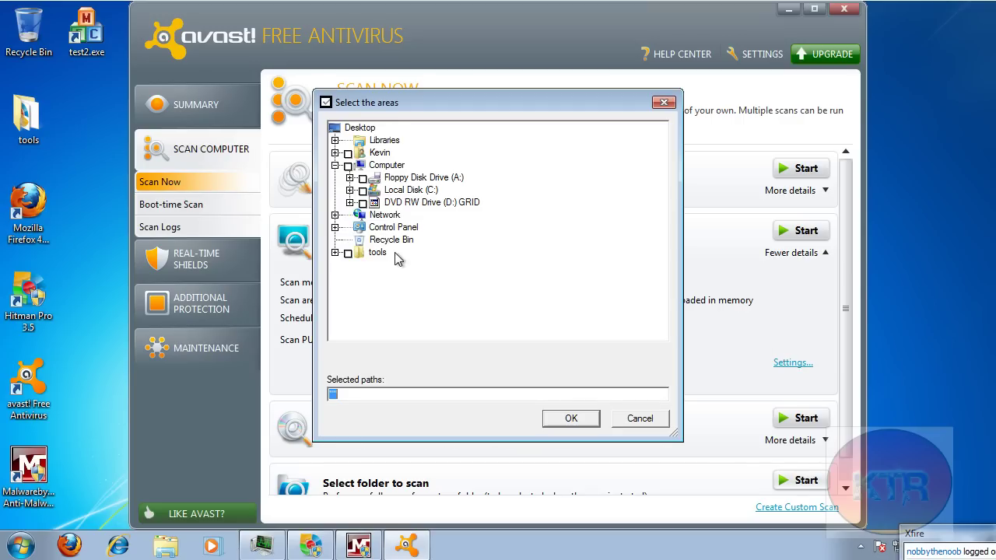
double_click(374, 153)
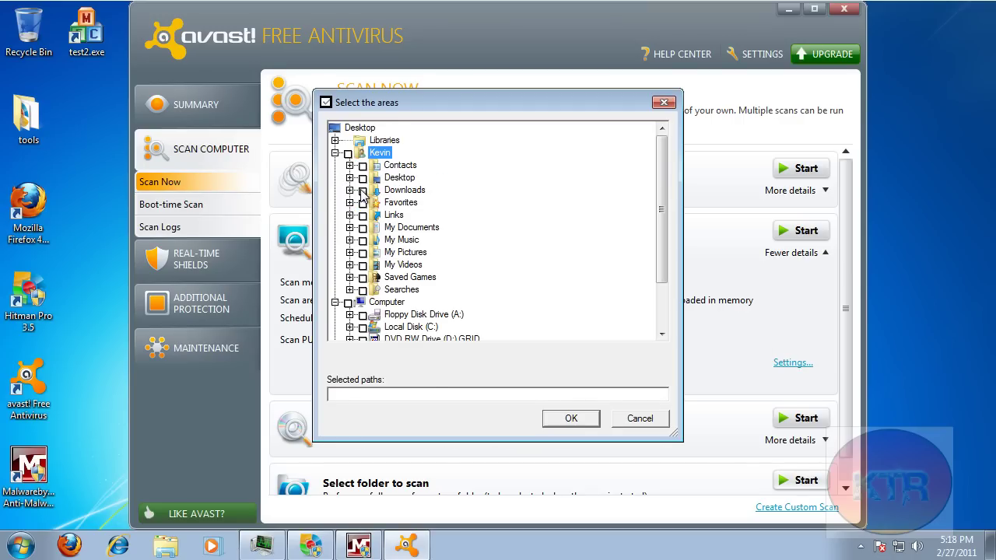
left_click(363, 191)
left_click(582, 421)
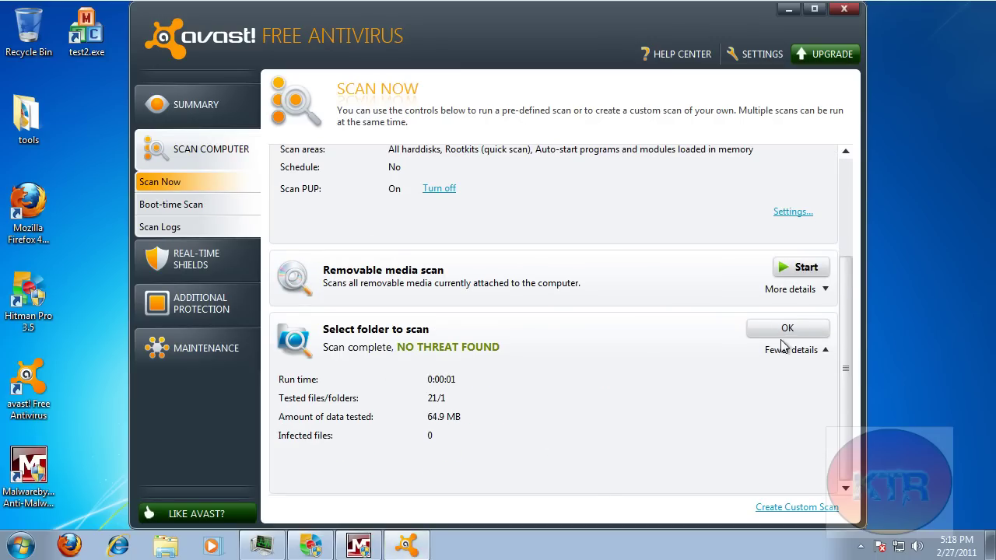
- Dismiss the finished folder scan, close avast!, and scan the tools folder on the desktop from its icon
left_click(788, 329)
left_click(844, 8)
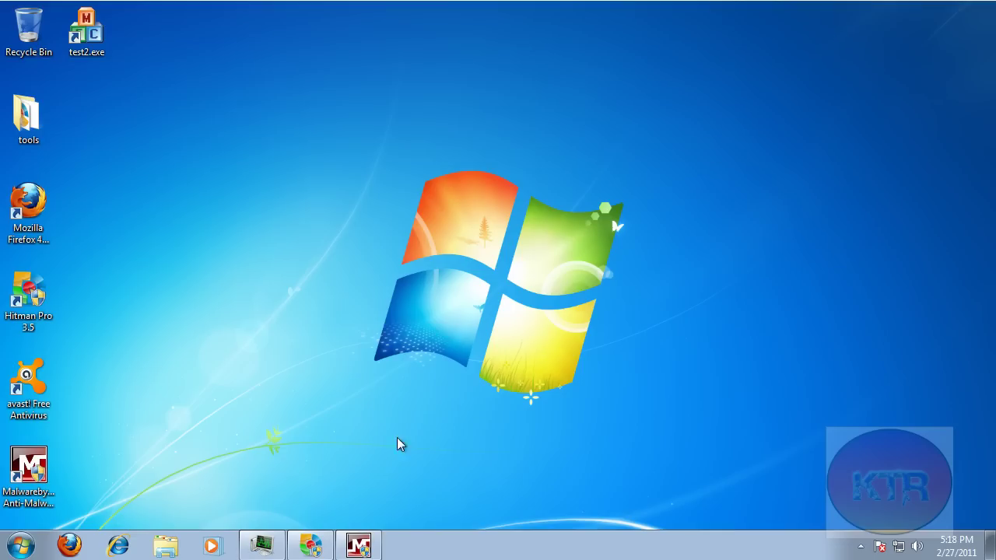
right_click(30, 107)
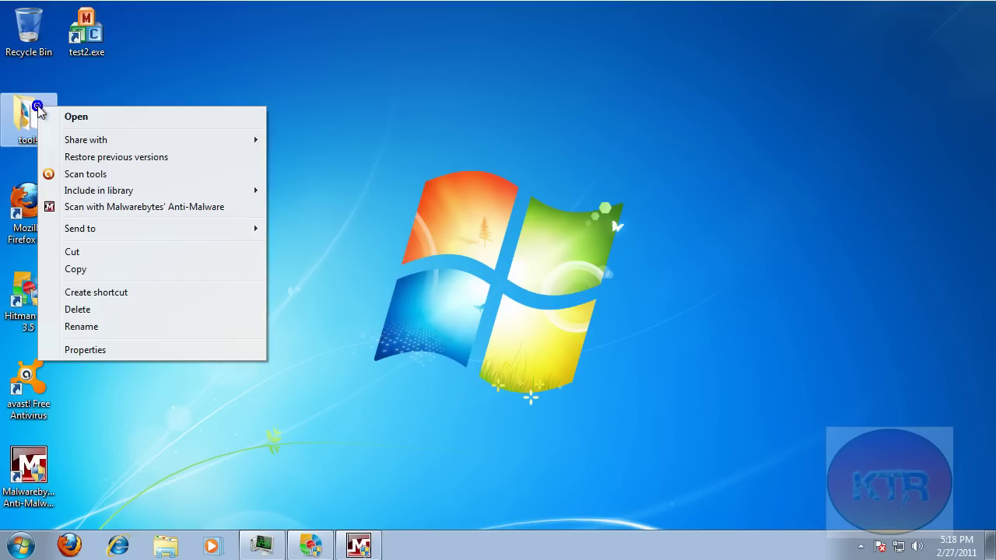
left_click(77, 174)
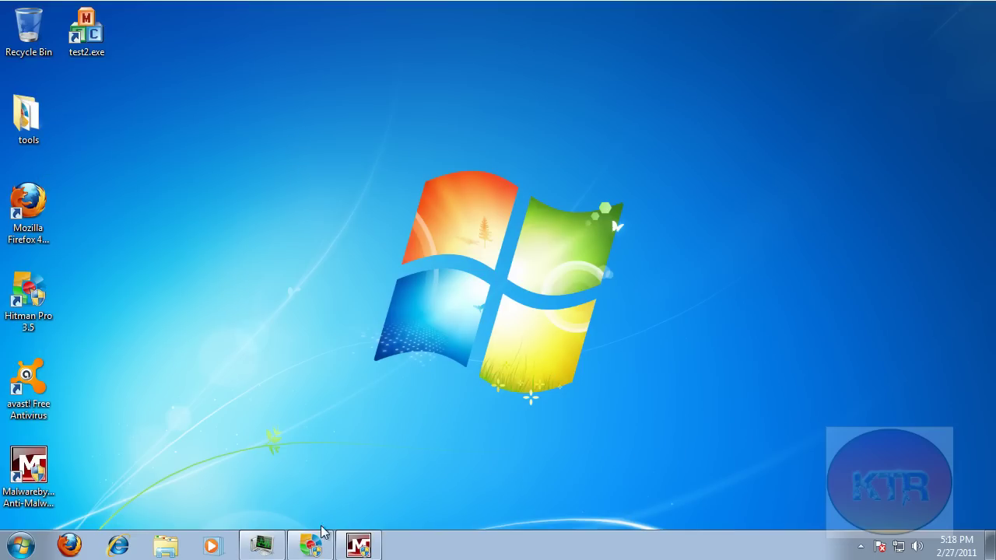
- Switch to Malwarebytes' Anti-Malware, show its quick scan results, and widen the Vendor and Item columns to reveal the full entries
left_click(372, 554)
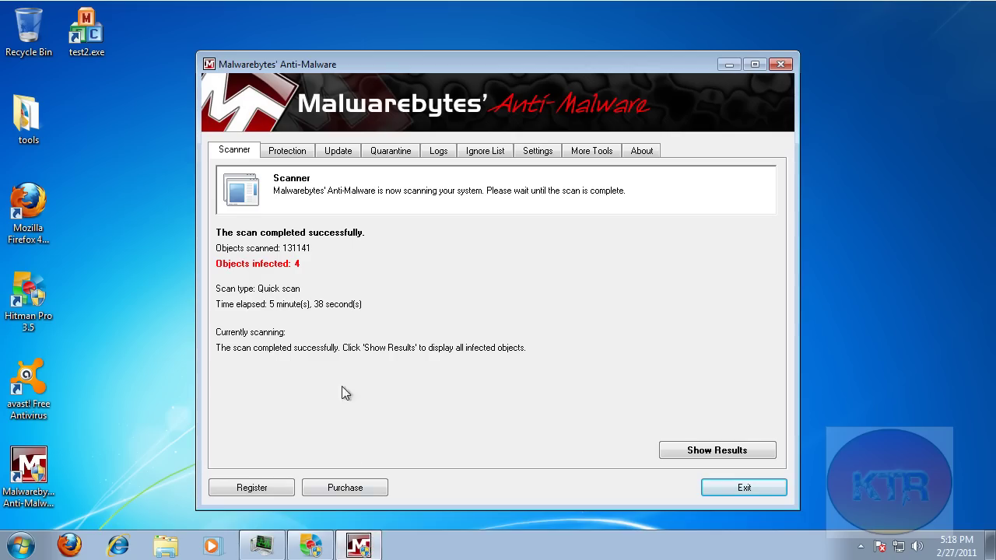
left_click(715, 455)
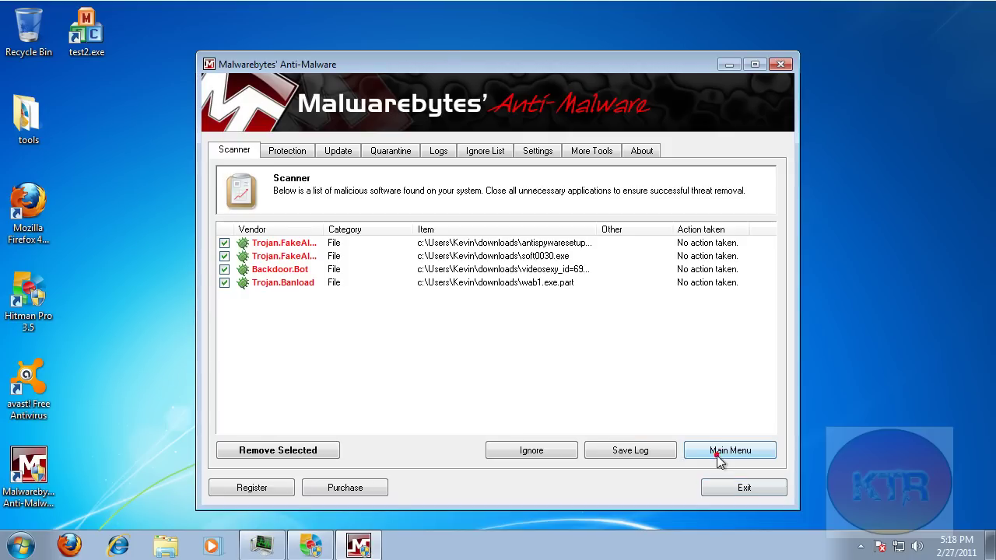
left_click_drag(327, 225, 379, 225)
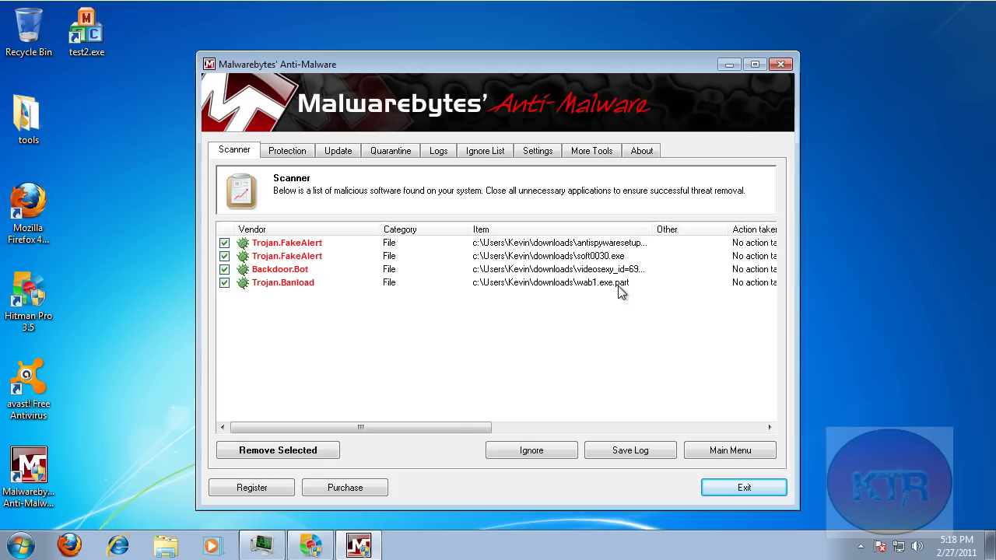
left_click(606, 286)
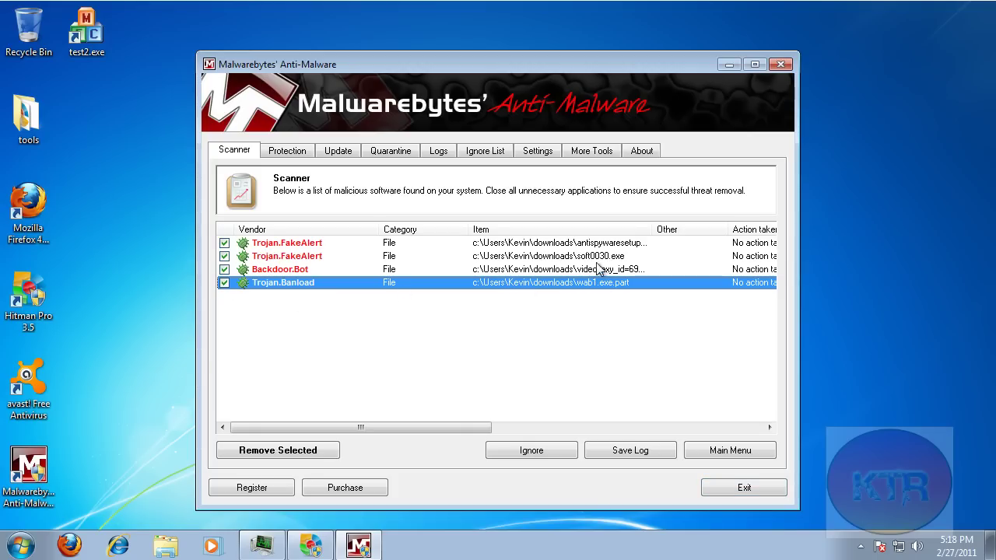
left_click_drag(654, 229, 720, 227)
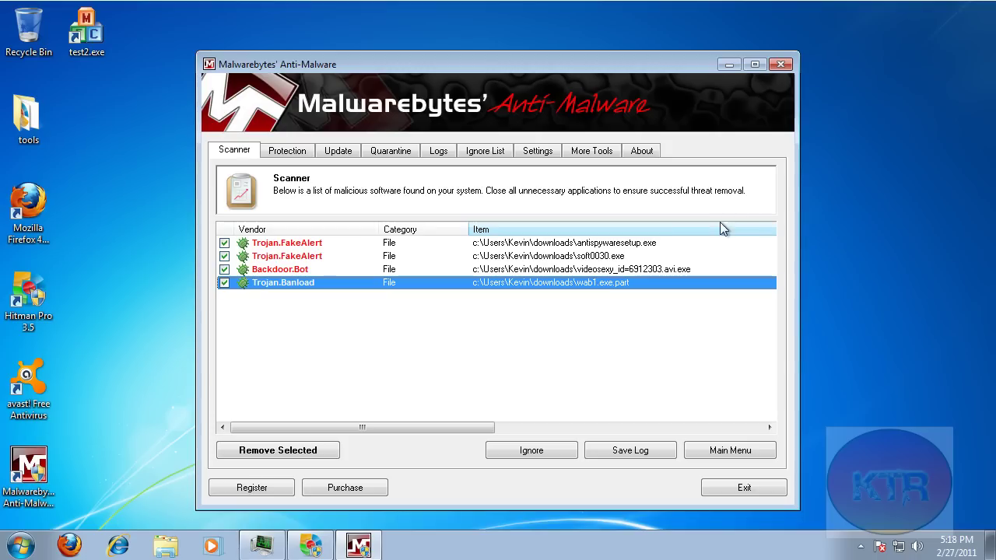
- Go through the detected files in the Malwarebytes results, including antispywaresetup.exe and soft0030.exe, and exit the program without removing anything
left_click(574, 242)
left_click(554, 257)
left_click(557, 247)
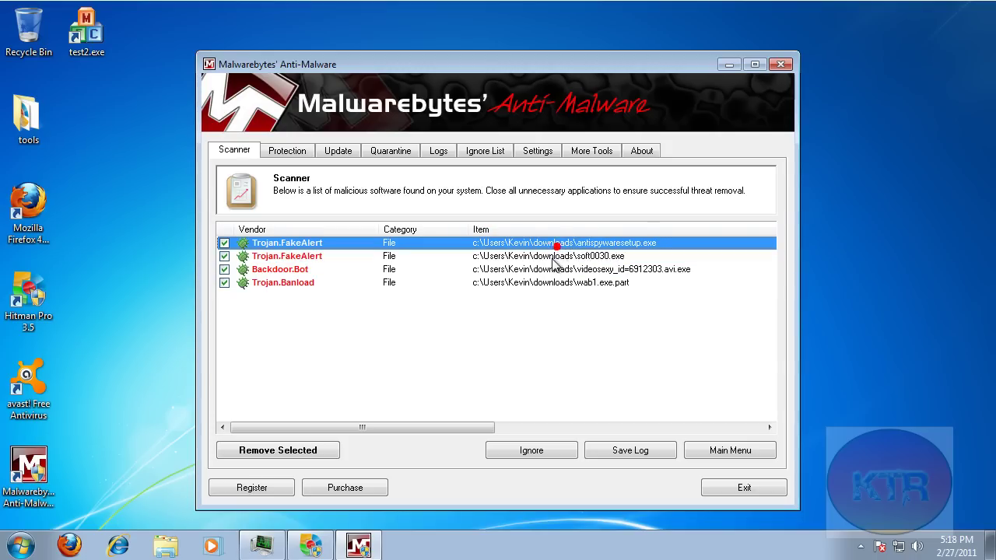
left_click(553, 257)
left_click(568, 269)
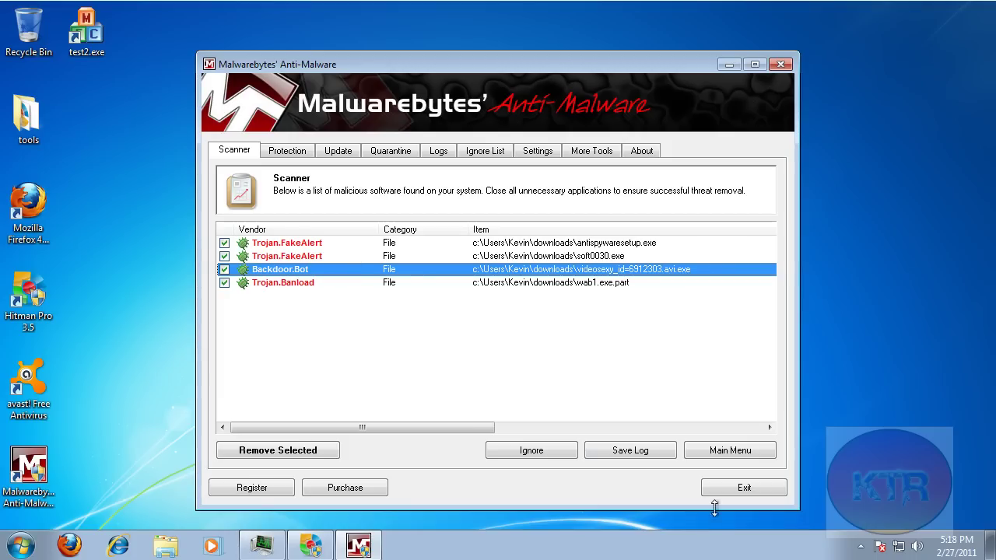
left_click(745, 487)
left_click(563, 334)
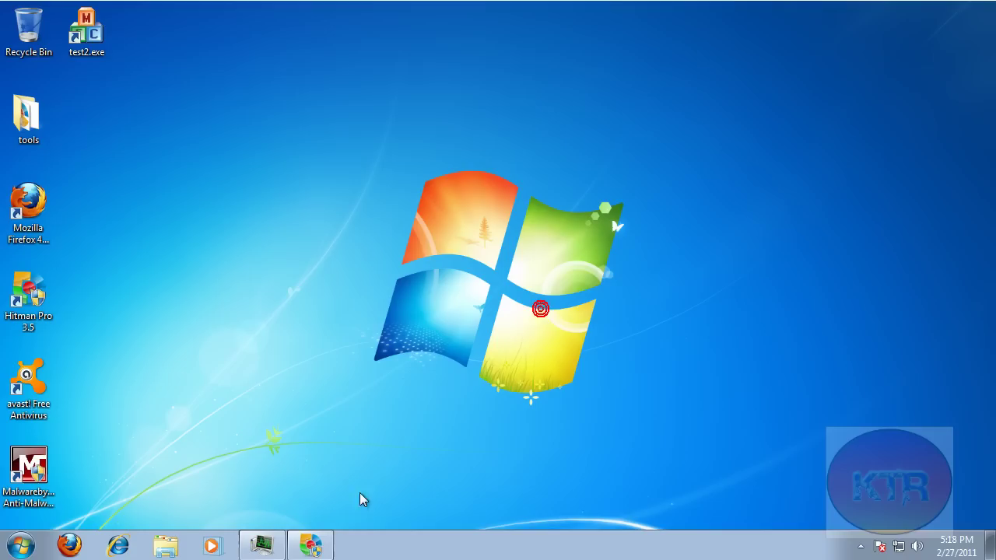
- Switch to Hitman Pro, review its scan results from the first entry, and close it without applying the removals
left_click(311, 544)
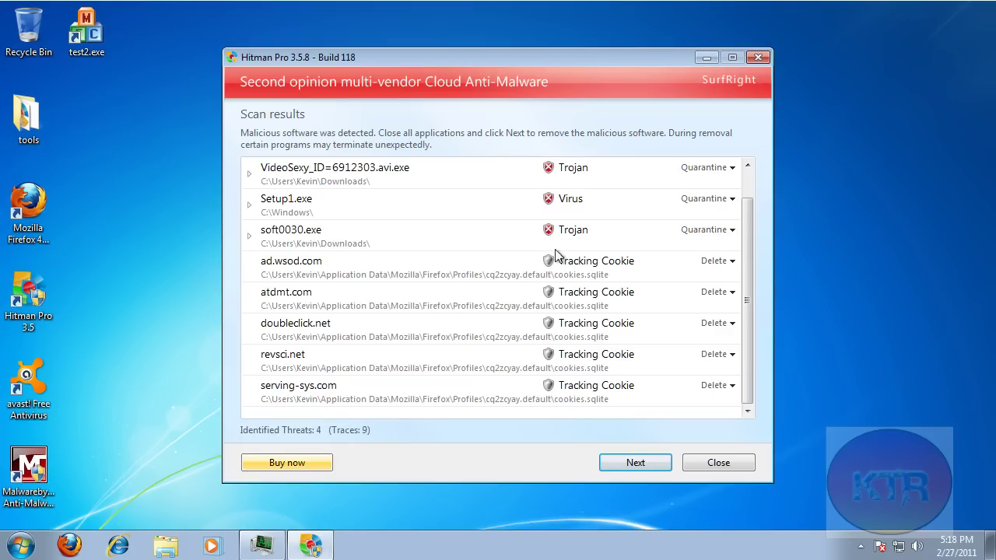
left_click_drag(758, 269, 501, 215)
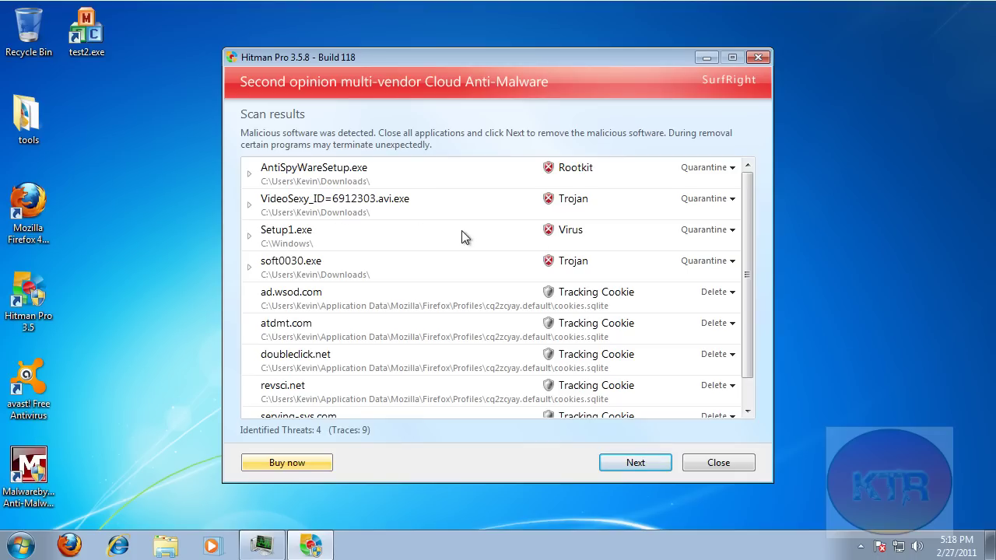
left_click(722, 463)
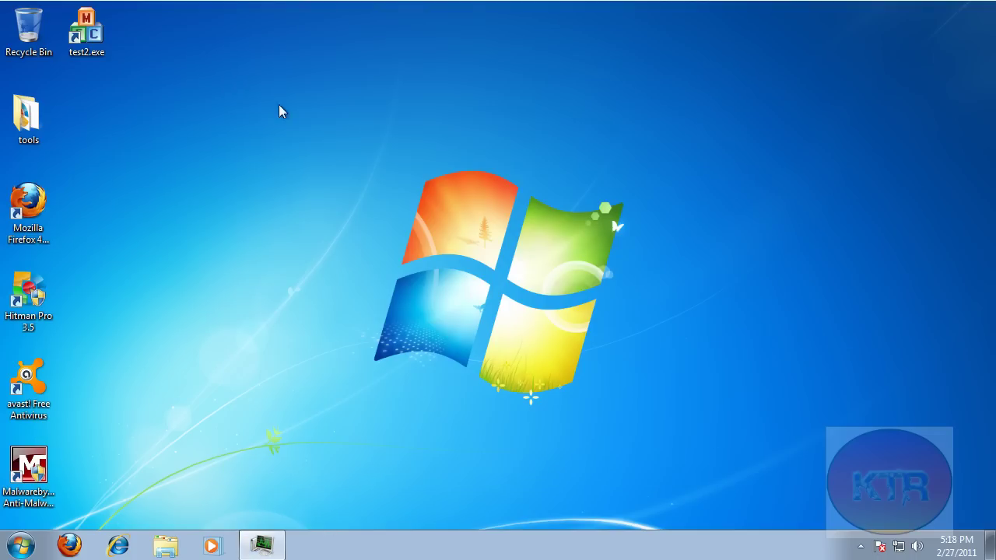
left_click_drag(289, 100, 731, 404)
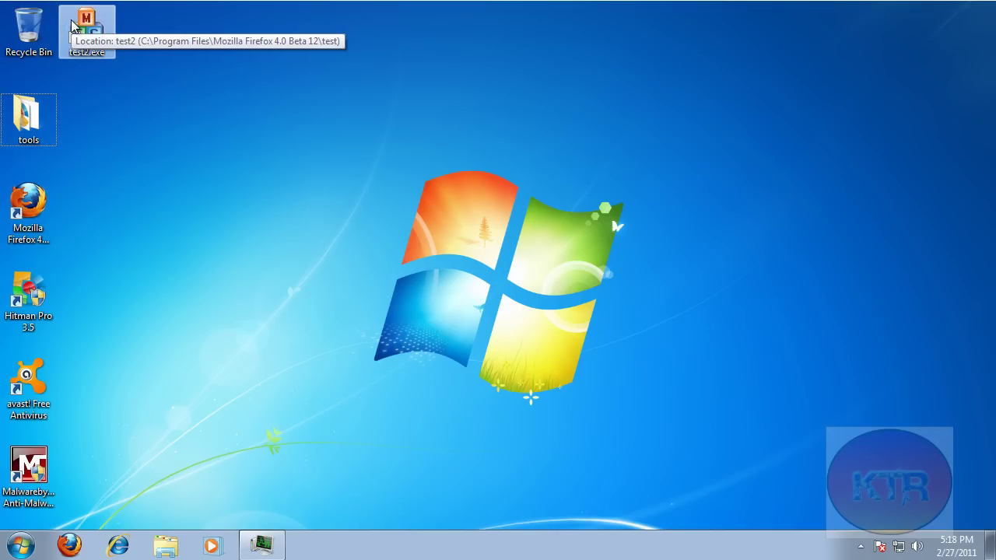
left_click_drag(272, 108, 673, 409)
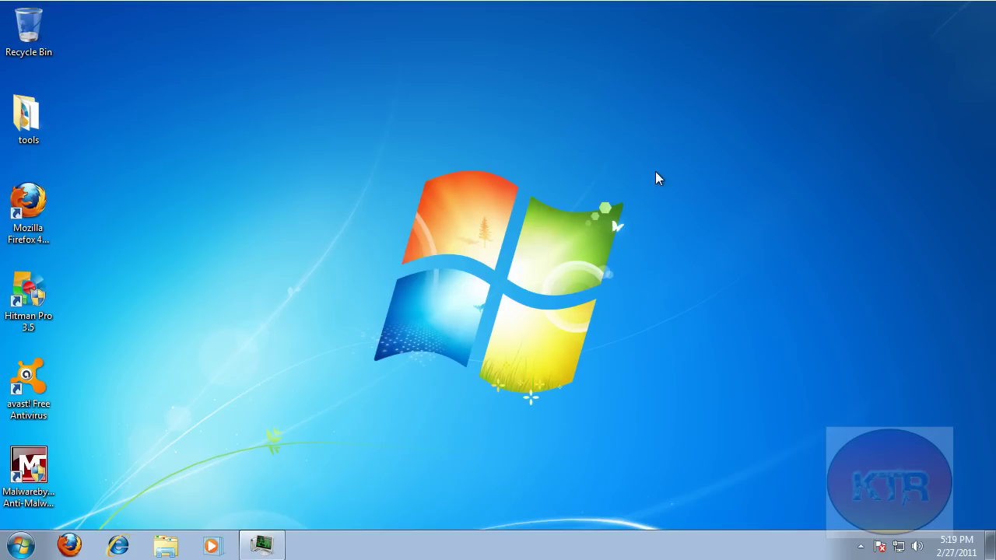
left_click_drag(655, 178, 369, 387)
mouse_move(345, 151)
left_mouse_down()
mouse_move(428, 313)
mouse_move(668, 428)
mouse_move(327, 147)
left_mouse_up()
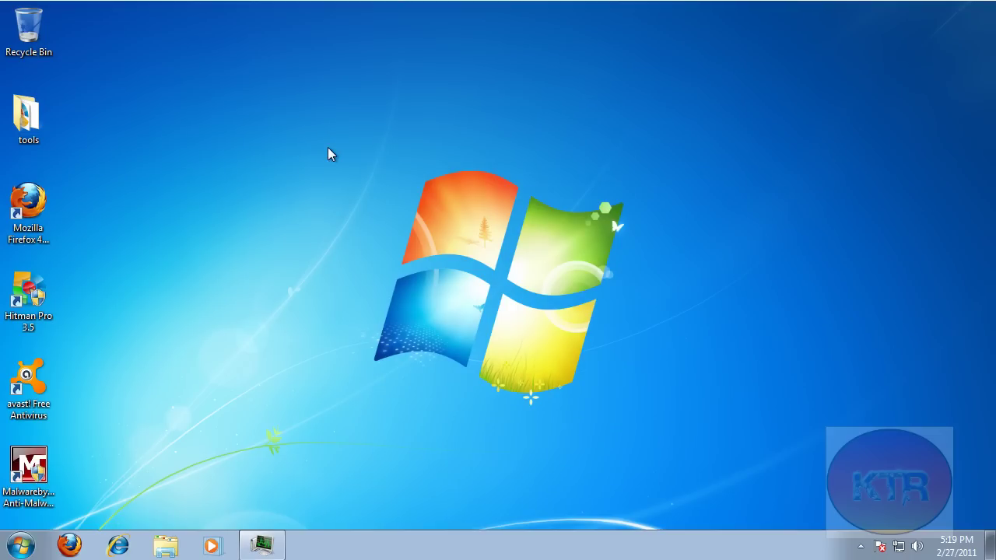